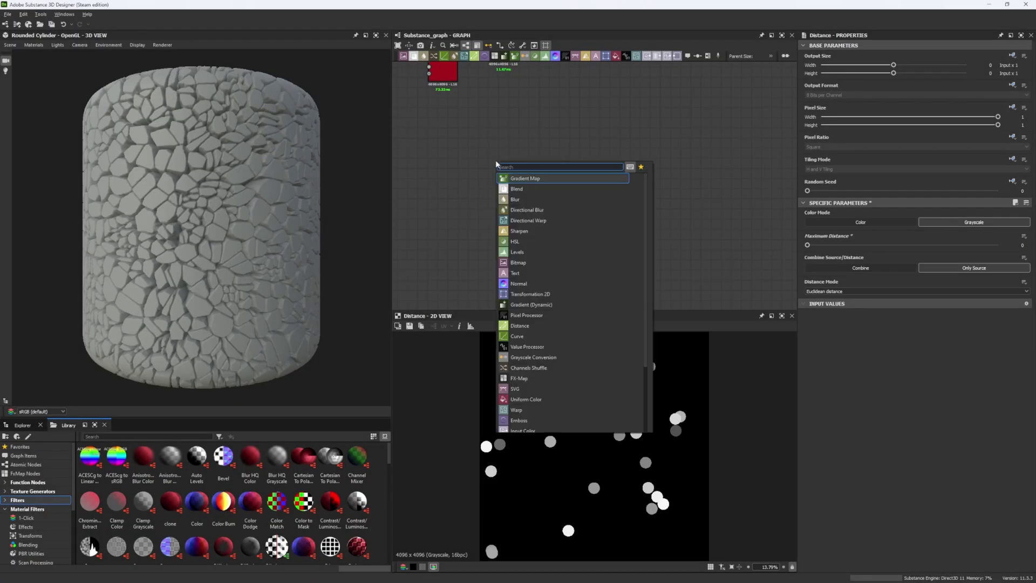
Add a Cells 4 node, set its Scale to 10 to inspect the pattern, and delete the node.
{"action": "type", "text": "cell"}
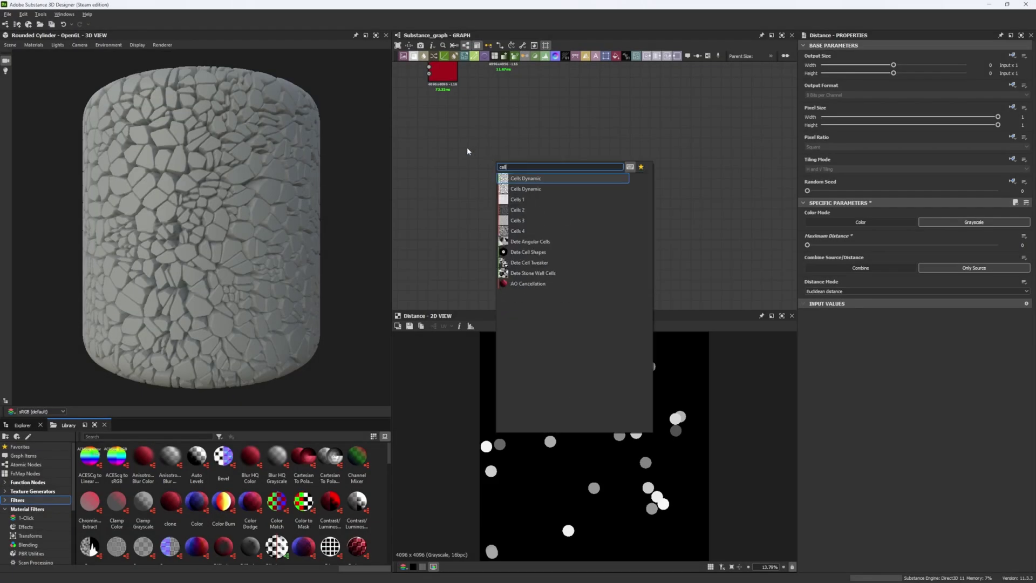
{"action": "left_click", "coordinate": [523, 230]}
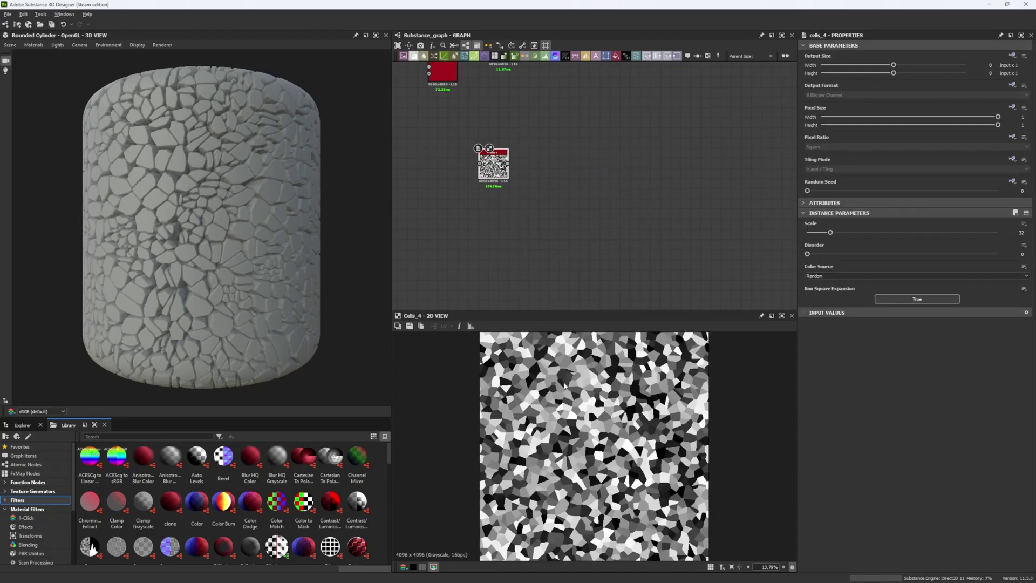
{"action": "scroll", "coordinate": [564, 386], "scroll_direction": "up", "scroll_amount": 2}
{"action": "left_click_drag", "start_coordinate": [830, 232], "coordinate": [814, 231]}
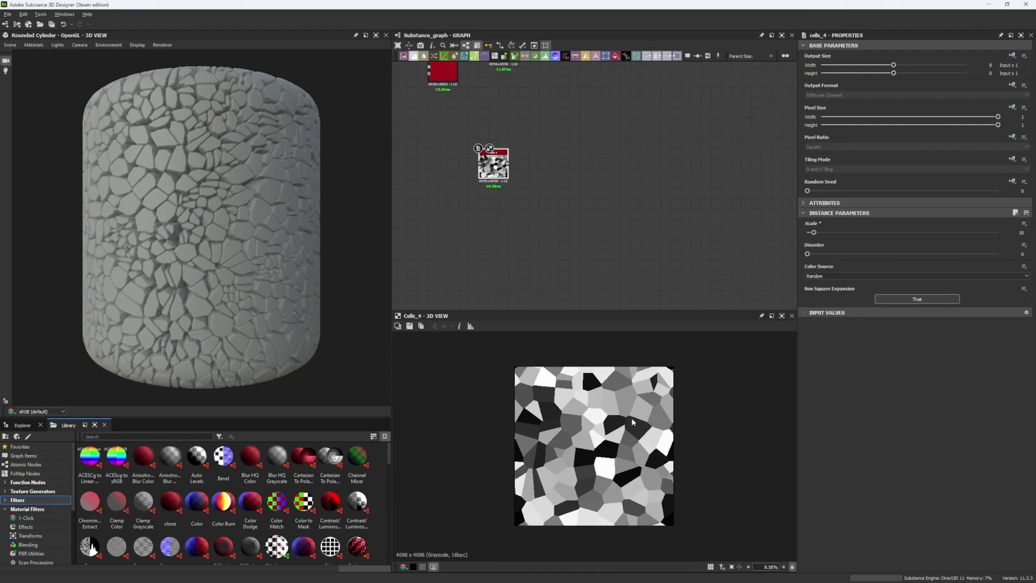
{"action": "scroll", "coordinate": [596, 465], "scroll_direction": "up", "scroll_amount": 1}
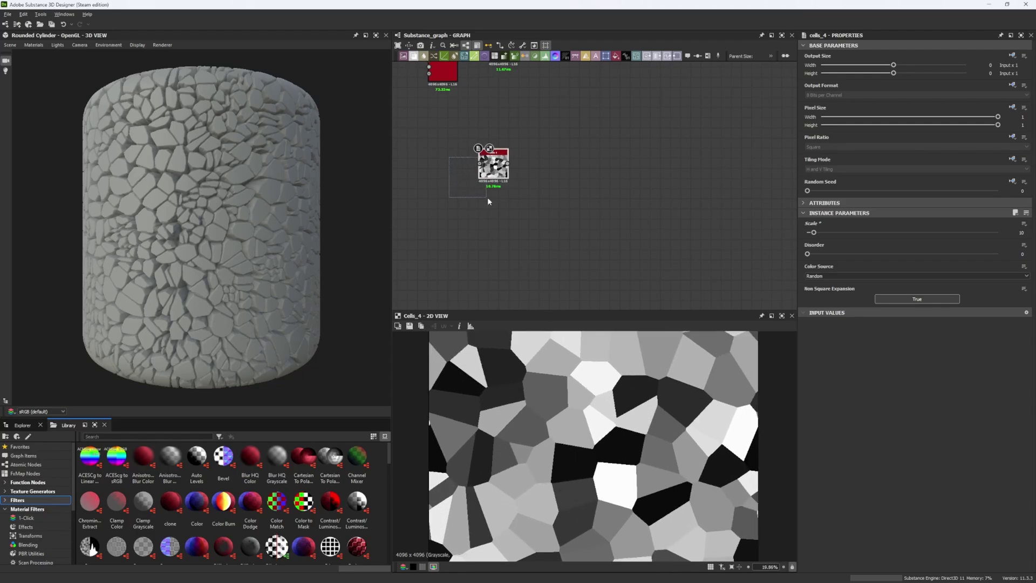
{"action": "key", "text": "Delete"}
Preview the disc-pattern Tile Sampler in the 2D view and examine the scattered discs.
{"action": "middle_click_drag", "start_coordinate": [513, 109], "coordinate": [616, 222]}
{"action": "scroll", "coordinate": [549, 200], "scroll_direction": "up", "scroll_amount": 4}
{"action": "double_click", "coordinate": [549, 195]}
{"action": "scroll", "coordinate": [594, 350], "scroll_direction": "down", "scroll_amount": 2}
{"action": "scroll", "coordinate": [594, 350], "scroll_direction": "up", "scroll_amount": 2}
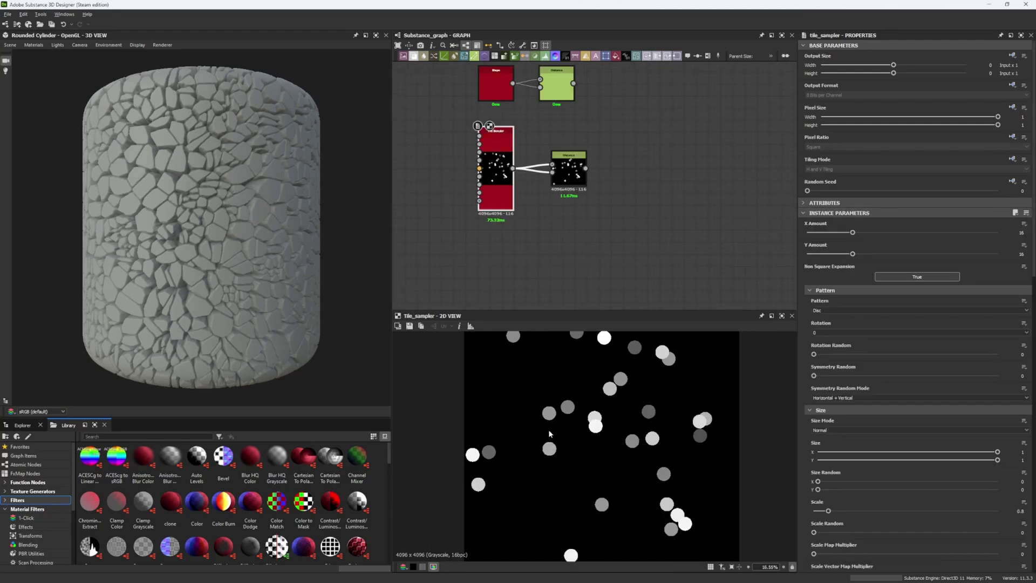
{"action": "scroll", "coordinate": [551, 430], "scroll_direction": "down", "scroll_amount": 1}
Preview the Distance node fed by the Tile Sampler and set its Maximum Distance to about 18.44.
{"action": "double_click", "coordinate": [565, 185]}
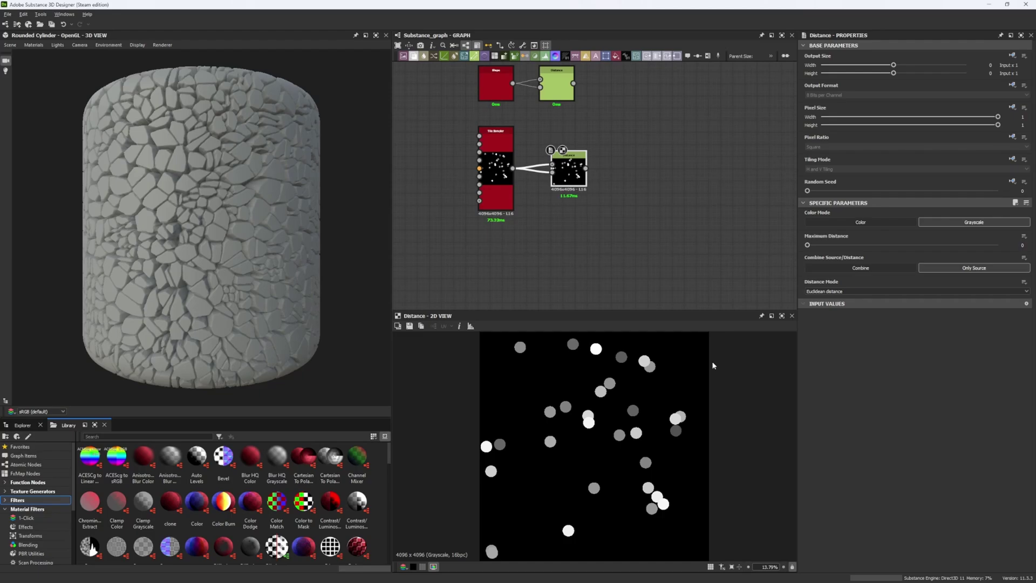
{"action": "mouse_move", "coordinate": [810, 248]}
{"action": "left_mouse_down"}
{"action": "mouse_move", "coordinate": [853, 255]}
{"action": "mouse_move", "coordinate": [823, 258]}
{"action": "left_mouse_up"}
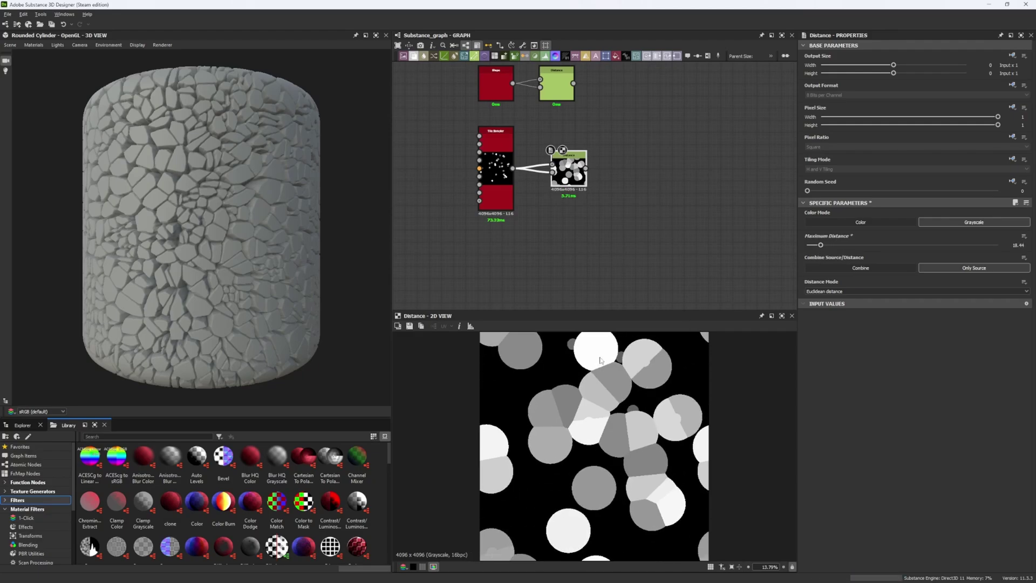
{"action": "scroll", "coordinate": [598, 357], "scroll_direction": "up", "scroll_amount": 5}
{"action": "middle_click_drag", "start_coordinate": [571, 387], "coordinate": [640, 502]}
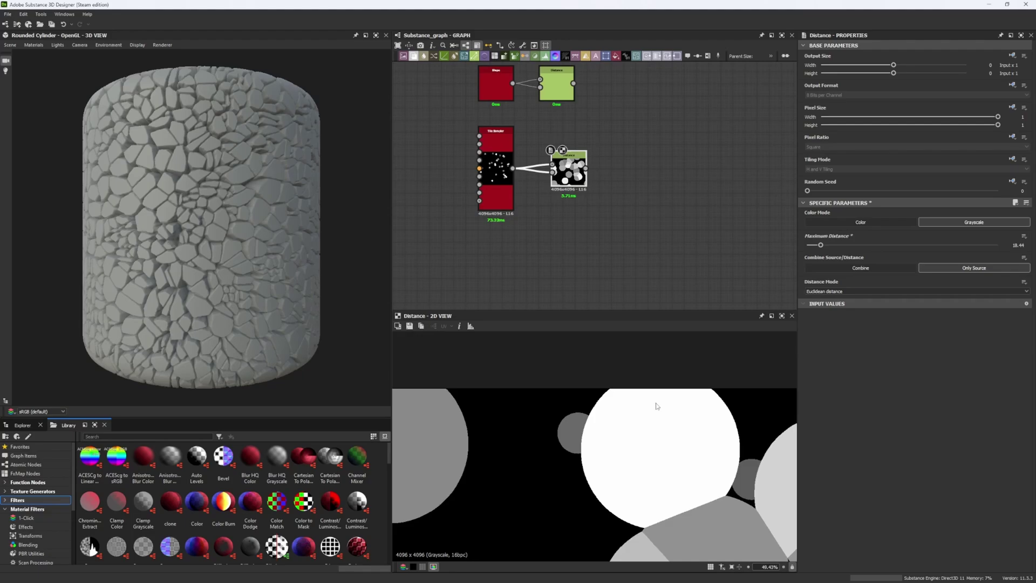
{"action": "middle_click_drag", "start_coordinate": [643, 427], "coordinate": [625, 408]}
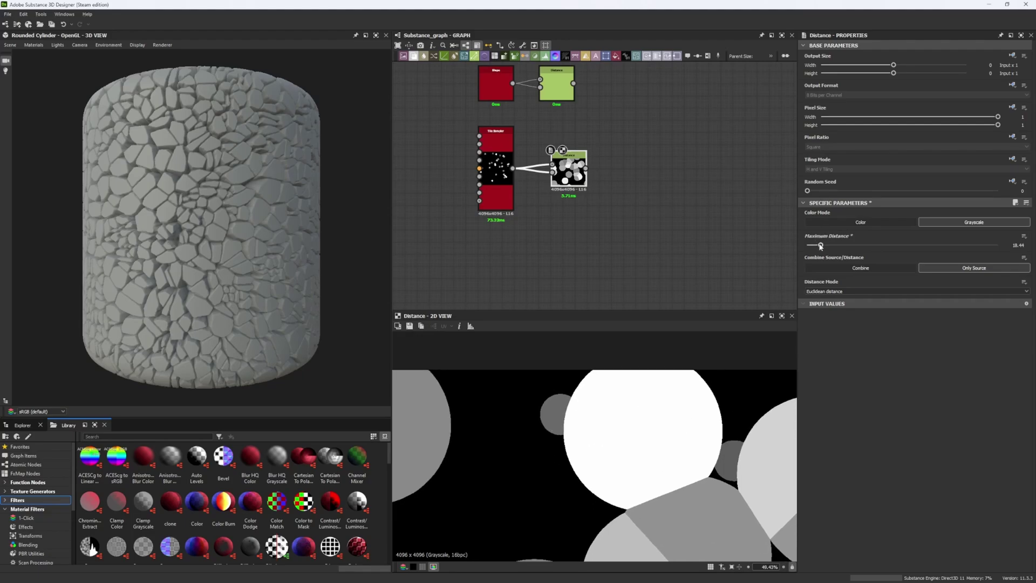
Set the Distance node's Maximum Distance to about 14.1 and compare the small grey discs with the expanded ones.
{"action": "left_click_drag", "start_coordinate": [821, 246], "coordinate": [819, 243]}
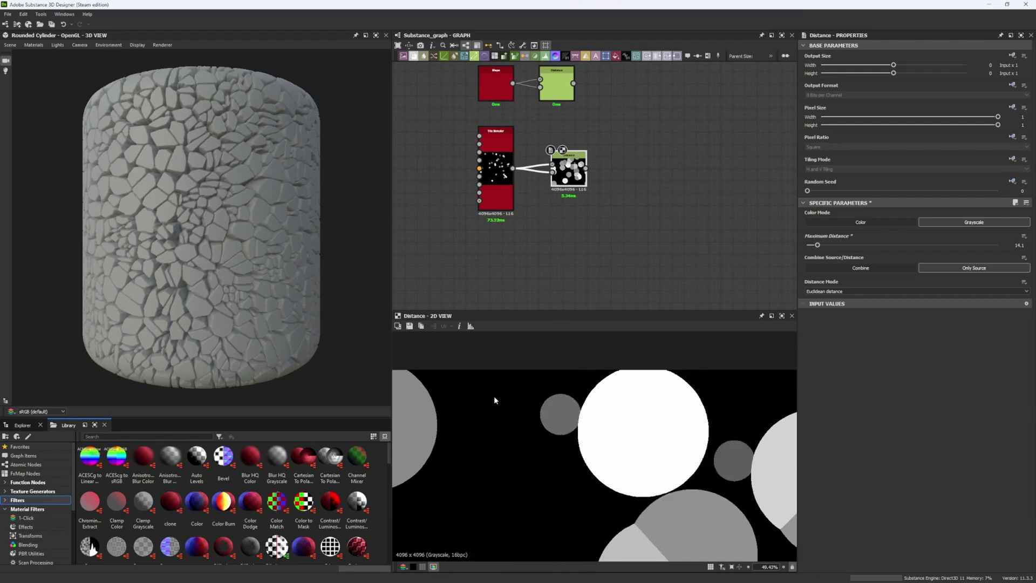
{"action": "scroll", "coordinate": [730, 457], "scroll_direction": "up", "scroll_amount": 2}
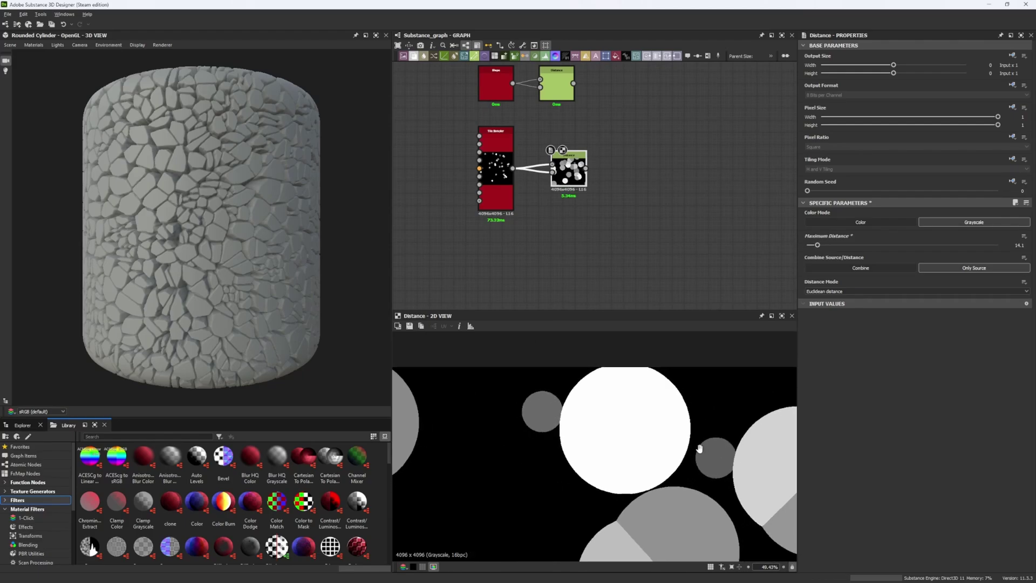
{"action": "scroll", "coordinate": [681, 442], "scroll_direction": "up", "scroll_amount": 2}
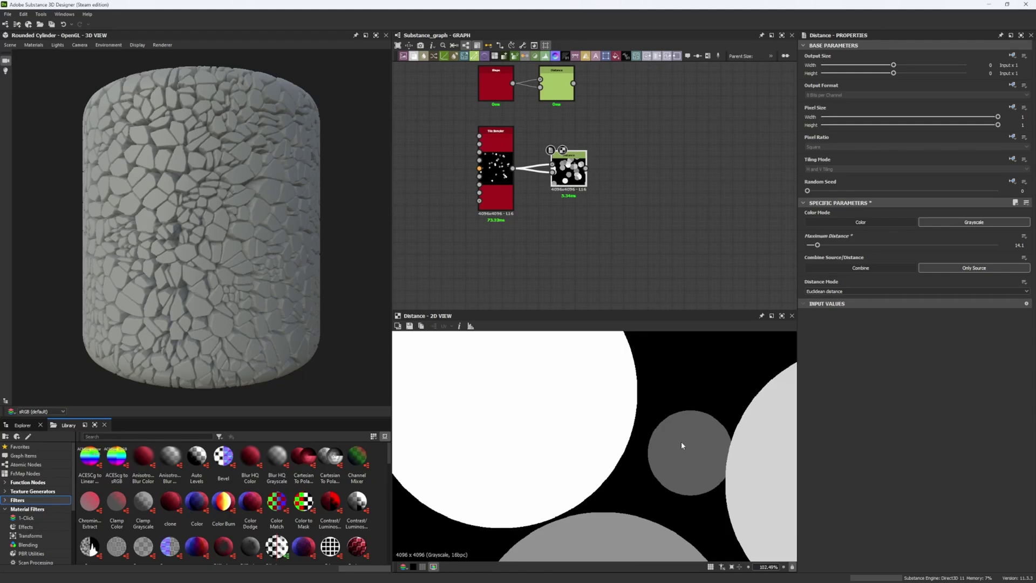
{"action": "middle_click_drag", "start_coordinate": [692, 456], "coordinate": [521, 425]}
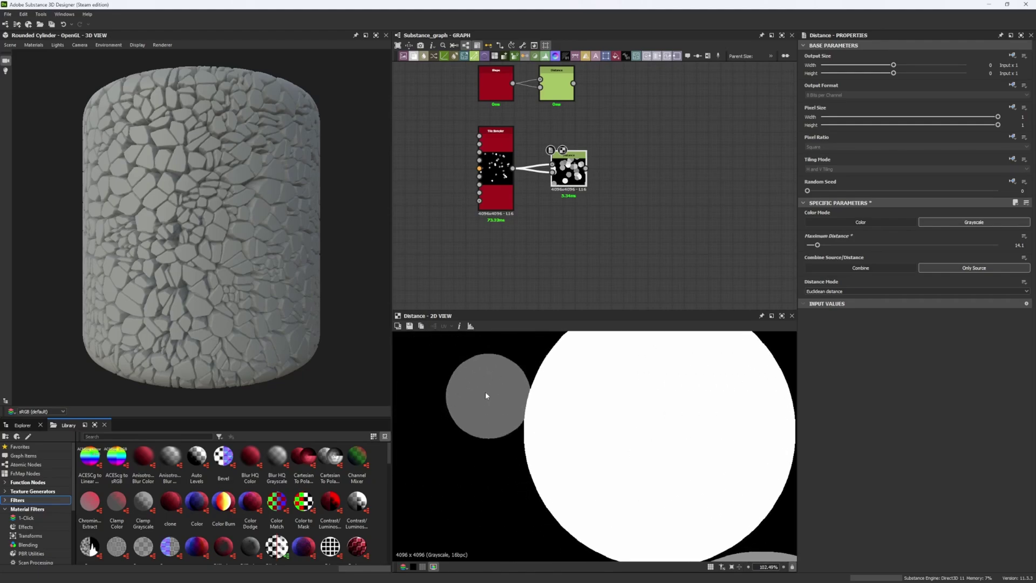
Set the Tile Sampler's Color Random to about 0.55 and inspect how the discs expand in the Distance preview.
{"action": "left_click", "coordinate": [496, 168]}
{"action": "scroll", "coordinate": [895, 365], "scroll_direction": "down", "scroll_amount": 10}
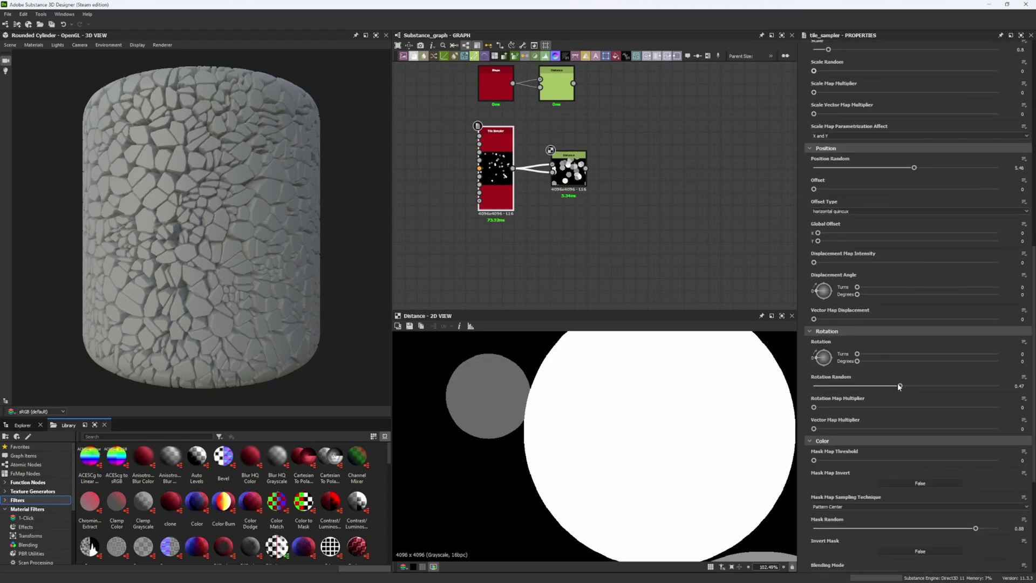
{"action": "scroll", "coordinate": [899, 386], "scroll_direction": "down", "scroll_amount": 5}
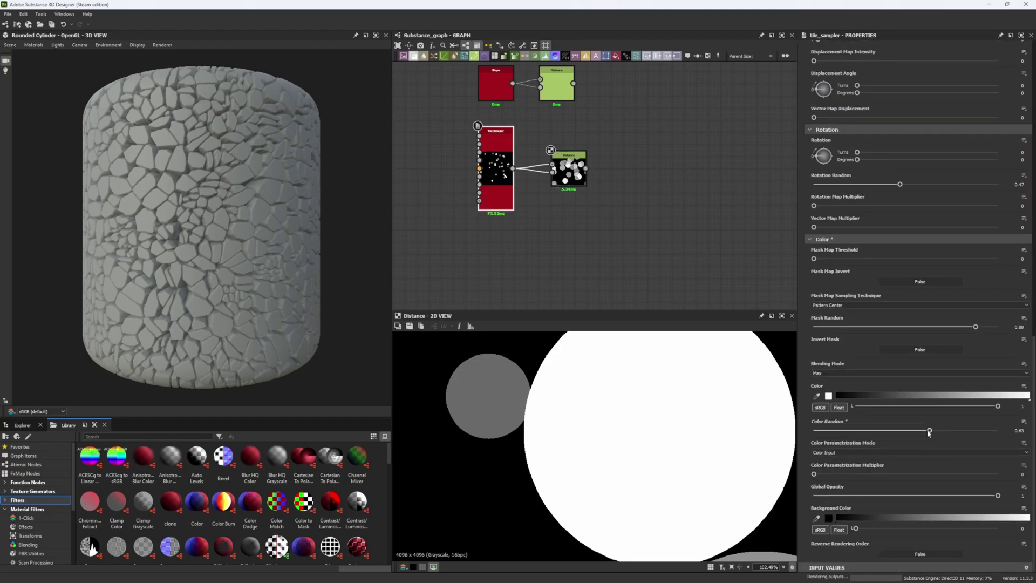
{"action": "left_click_drag", "start_coordinate": [939, 430], "coordinate": [916, 430]}
{"action": "scroll", "coordinate": [599, 427], "scroll_direction": "down", "scroll_amount": 10}
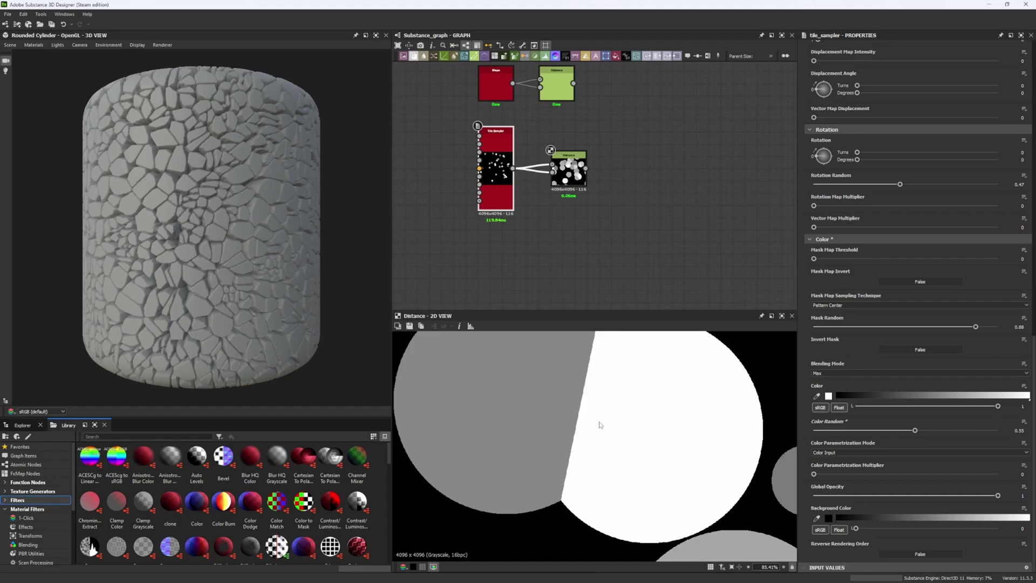
{"action": "scroll", "coordinate": [612, 475], "scroll_direction": "up", "scroll_amount": 5}
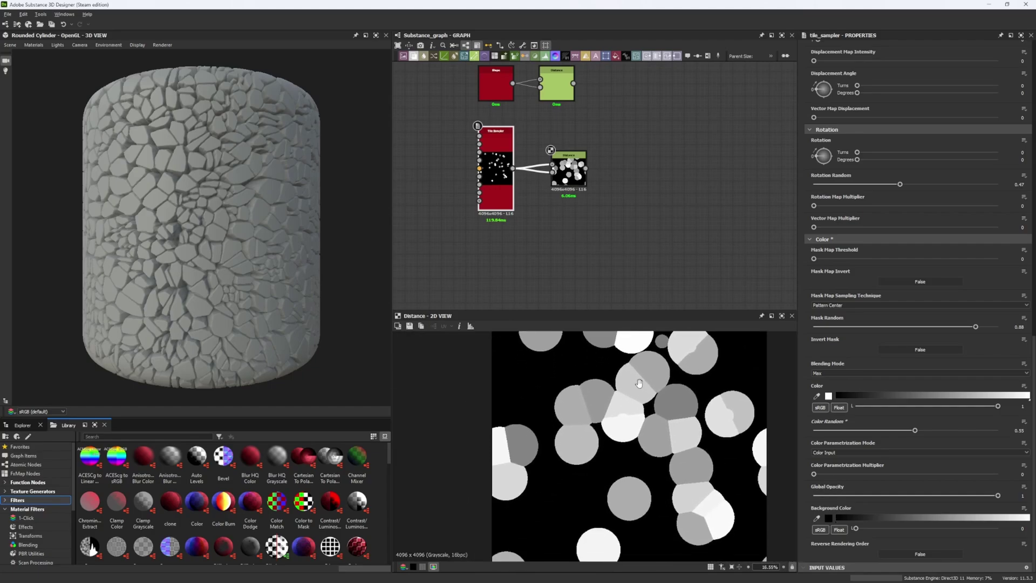
{"action": "scroll", "coordinate": [585, 432], "scroll_direction": "up", "scroll_amount": 1}
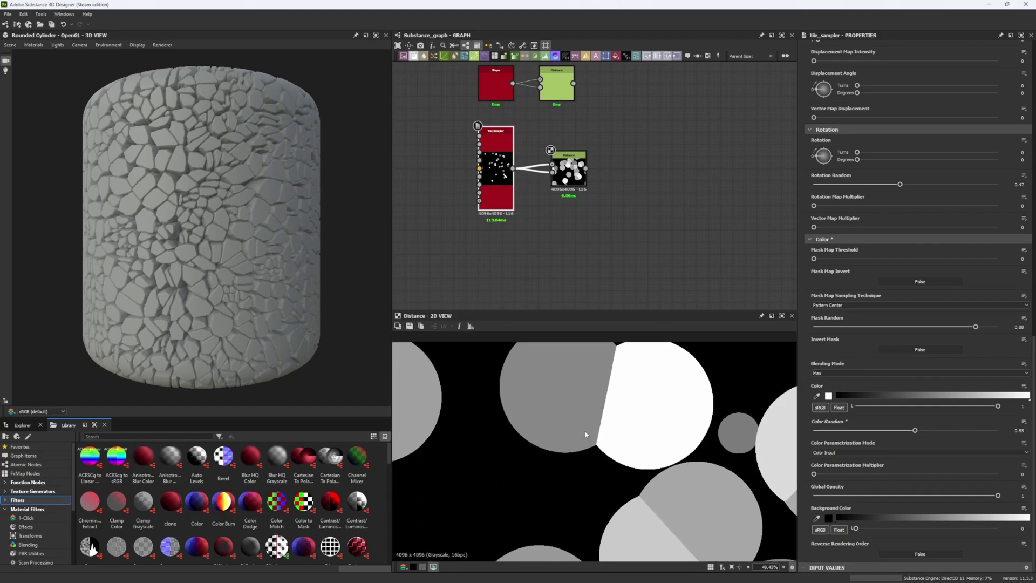
{"action": "middle_click_drag", "start_coordinate": [590, 412], "coordinate": [572, 456]}
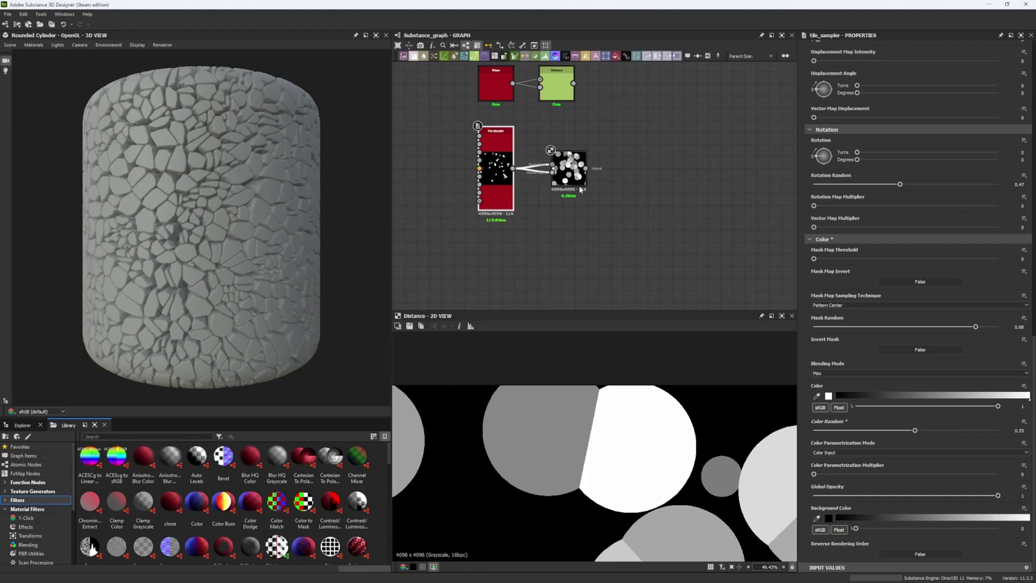
Try a lower Maximum Distance on the Distance node, and undo that change along with the Tile Sampler's Color Random change.
{"action": "left_click", "coordinate": [561, 164]}
{"action": "mouse_move", "coordinate": [825, 242]}
{"action": "left_mouse_down"}
{"action": "mouse_move", "coordinate": [842, 245]}
{"action": "mouse_move", "coordinate": [810, 244]}
{"action": "left_mouse_up"}
{"action": "key", "text": "ctrl+z"}
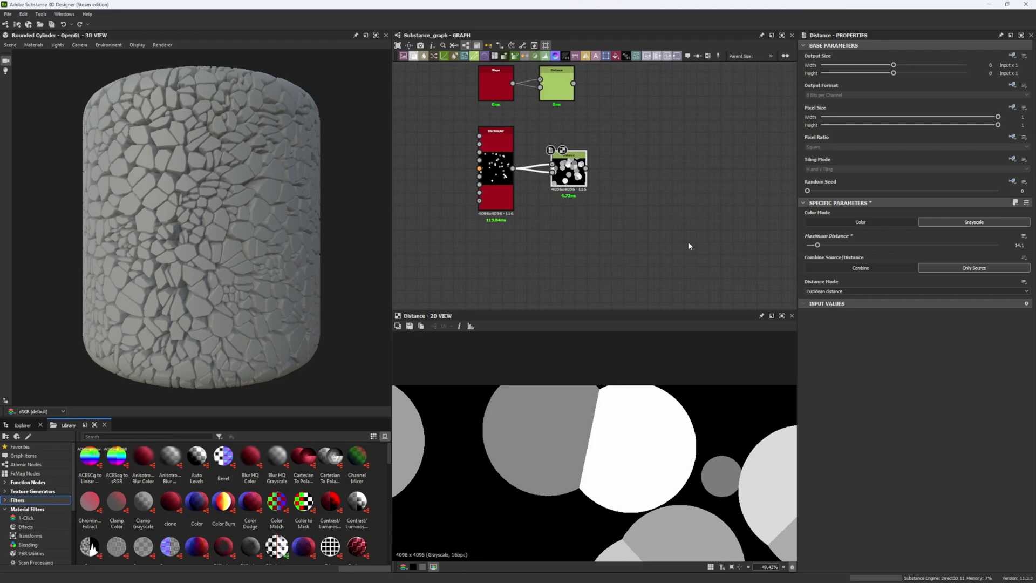
{"action": "scroll", "coordinate": [621, 443], "scroll_direction": "down", "scroll_amount": 5}
{"action": "scroll", "coordinate": [622, 443], "scroll_direction": "down", "scroll_amount": 2}
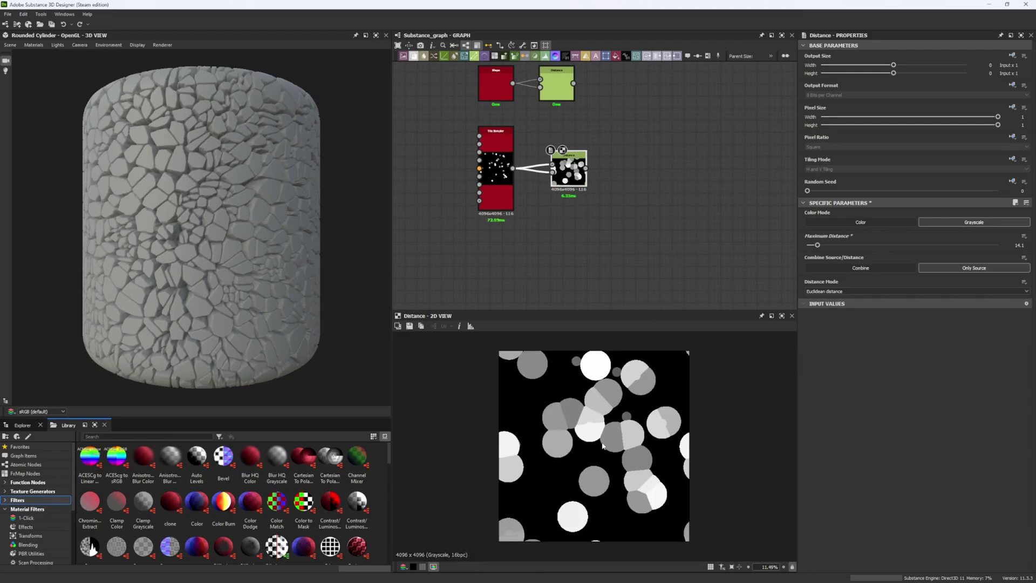
Raise the Distance node's Maximum Distance to about 71.6 and inspect the expanded cell shapes.
{"action": "scroll", "coordinate": [596, 436], "scroll_direction": "up", "scroll_amount": 3}
{"action": "scroll", "coordinate": [603, 373], "scroll_direction": "up", "scroll_amount": 1}
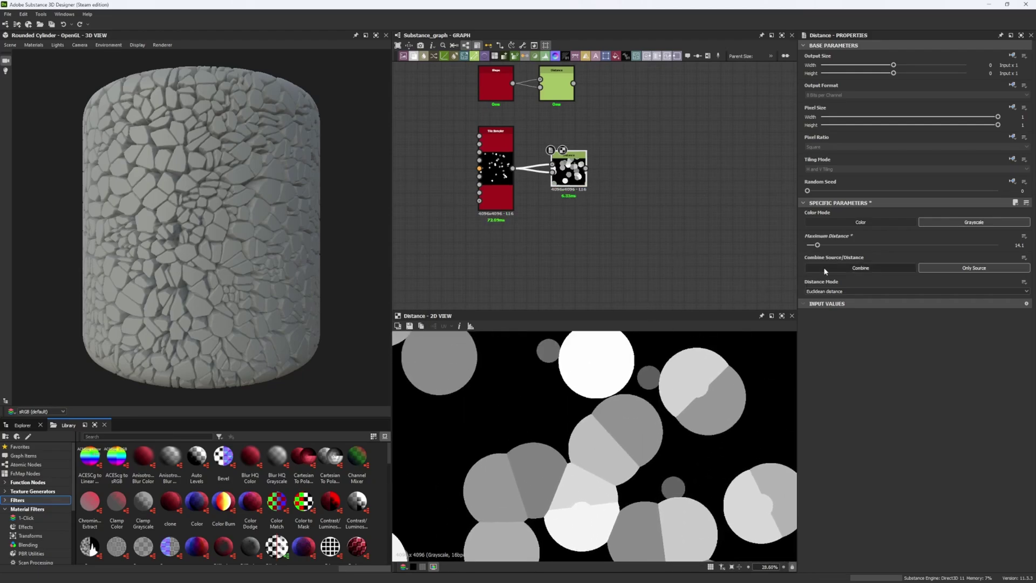
{"action": "left_click_drag", "start_coordinate": [818, 246], "coordinate": [860, 245]}
{"action": "scroll", "coordinate": [637, 409], "scroll_direction": "down", "scroll_amount": 3}
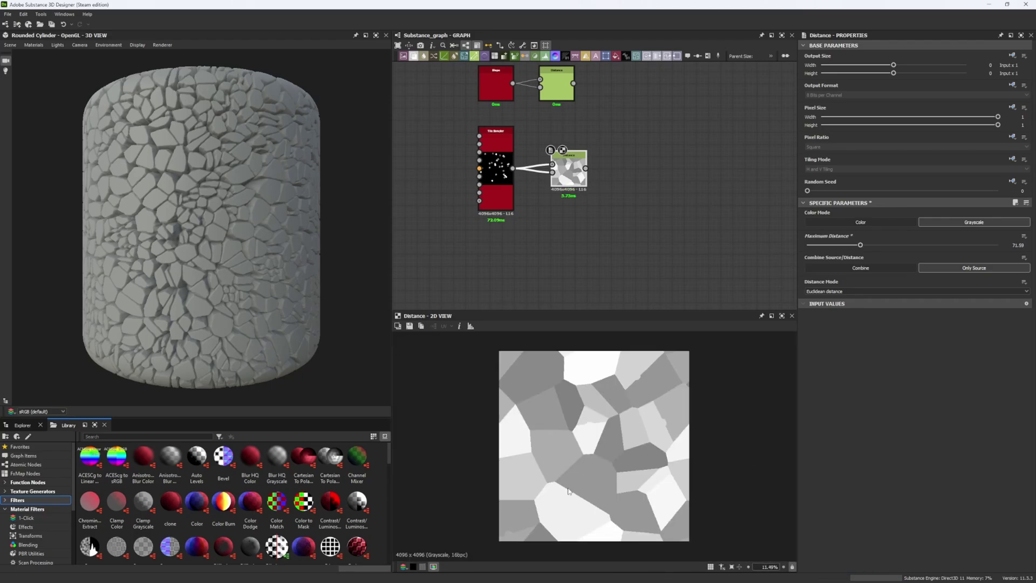
{"action": "scroll", "coordinate": [567, 491], "scroll_direction": "up", "scroll_amount": 3}
Set the Distance node's Maximum Distance to 256 and view the whole cell pattern.
{"action": "left_click_drag", "start_coordinate": [868, 245], "coordinate": [1014, 247]}
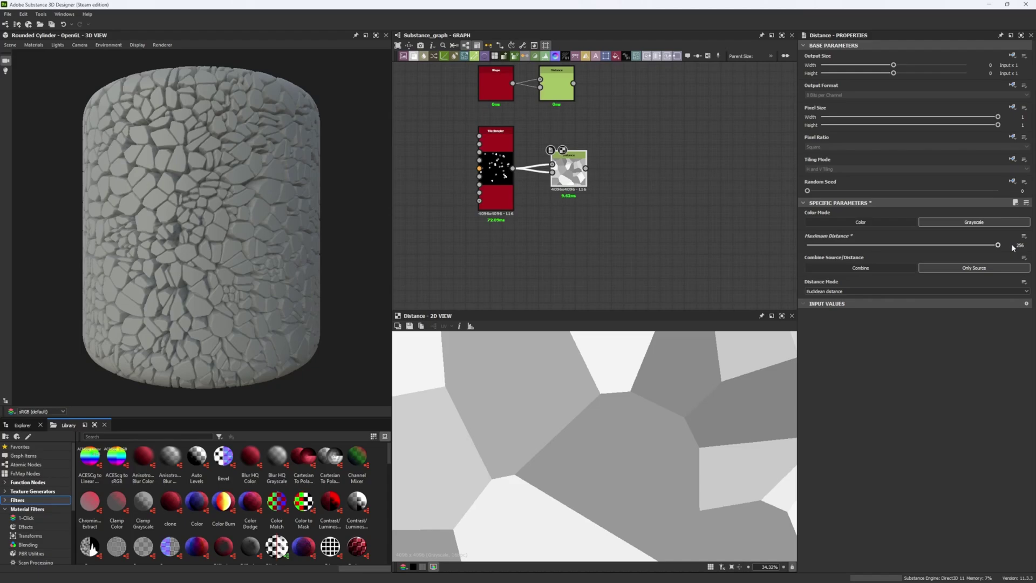
{"action": "mouse_move", "coordinate": [1013, 248]}
{"action": "left_mouse_down"}
{"action": "mouse_move", "coordinate": [788, 247]}
{"action": "mouse_move", "coordinate": [1008, 249]}
{"action": "left_mouse_up"}
{"action": "scroll", "coordinate": [628, 403], "scroll_direction": "down", "scroll_amount": 6}
{"action": "key", "text": "f"}
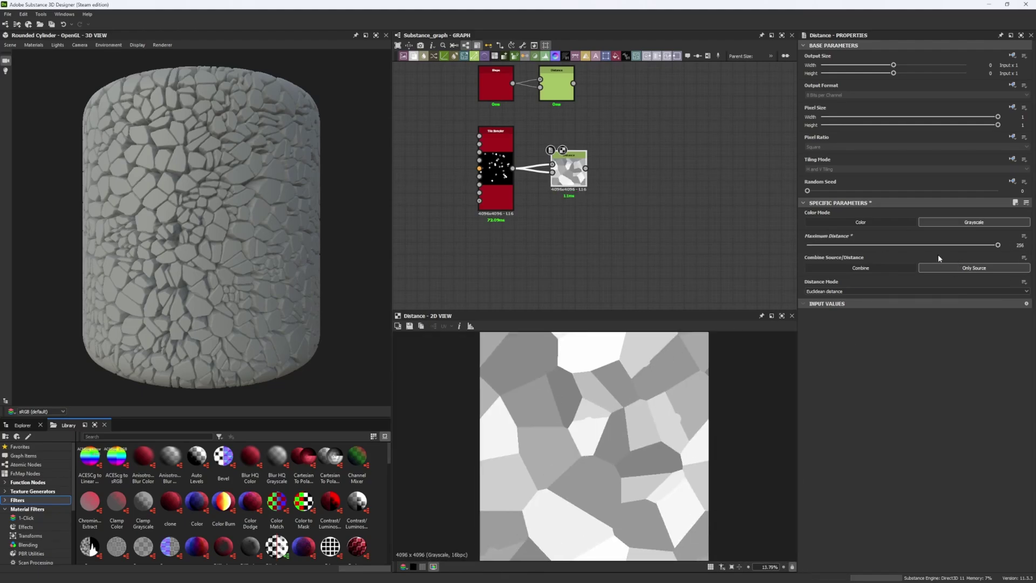
Drop the Distance node's Maximum Distance to 0 and return it to 256 to compare discs with cells.
{"action": "left_click_drag", "start_coordinate": [941, 245], "coordinate": [804, 246]}
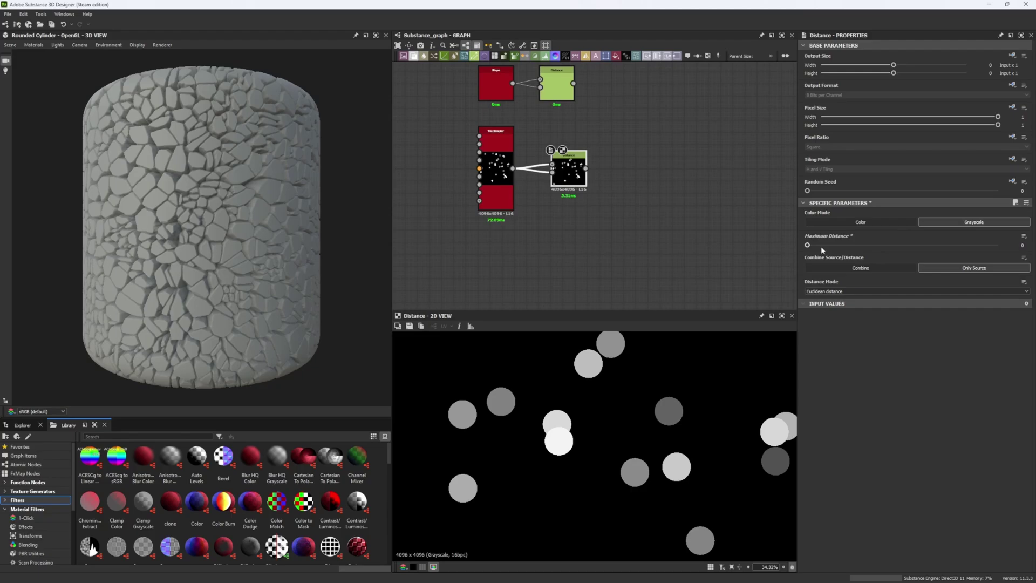
{"action": "left_click_drag", "start_coordinate": [824, 246], "coordinate": [1001, 246]}
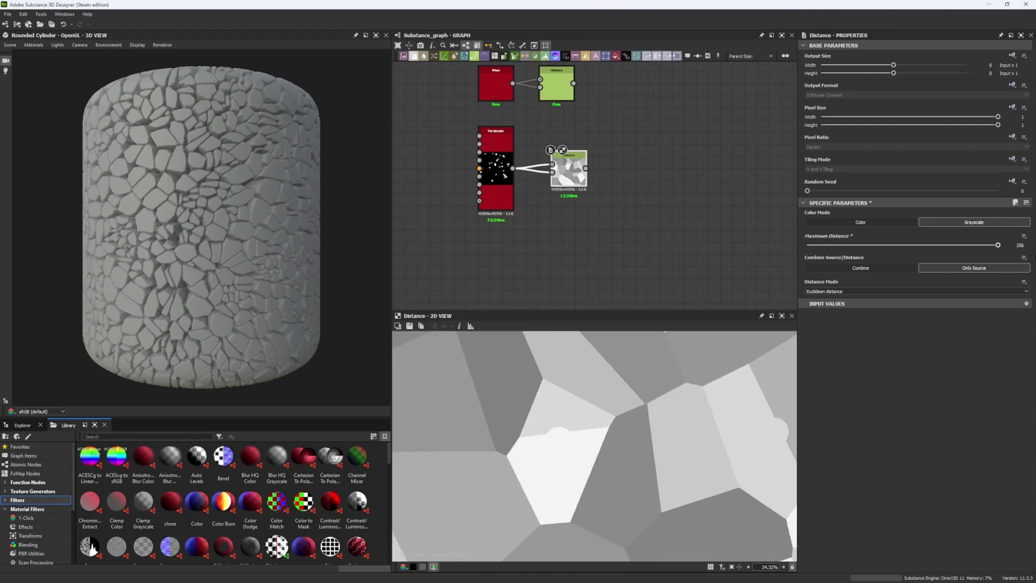
{"action": "key", "text": "f"}
{"action": "scroll", "coordinate": [592, 458], "scroll_direction": "up", "scroll_amount": 2}
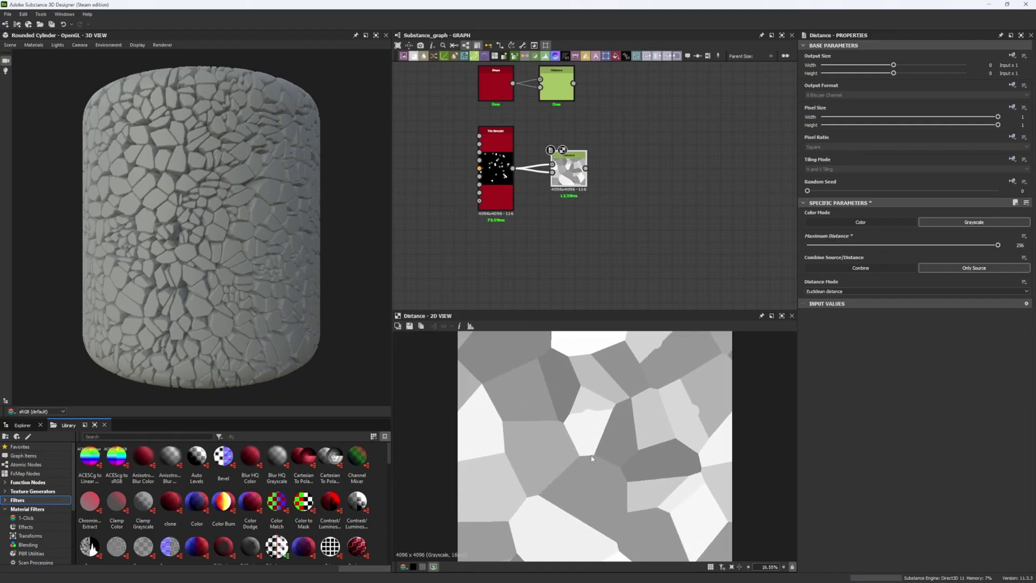
Preview the Distance node fed by the Shape node and vary its Maximum Distance, ending at 0.
{"action": "middle_click_drag", "start_coordinate": [565, 142], "coordinate": [580, 212]}
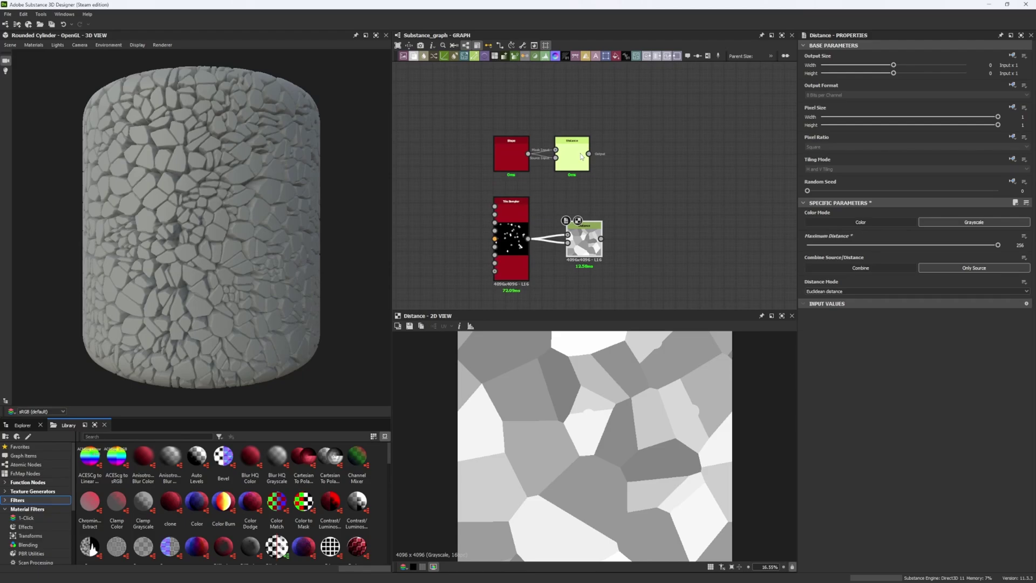
{"action": "double_click", "coordinate": [576, 168]}
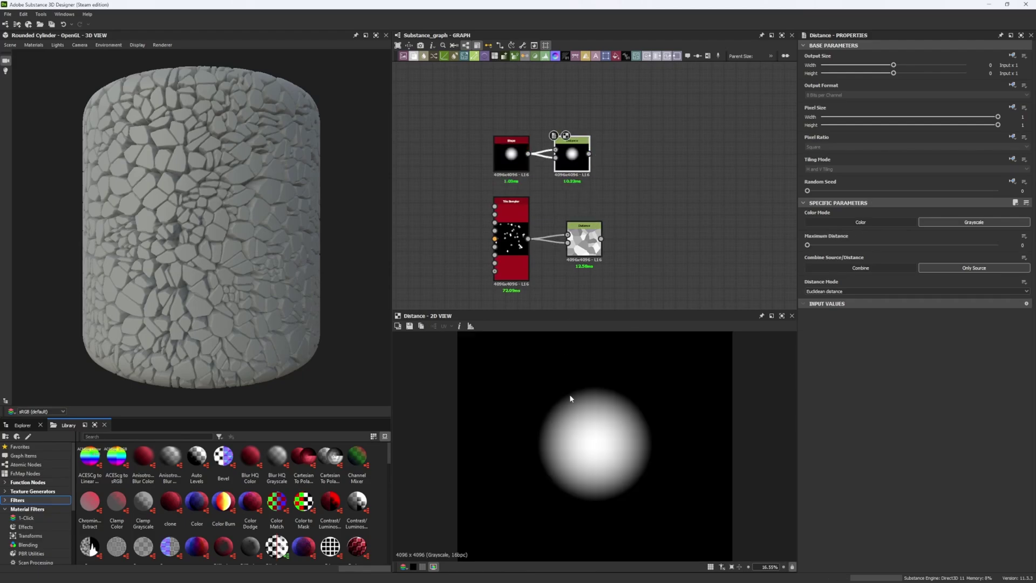
{"action": "left_click_drag", "start_coordinate": [809, 245], "coordinate": [772, 241]}
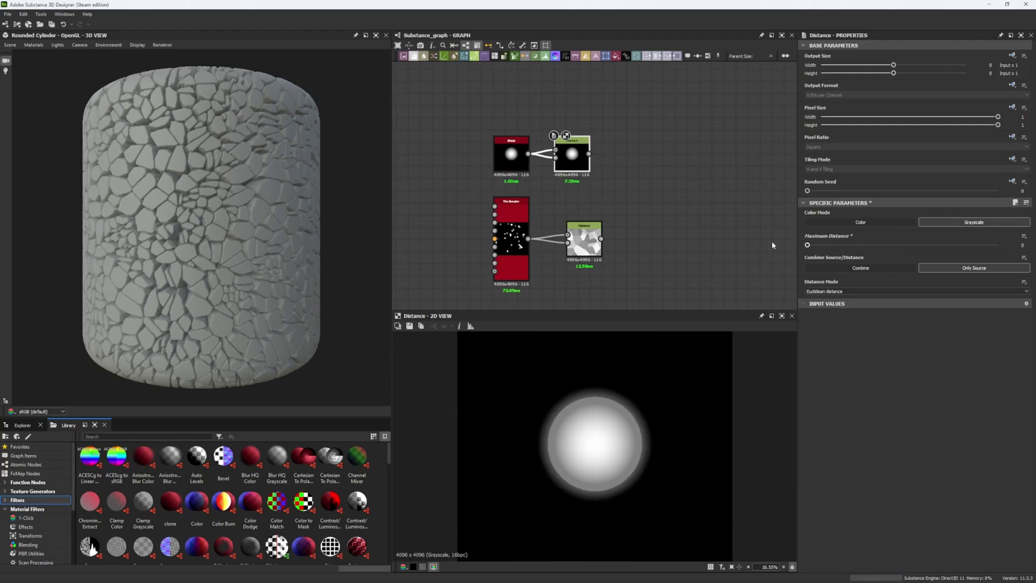
Preview the Gaussian-pattern Tile Sampler that starts the stone chain with Distance and Edge Detect nodes.
{"action": "scroll", "coordinate": [653, 265], "scroll_direction": "down", "scroll_amount": 4}
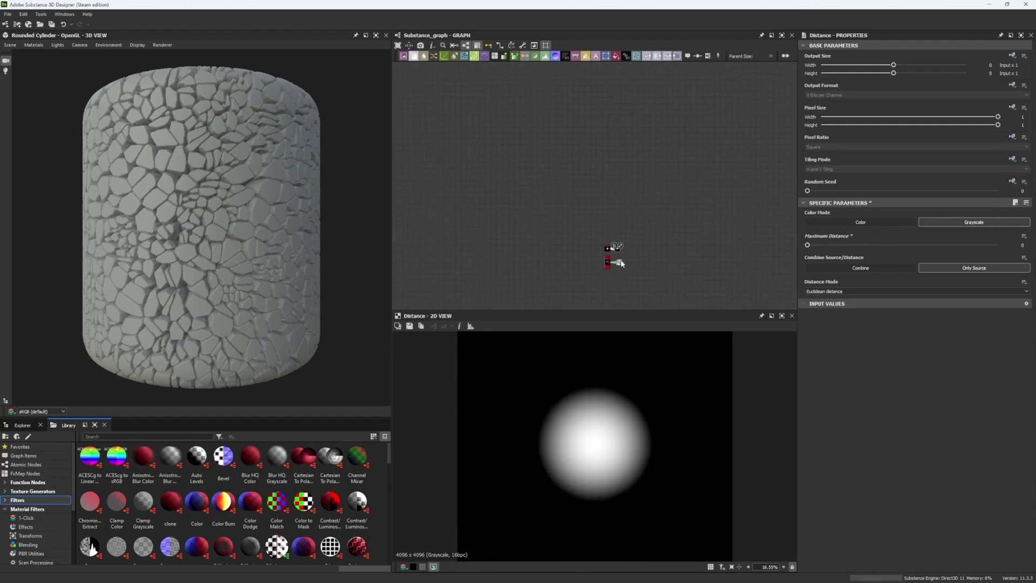
{"action": "scroll", "coordinate": [573, 203], "scroll_direction": "up", "scroll_amount": 4}
{"action": "scroll", "coordinate": [574, 200], "scroll_direction": "up", "scroll_amount": 4}
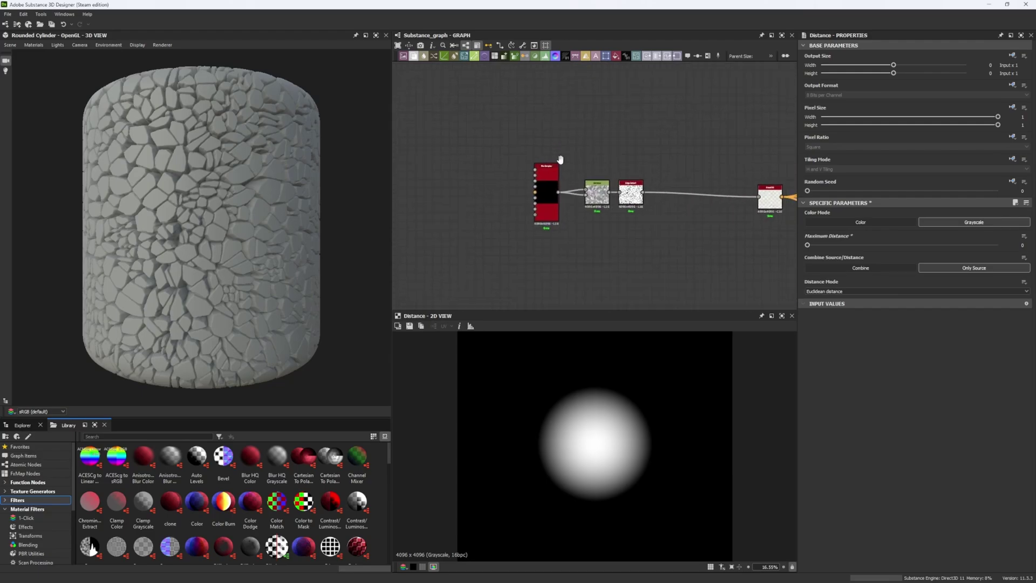
{"action": "left_click", "coordinate": [543, 185]}
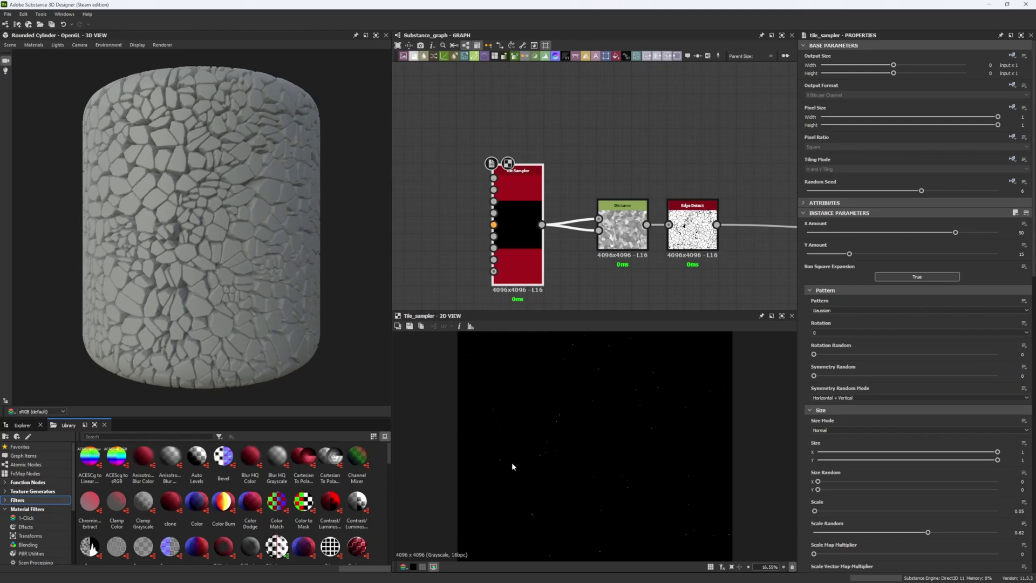
{"action": "middle_click_drag", "start_coordinate": [752, 239], "coordinate": [606, 199]}
{"action": "scroll", "coordinate": [596, 204], "scroll_direction": "down", "scroll_amount": 7}
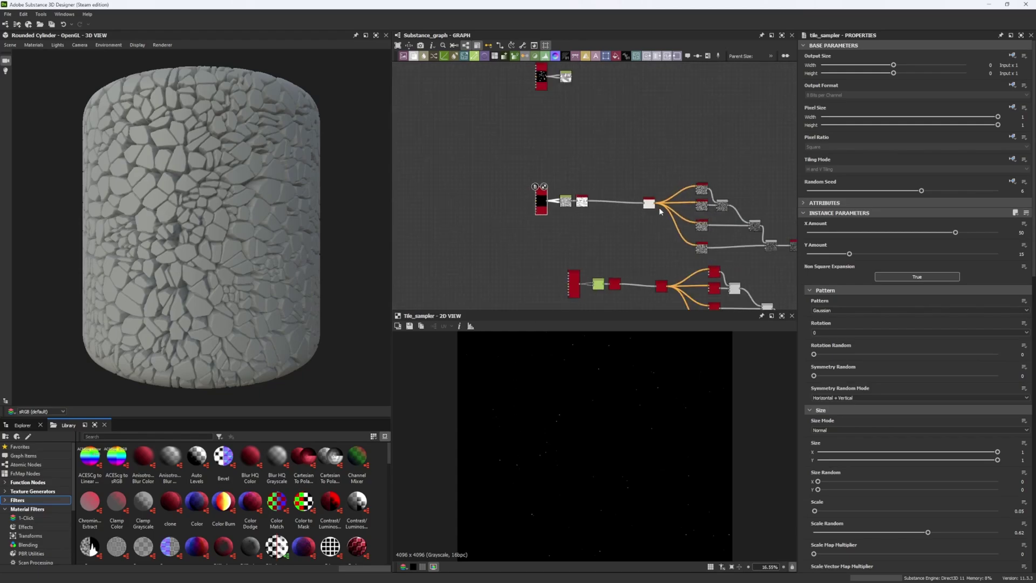
Move the output connections from the stone wall branch to the node ending the scattered-stone branch.
{"action": "middle_click_drag", "start_coordinate": [788, 217], "coordinate": [558, 189]}
{"action": "scroll", "coordinate": [677, 167], "scroll_direction": "up", "scroll_amount": 3}
{"action": "middle_click_drag", "start_coordinate": [677, 167], "coordinate": [649, 140]}
{"action": "left_click_drag", "start_coordinate": [630, 120], "coordinate": [676, 232], "text": "shift"}
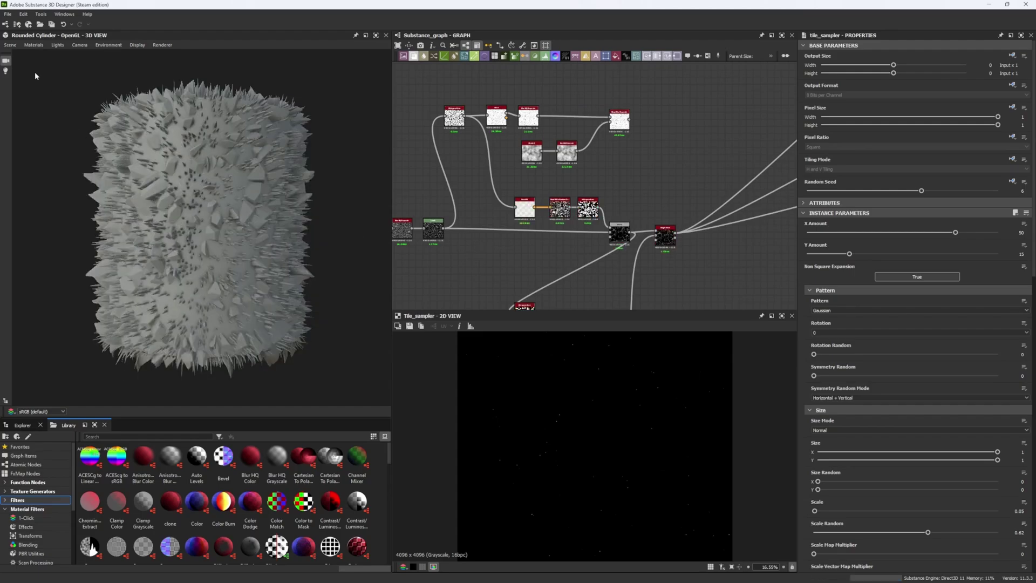
Set the Default material's height scale to 1.95 and its tessellation factor to 64.
{"action": "left_click", "coordinate": [33, 45]}
{"action": "mouse_move", "coordinate": [46, 55]}
{"action": "left_click", "coordinate": [85, 55]}
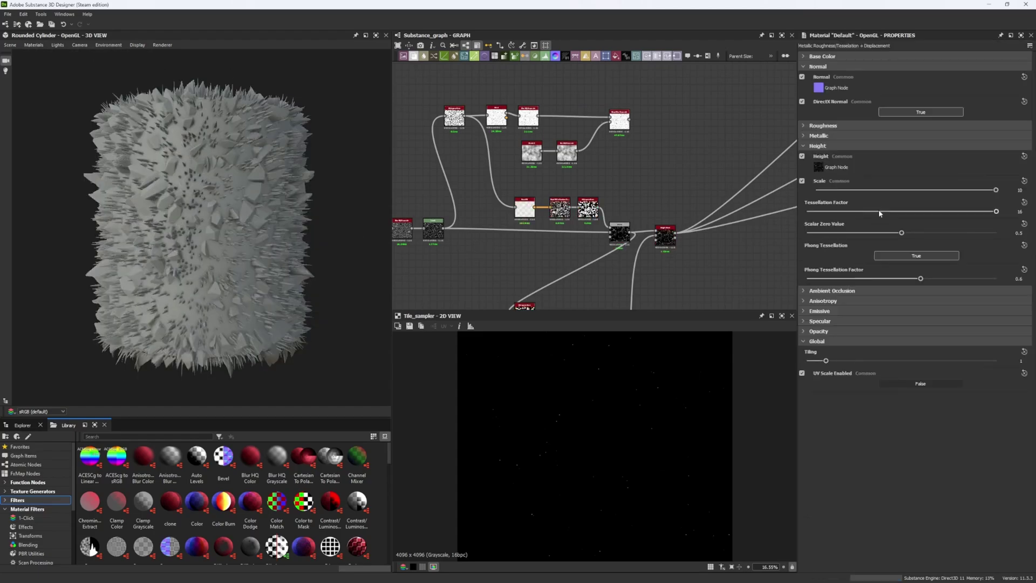
{"action": "left_click_drag", "start_coordinate": [877, 190], "coordinate": [851, 189]}
{"action": "double_click", "coordinate": [1020, 211]}
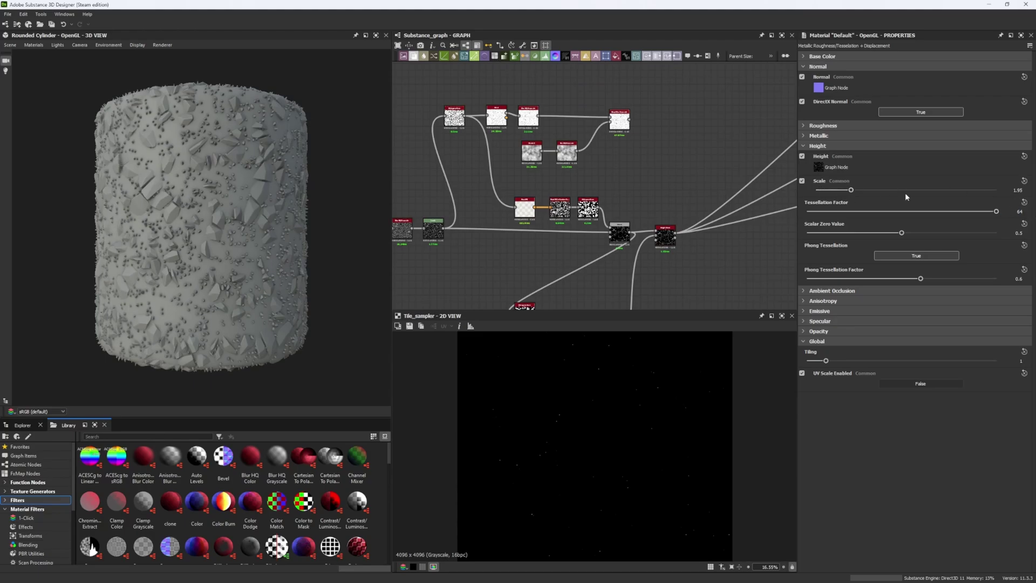
Display the material on the high-resolution plane and set its height scale to 0.81.
{"action": "left_click", "coordinate": [10, 45]}
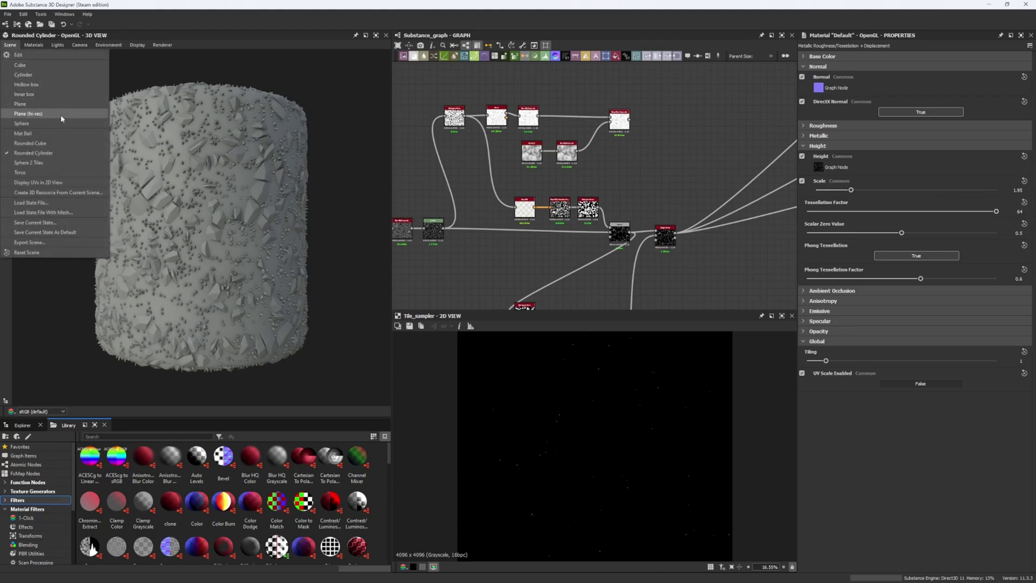
{"action": "left_click", "coordinate": [60, 114]}
{"action": "key", "text": "f"}
{"action": "left_click_drag", "start_coordinate": [227, 244], "coordinate": [179, 223]}
{"action": "scroll", "coordinate": [179, 226], "scroll_direction": "up", "scroll_amount": 5}
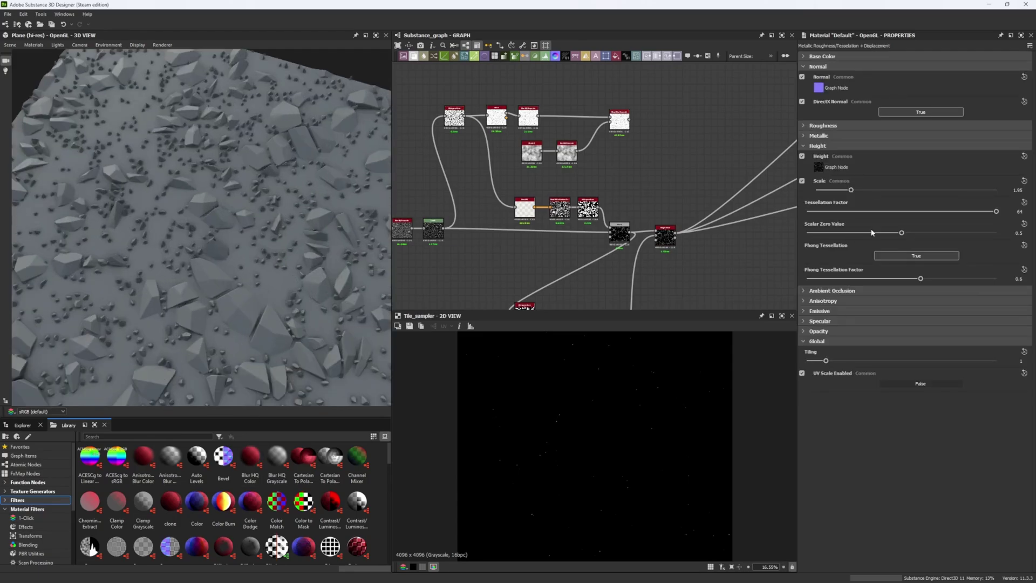
{"action": "left_click", "coordinate": [832, 191]}
{"action": "left_click_drag", "start_coordinate": [832, 190], "coordinate": [833, 191]}
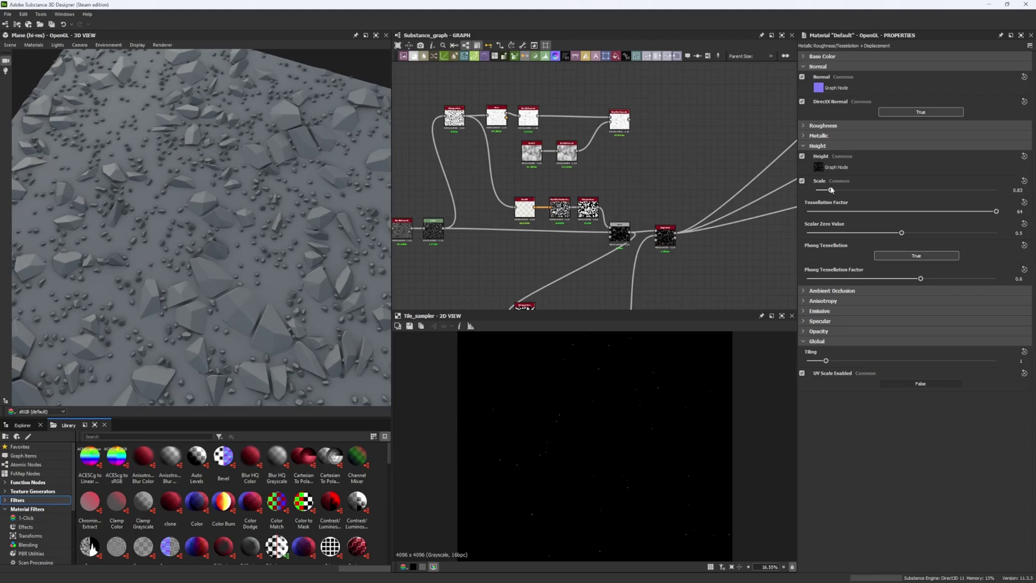
Set the pattern of the Tile Sampler that starts the stone chain to Disc.
{"action": "middle_click_drag", "start_coordinate": [431, 206], "coordinate": [686, 251]}
{"action": "middle_click_drag", "start_coordinate": [491, 197], "coordinate": [671, 176]}
{"action": "middle_click_drag", "start_coordinate": [501, 159], "coordinate": [530, 171]}
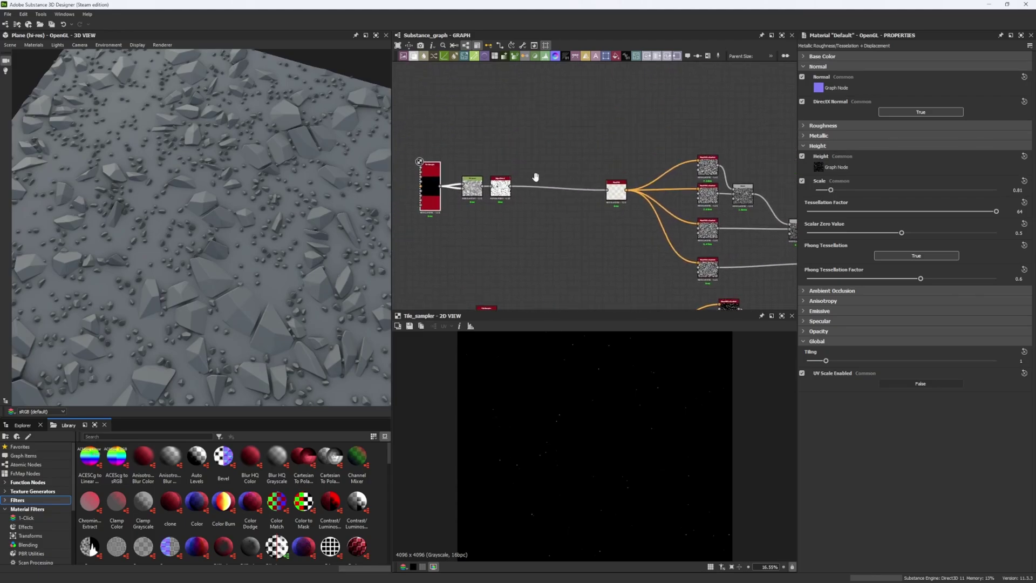
{"action": "scroll", "coordinate": [437, 207], "scroll_direction": "up", "scroll_amount": 3}
{"action": "left_click", "coordinate": [435, 206]}
{"action": "scroll", "coordinate": [539, 424], "scroll_direction": "up", "scroll_amount": 3}
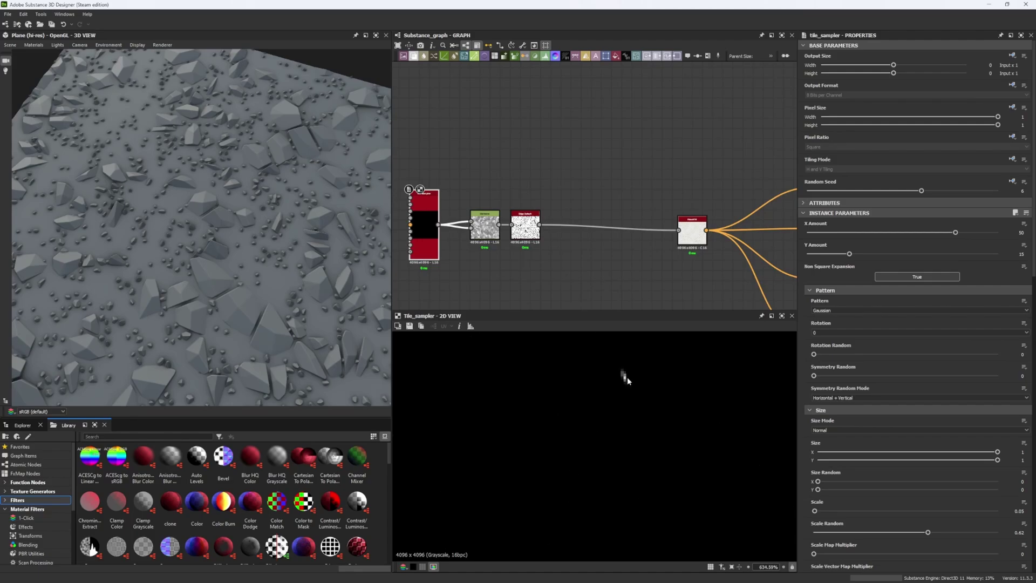
{"action": "left_click", "coordinate": [835, 312]}
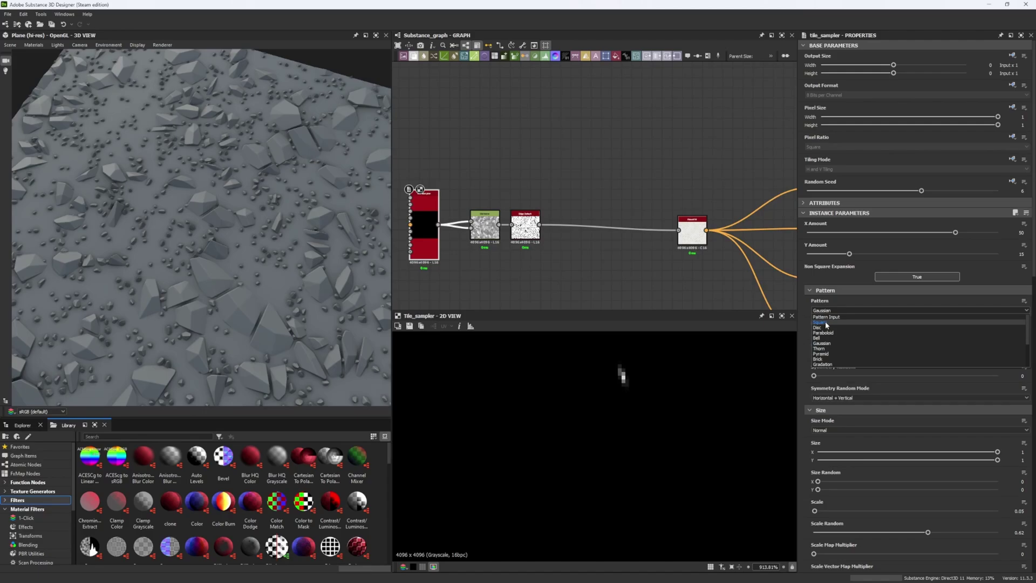
{"action": "left_click", "coordinate": [830, 327]}
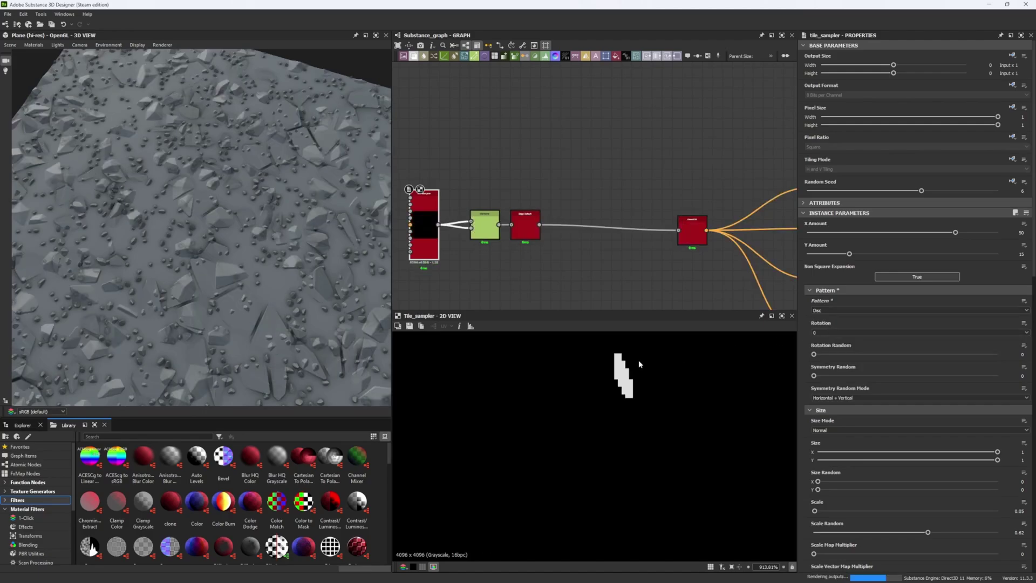
Examine the tiny discs from the Tile Sampler up close, and preview the cells from the Distance node.
{"action": "scroll", "coordinate": [636, 385], "scroll_direction": "down", "scroll_amount": 6}
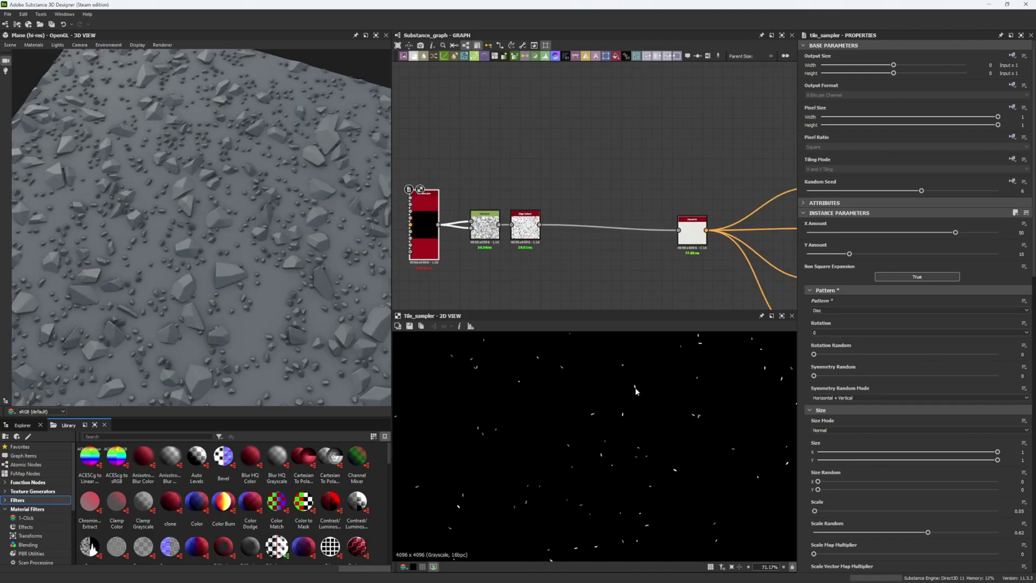
{"action": "scroll", "coordinate": [551, 448], "scroll_direction": "up", "scroll_amount": 13}
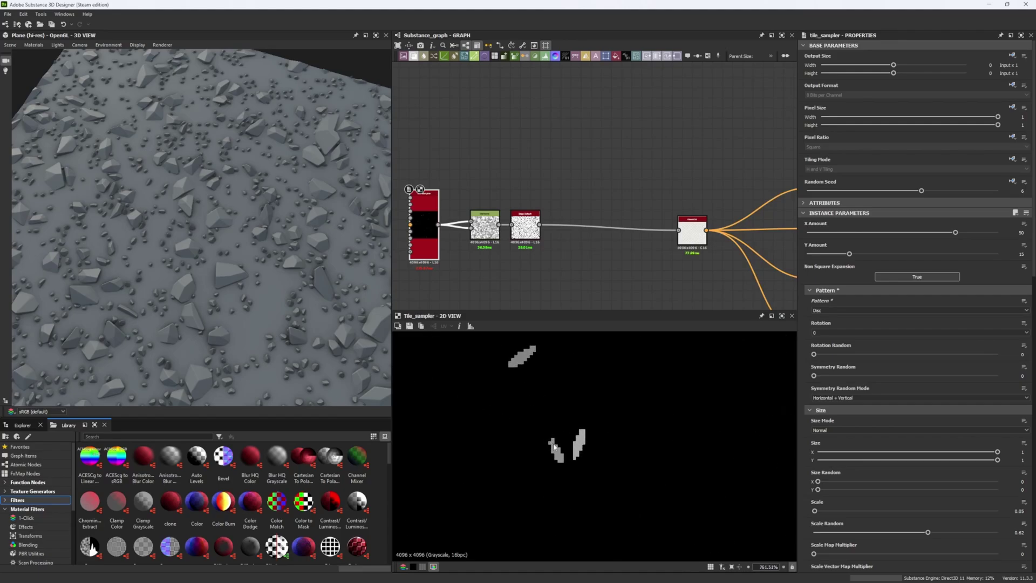
{"action": "scroll", "coordinate": [554, 451], "scroll_direction": "down", "scroll_amount": 18}
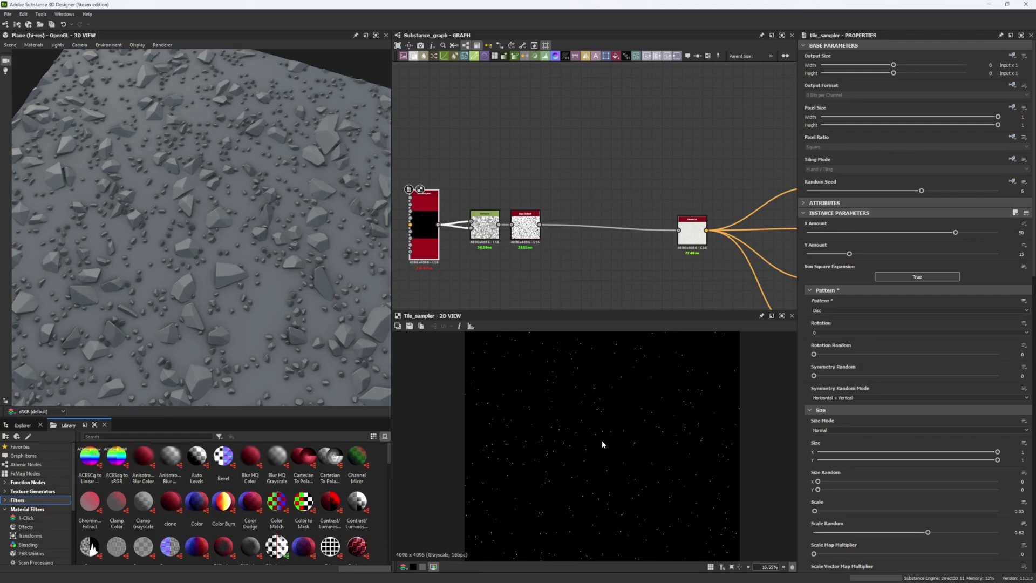
{"action": "scroll", "coordinate": [559, 460], "scroll_direction": "up", "scroll_amount": 4}
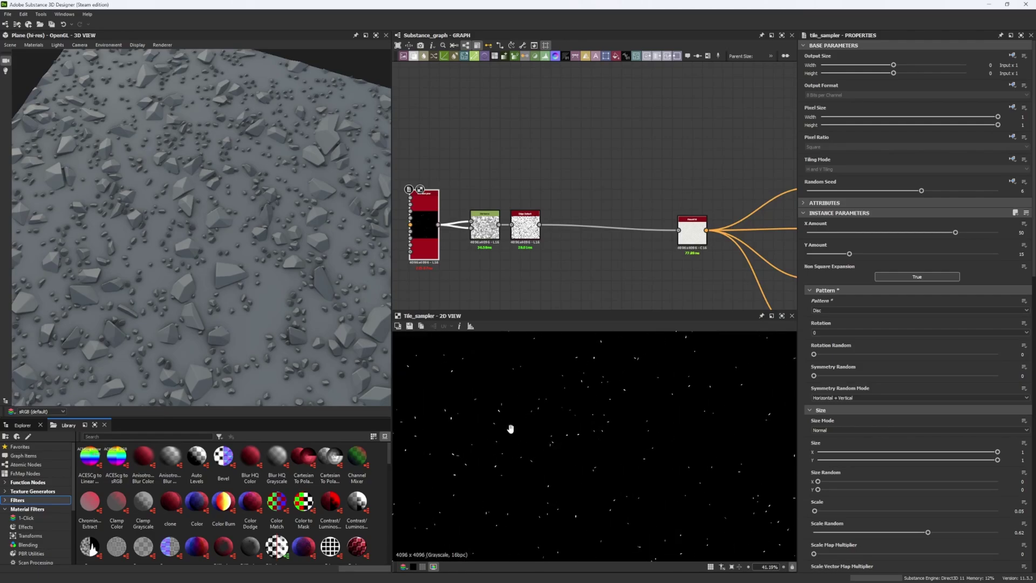
{"action": "middle_click_drag", "start_coordinate": [510, 429], "coordinate": [507, 429]}
{"action": "double_click", "coordinate": [485, 226]}
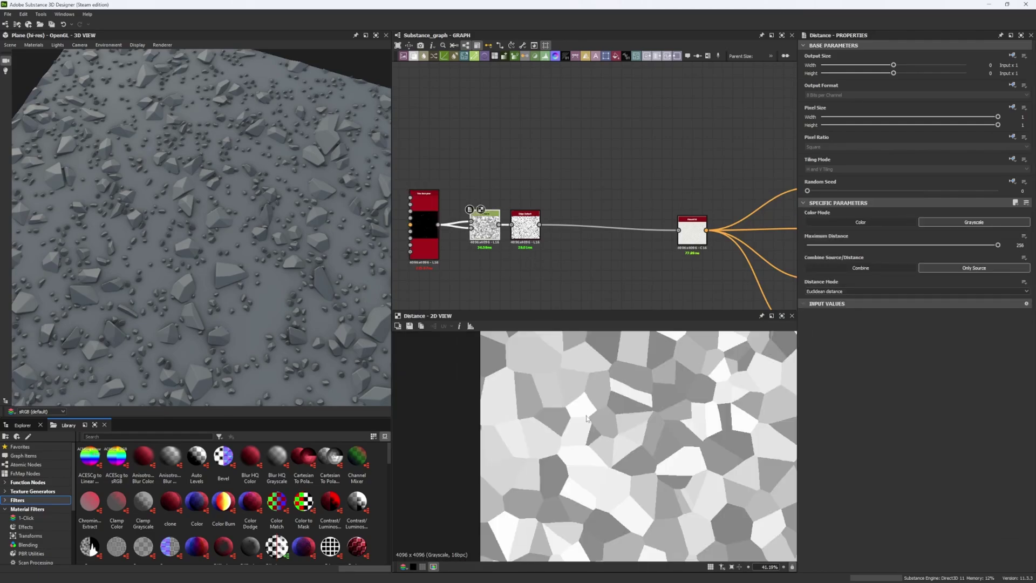
{"action": "scroll", "coordinate": [607, 354], "scroll_direction": "down", "scroll_amount": 5}
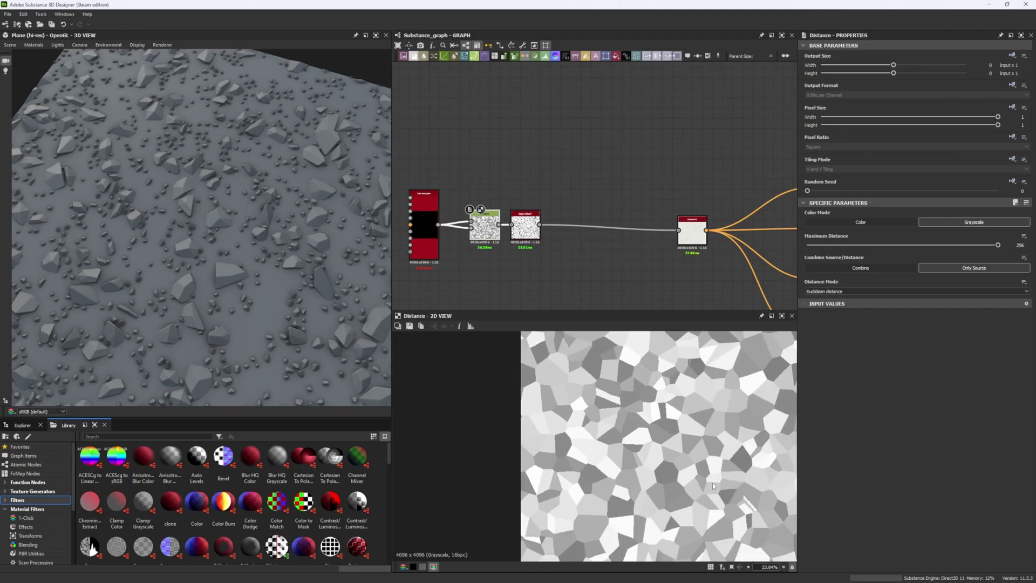
Set the Tile Sampler's scale to 0.55 and examine the cell edges in the Distance output.
{"action": "left_click", "coordinate": [425, 226]}
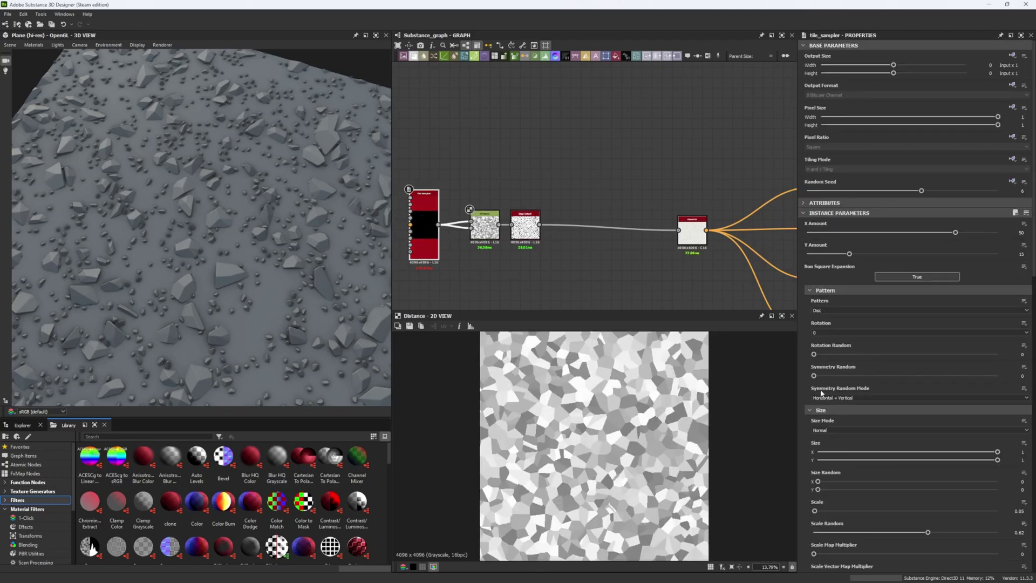
{"action": "left_click_drag", "start_coordinate": [819, 439], "coordinate": [824, 439]}
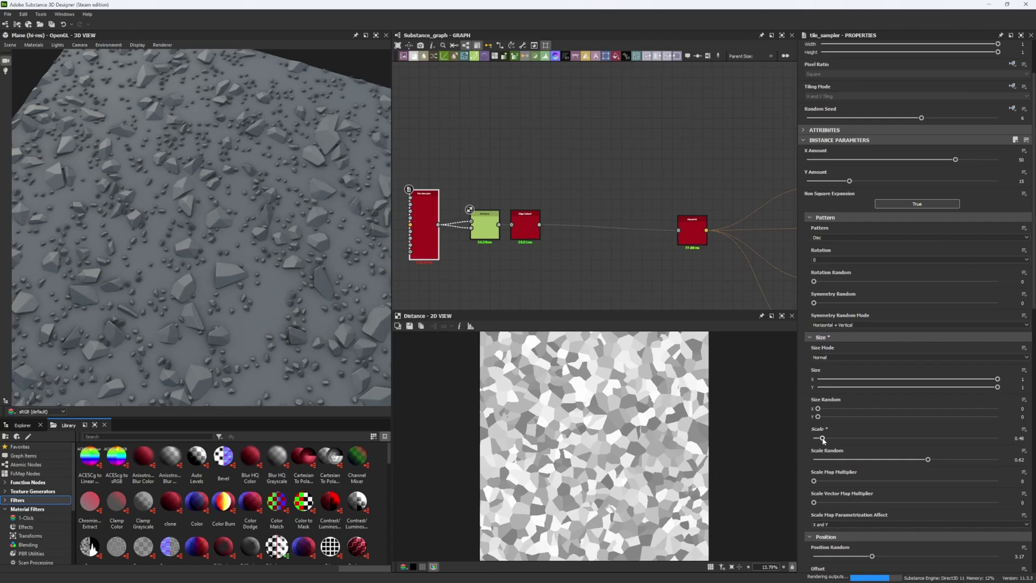
{"action": "scroll", "coordinate": [606, 445], "scroll_direction": "up", "scroll_amount": 5}
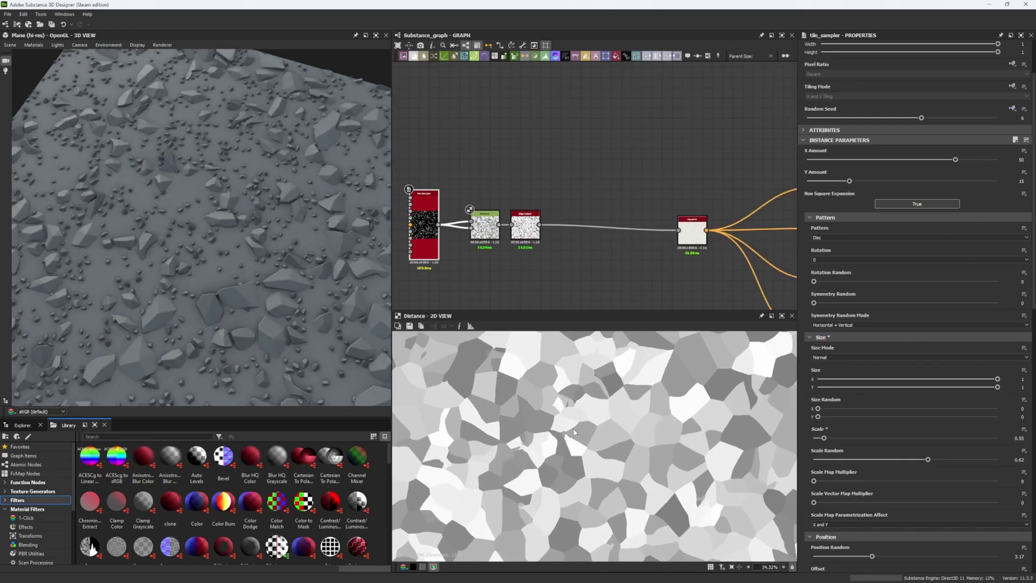
{"action": "scroll", "coordinate": [577, 445], "scroll_direction": "up", "scroll_amount": 10}
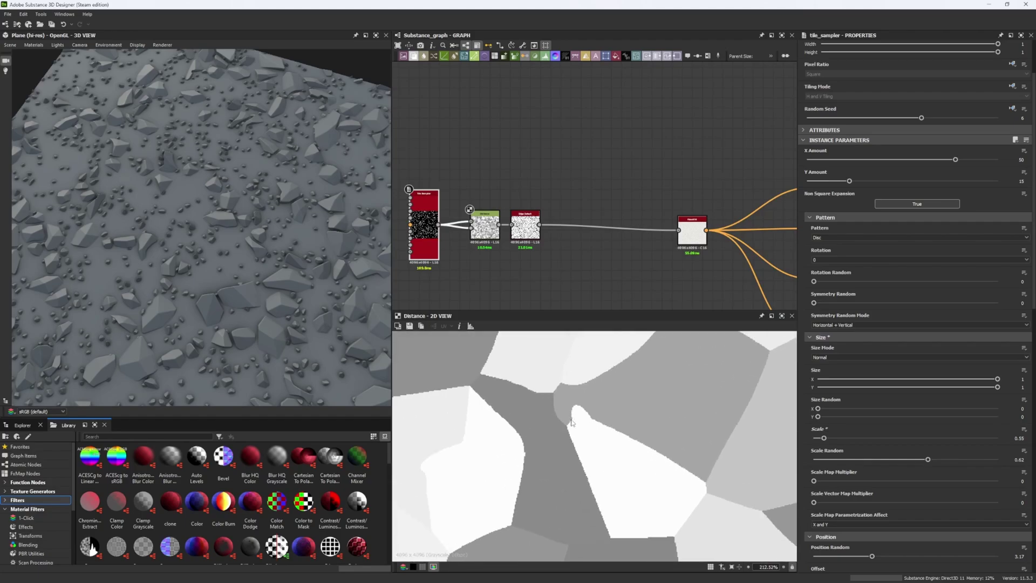
{"action": "scroll", "coordinate": [587, 418], "scroll_direction": "up", "scroll_amount": 3}
{"action": "scroll", "coordinate": [548, 441], "scroll_direction": "down", "scroll_amount": 2}
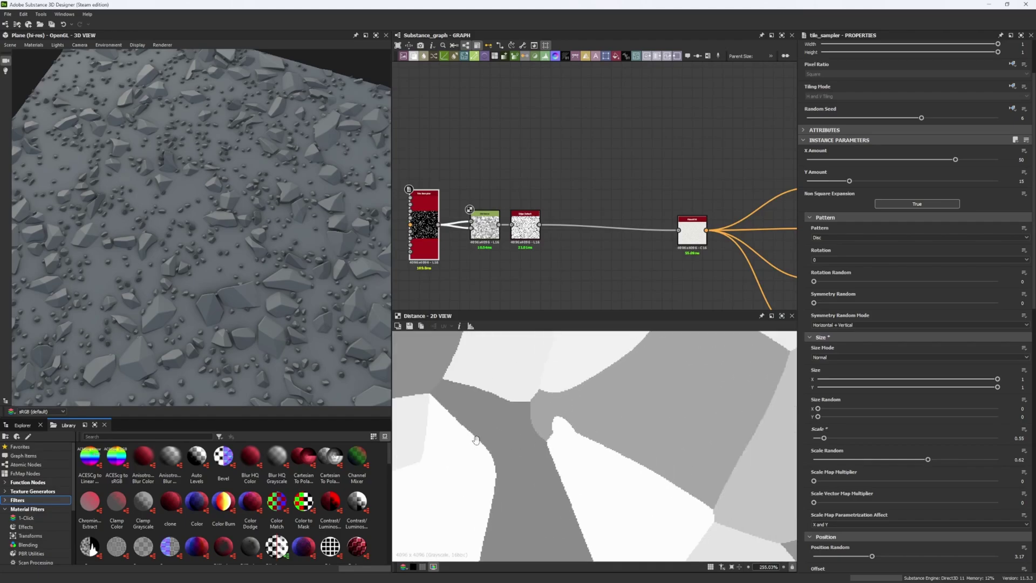
{"action": "middle_click_drag", "start_coordinate": [473, 437], "coordinate": [704, 409]}
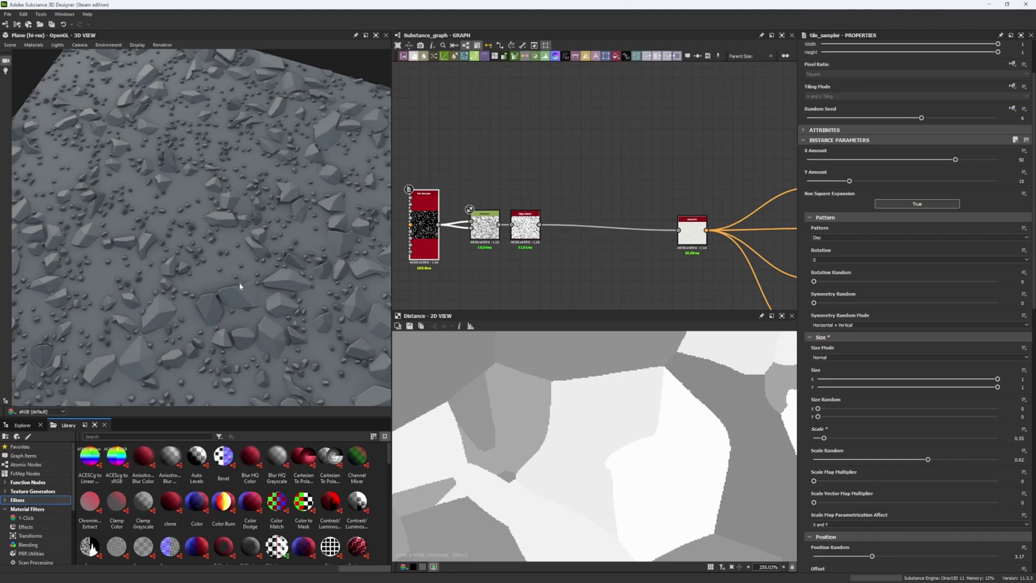
Inspect the stones on the plane and raise the Tile Sampler's scale to 2.15 to compare the shapes.
{"action": "left_click_drag", "start_coordinate": [184, 264], "coordinate": [274, 364]}
{"action": "scroll", "coordinate": [239, 280], "scroll_direction": "up", "scroll_amount": 5}
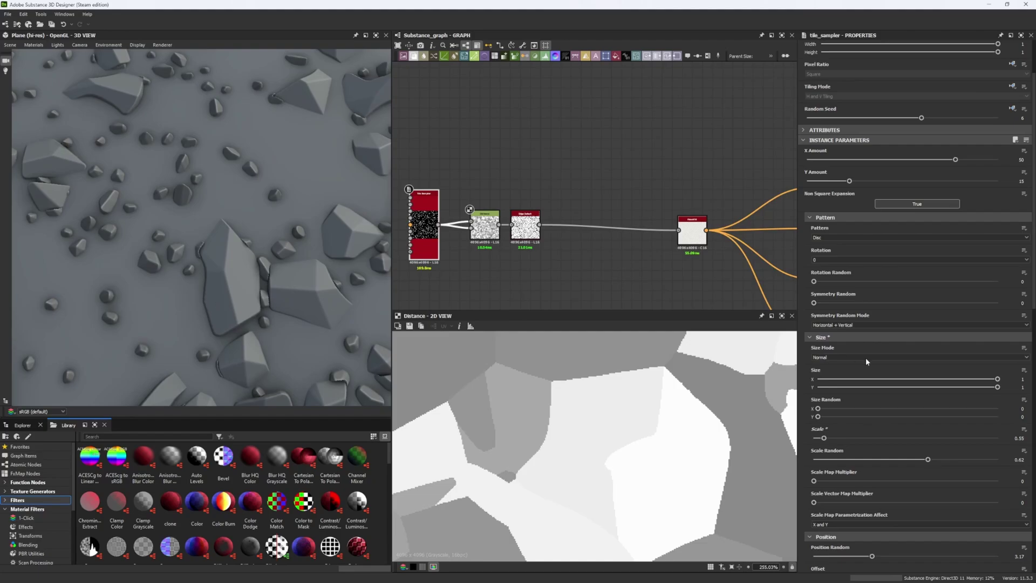
{"action": "left_click", "coordinate": [848, 438]}
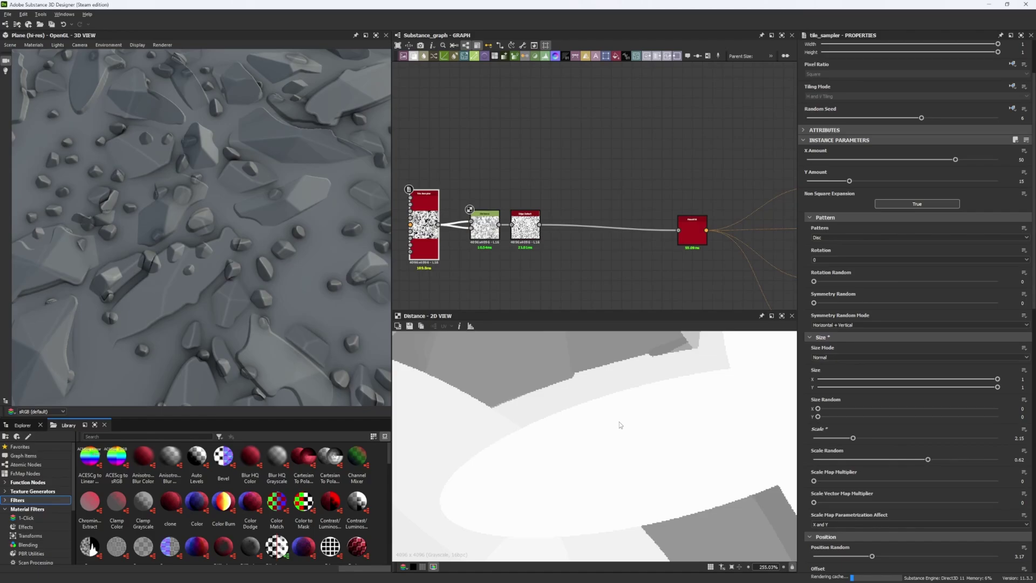
{"action": "scroll", "coordinate": [242, 297], "scroll_direction": "down", "scroll_amount": 6}
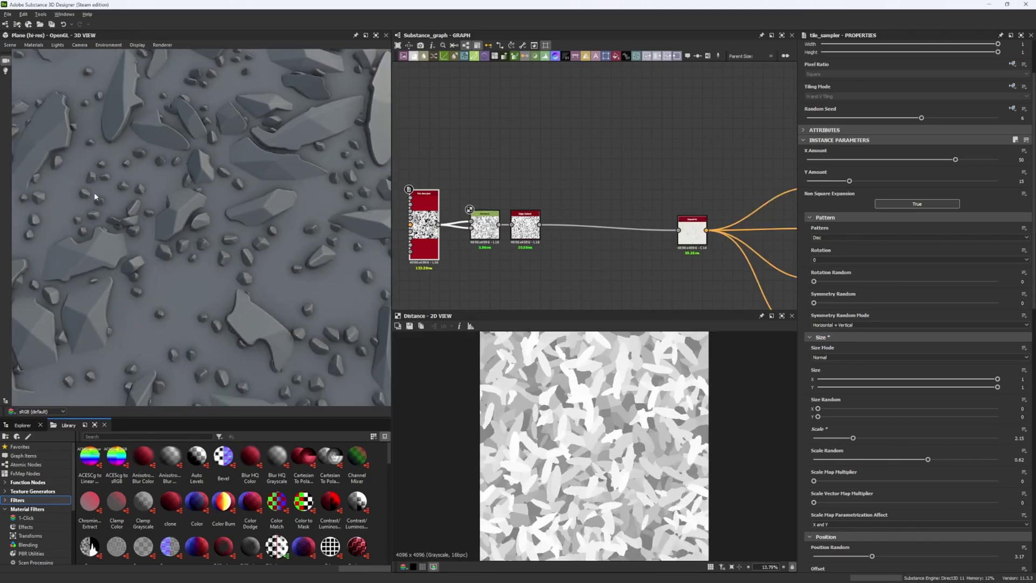
{"action": "left_click_drag", "start_coordinate": [94, 192], "coordinate": [220, 213]}
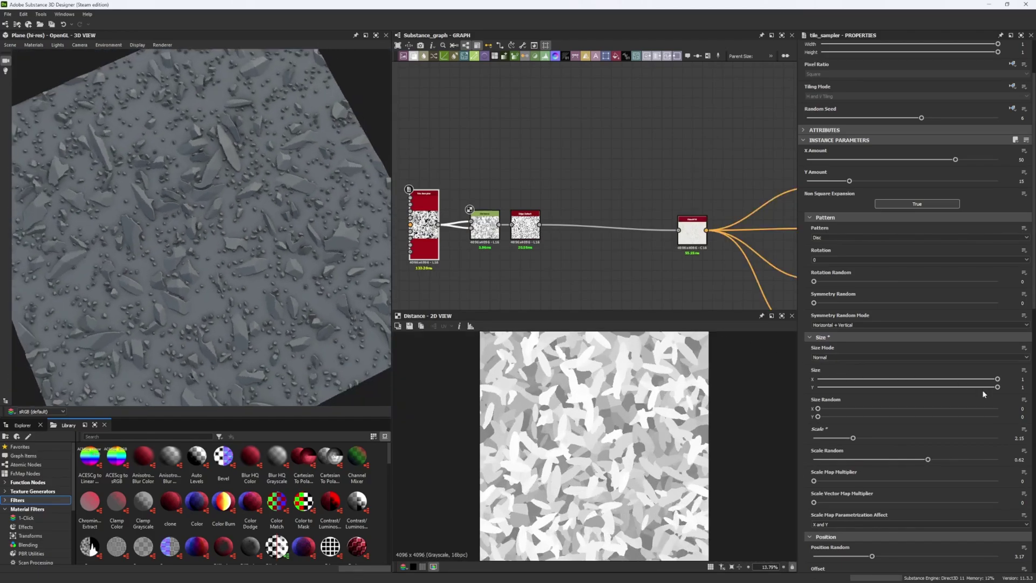
Undo the Tile Sampler's scale changes and view the stones at a low angle across the plane.
{"action": "key", "text": "ctrl+z"}
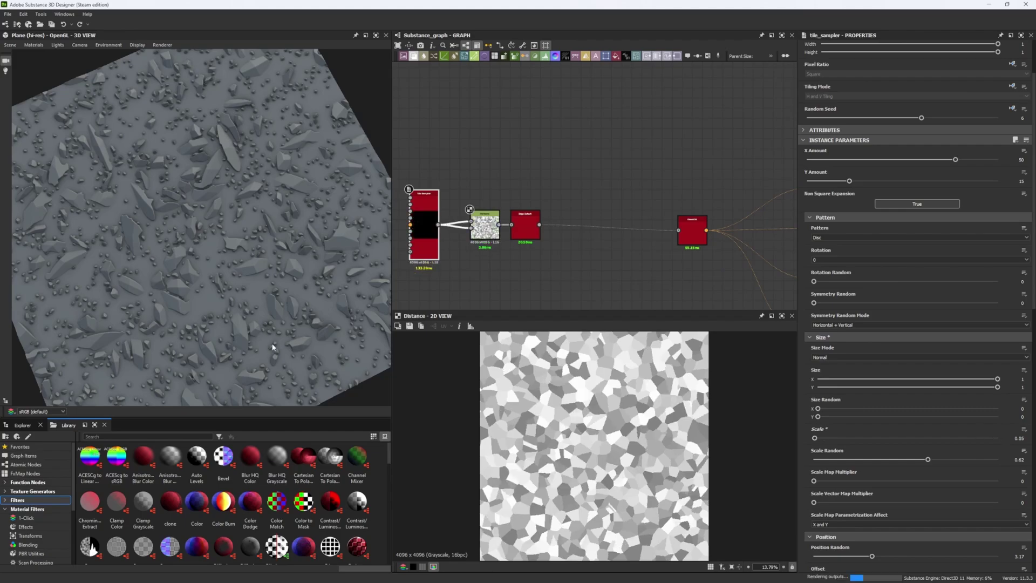
{"action": "left_click_drag", "start_coordinate": [186, 248], "coordinate": [225, 349]}
{"action": "scroll", "coordinate": [225, 348], "scroll_direction": "up", "scroll_amount": 4}
{"action": "left_click_drag", "start_coordinate": [203, 277], "coordinate": [352, 216]}
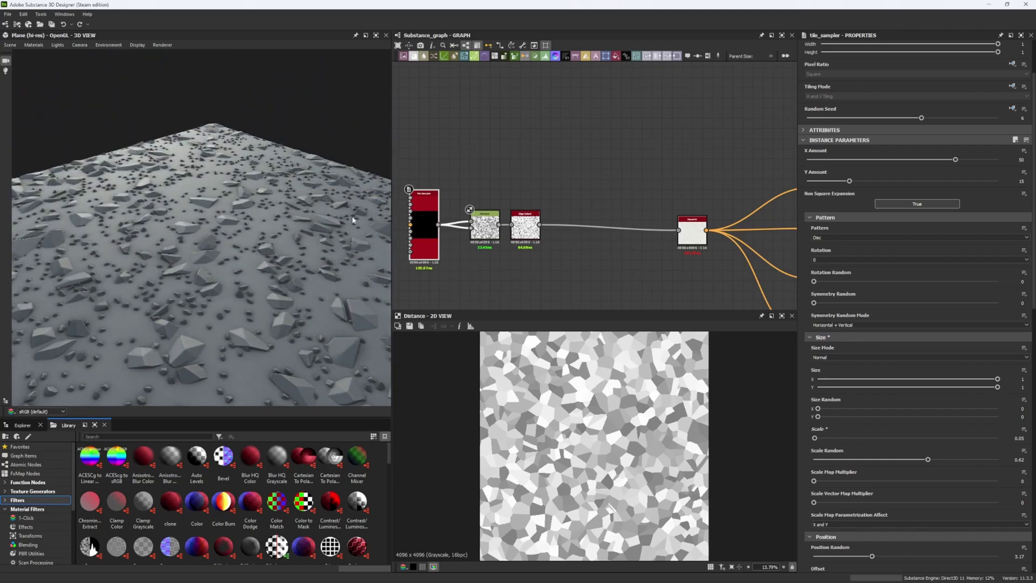
Preview the outputs of the Distance node and the Edge Detect node that follows it.
{"action": "middle_click_drag", "start_coordinate": [502, 175], "coordinate": [463, 166]}
{"action": "left_click", "coordinate": [442, 209]}
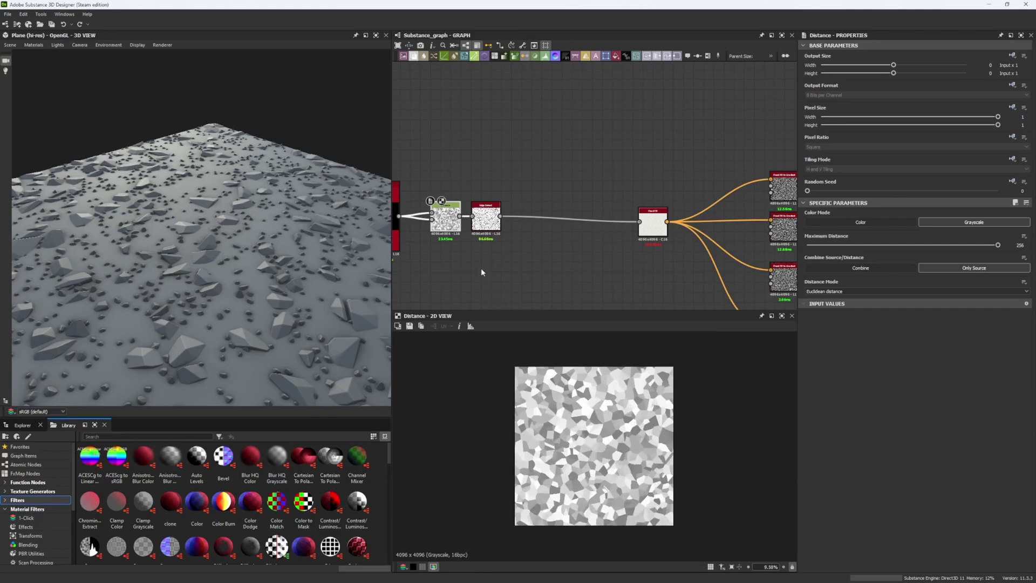
{"action": "left_click", "coordinate": [485, 219]}
{"action": "scroll", "coordinate": [485, 226], "scroll_direction": "up", "scroll_amount": 6}
{"action": "scroll", "coordinate": [486, 226], "scroll_direction": "down", "scroll_amount": 7}
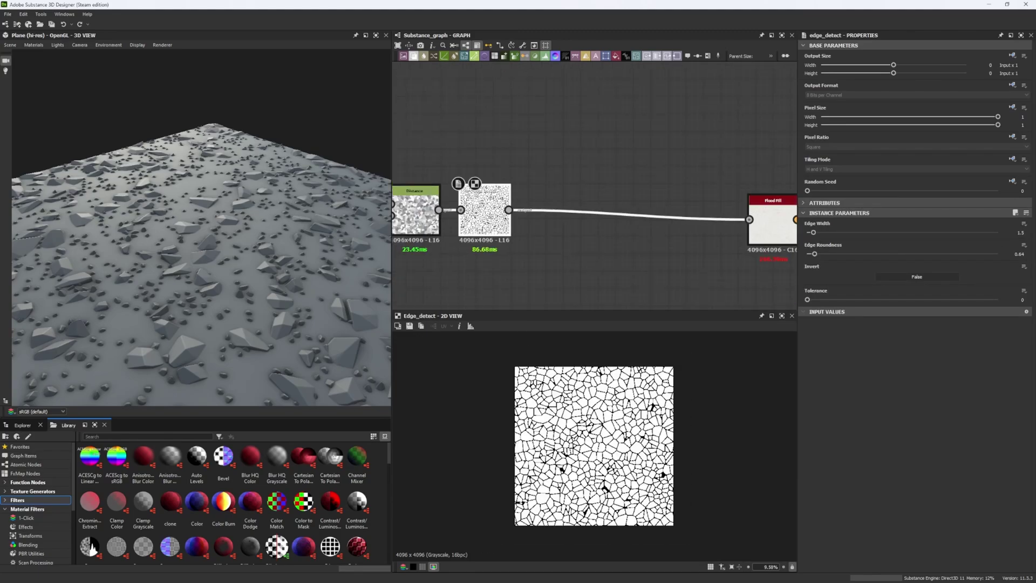
Preview the Flood Fill node and the final Min (Darken) Blend that combines the gradient branches.
{"action": "middle_click_drag", "start_coordinate": [583, 250], "coordinate": [451, 236]}
{"action": "left_click", "coordinate": [498, 218]}
{"action": "left_click", "coordinate": [498, 217]}
{"action": "middle_click_drag", "start_coordinate": [597, 244], "coordinate": [463, 190]}
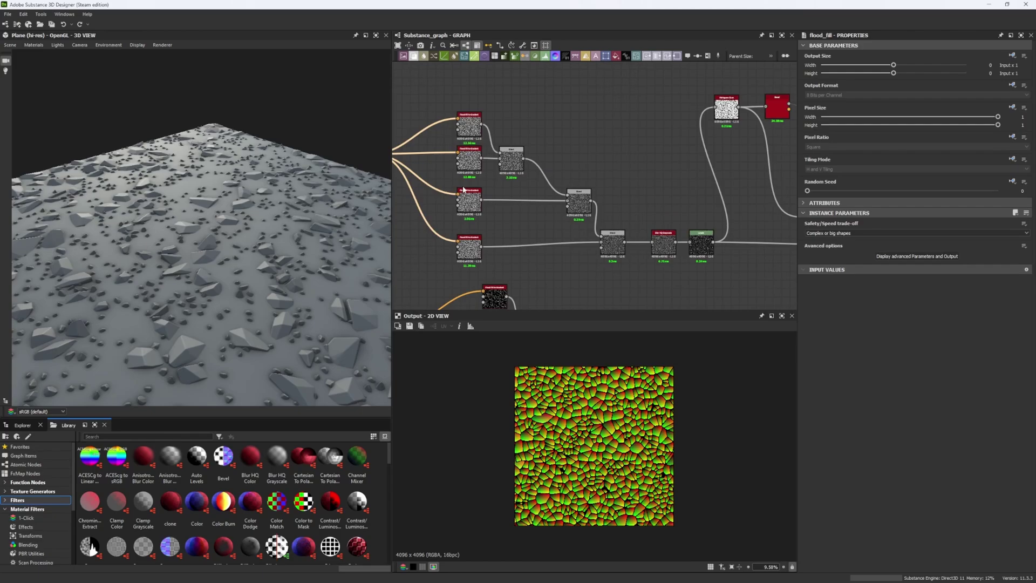
{"action": "left_click", "coordinate": [613, 246]}
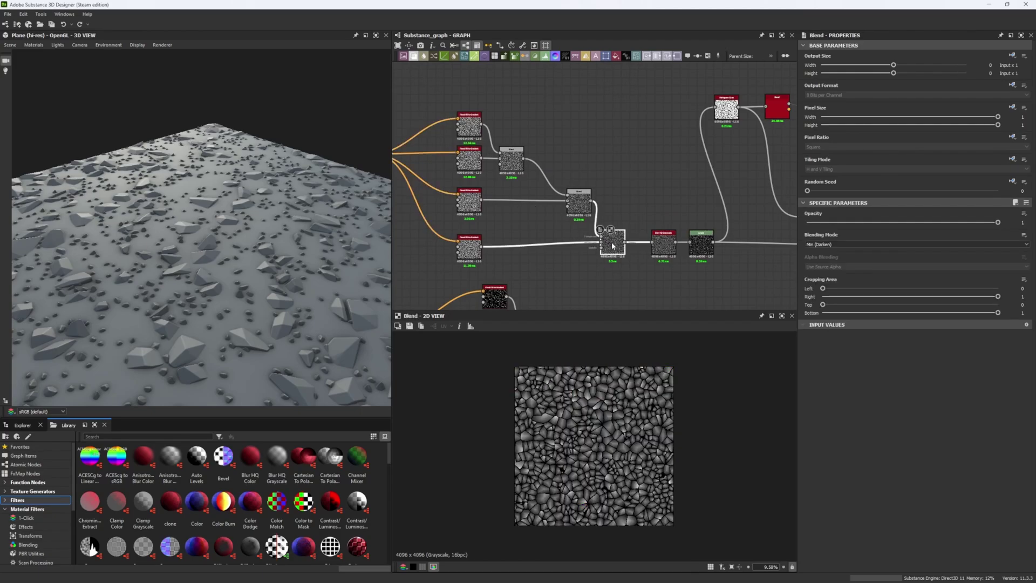
{"action": "middle_click_drag", "start_coordinate": [613, 247], "coordinate": [532, 243]}
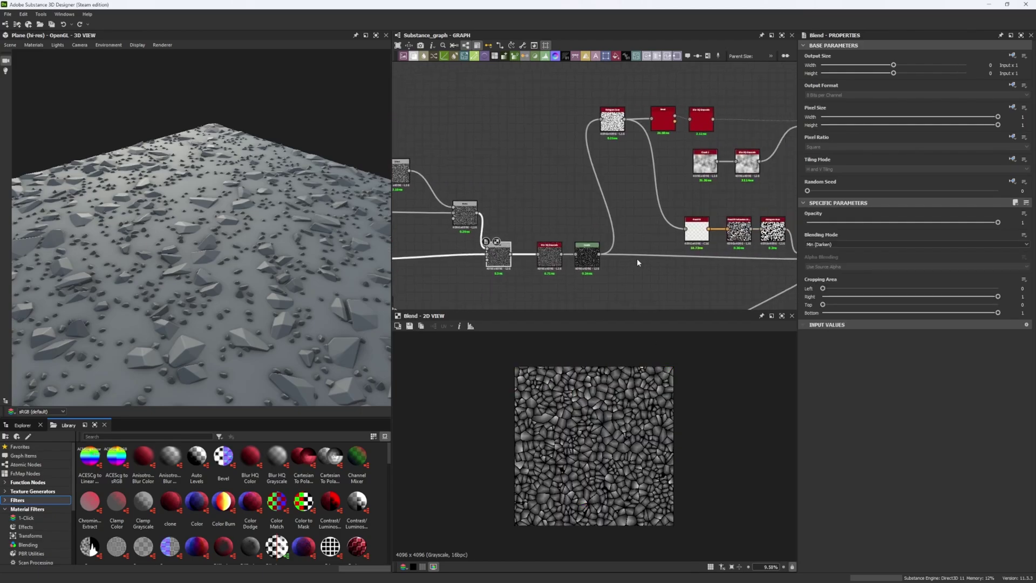
Move the Levels node's output connections to the final Min (Darken) Blend node and inspect the stones up close.
{"action": "middle_click_drag", "start_coordinate": [627, 251], "coordinate": [625, 231]}
{"action": "left_click_drag", "start_coordinate": [598, 235], "coordinate": [513, 236], "text": "shift"}
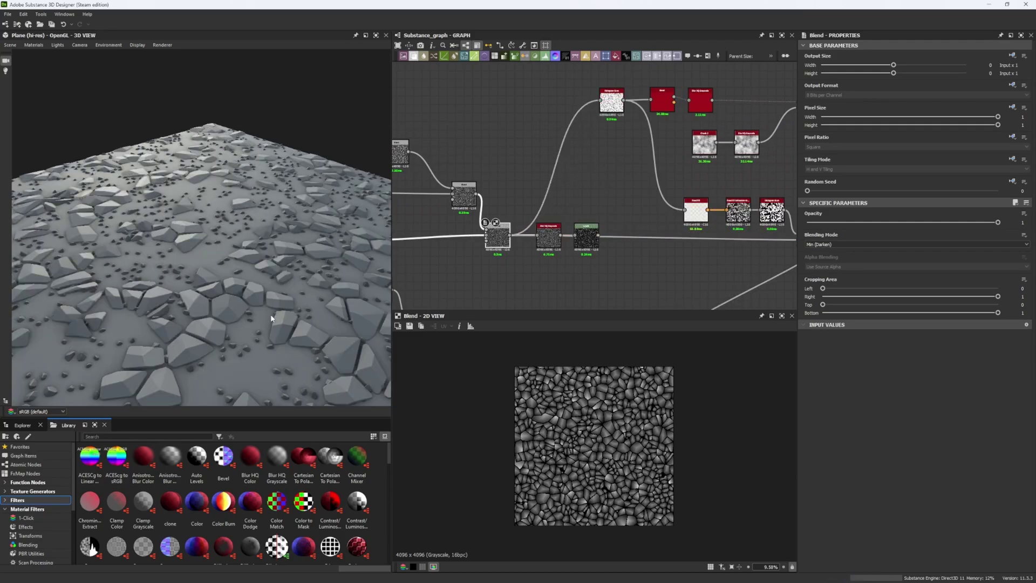
{"action": "scroll", "coordinate": [250, 311], "scroll_direction": "down", "scroll_amount": 6}
{"action": "left_click_drag", "start_coordinate": [250, 310], "coordinate": [201, 296]}
{"action": "scroll", "coordinate": [208, 328], "scroll_direction": "up", "scroll_amount": 5}
{"action": "scroll", "coordinate": [231, 304], "scroll_direction": "up", "scroll_amount": 3}
Set the Default material's height scale to about 1.93 and inspect the stones up close.
{"action": "left_click", "coordinate": [35, 45]}
{"action": "mouse_move", "coordinate": [41, 54]}
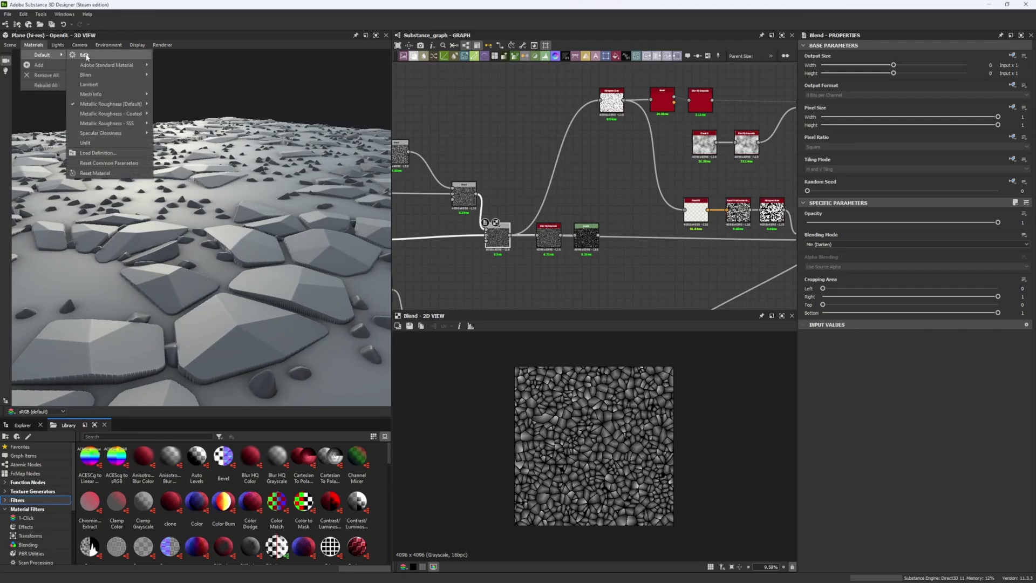
{"action": "left_click", "coordinate": [83, 54]}
{"action": "left_click_drag", "start_coordinate": [826, 191], "coordinate": [851, 191]}
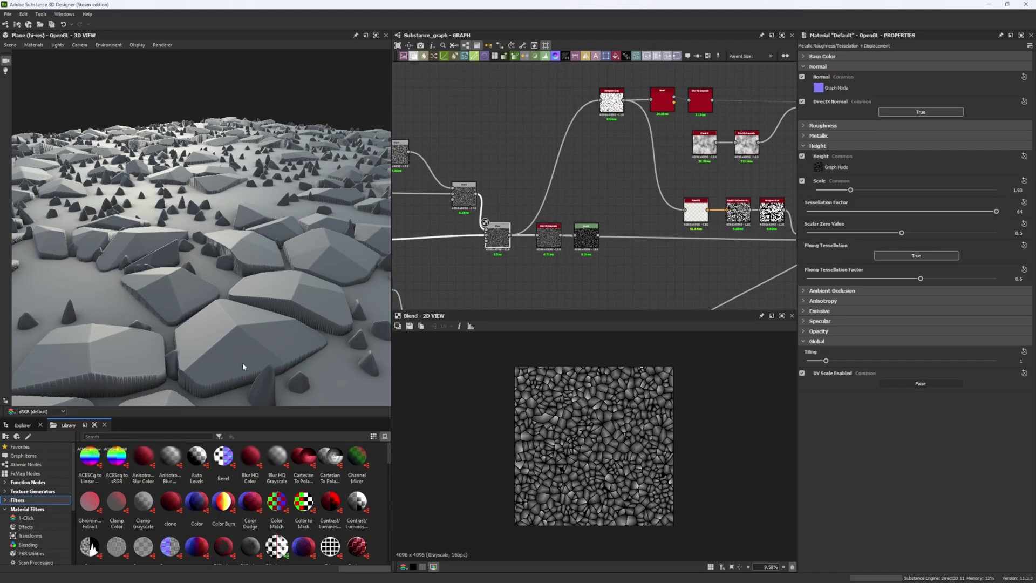
{"action": "left_click_drag", "start_coordinate": [211, 367], "coordinate": [247, 297]}
{"action": "left_click_drag", "start_coordinate": [189, 320], "coordinate": [254, 270]}
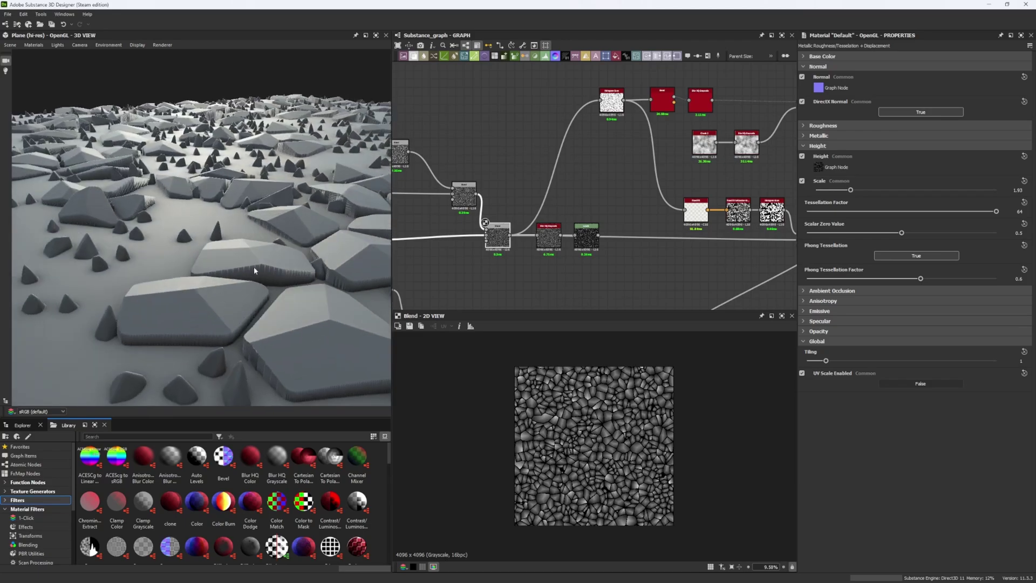
Move the output connections back to the Levels node and preview the Blur HQ Grayscale and Levels outputs.
{"action": "middle_click_drag", "start_coordinate": [529, 216], "coordinate": [475, 223]}
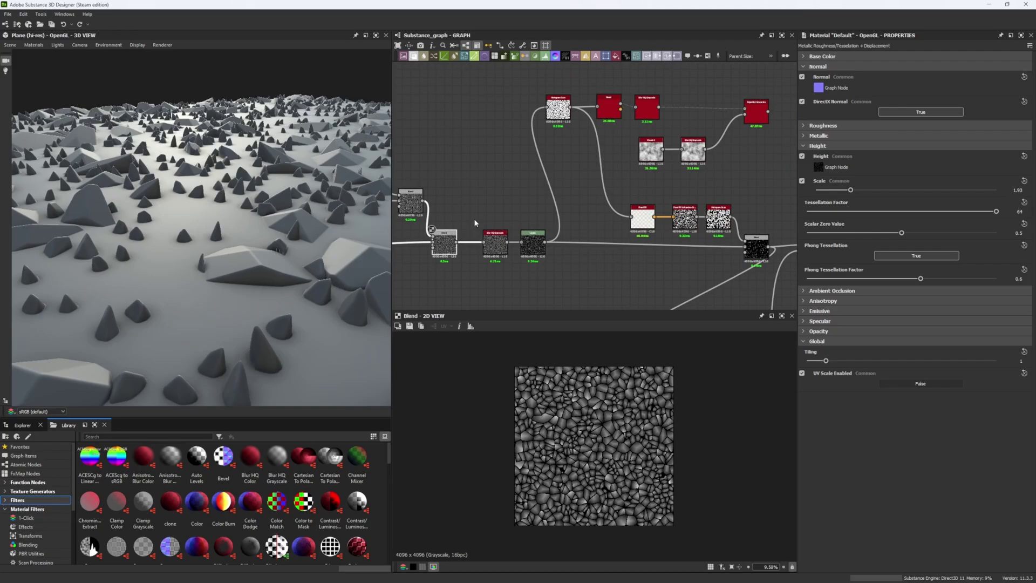
{"action": "double_click", "coordinate": [489, 251]}
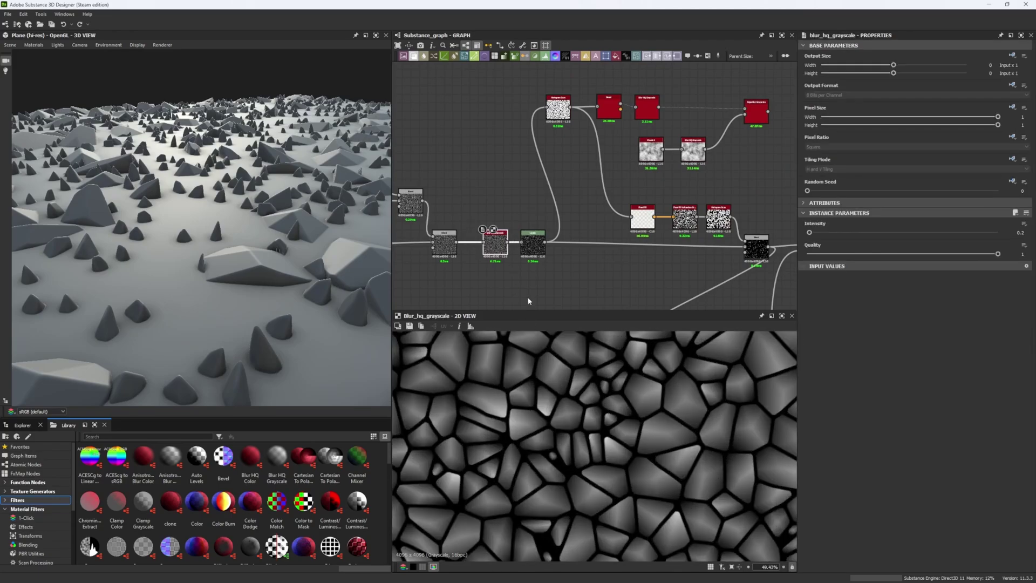
{"action": "double_click", "coordinate": [542, 251]}
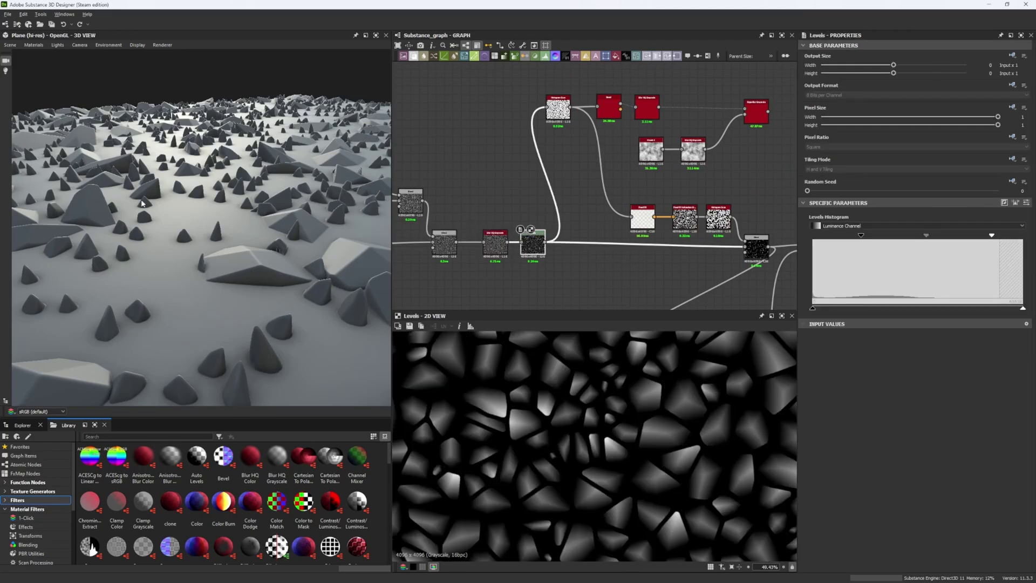
{"action": "scroll", "coordinate": [142, 203], "scroll_direction": "down", "scroll_amount": 2}
{"action": "scroll", "coordinate": [648, 442], "scroll_direction": "up", "scroll_amount": 5}
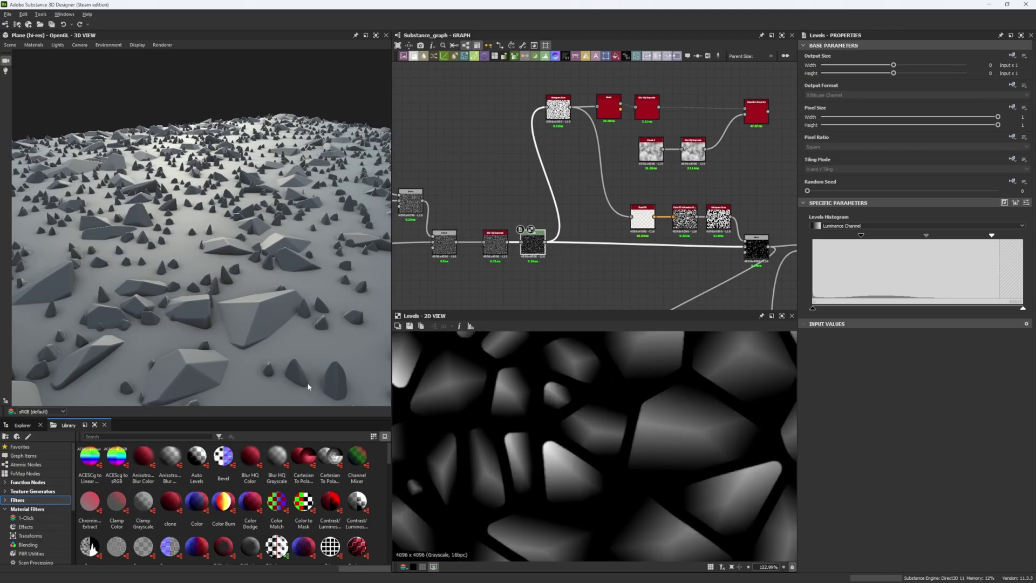
{"action": "right_click_drag", "start_coordinate": [307, 384], "coordinate": [286, 206]}
{"action": "left_click_drag", "start_coordinate": [286, 205], "coordinate": [298, 232]}
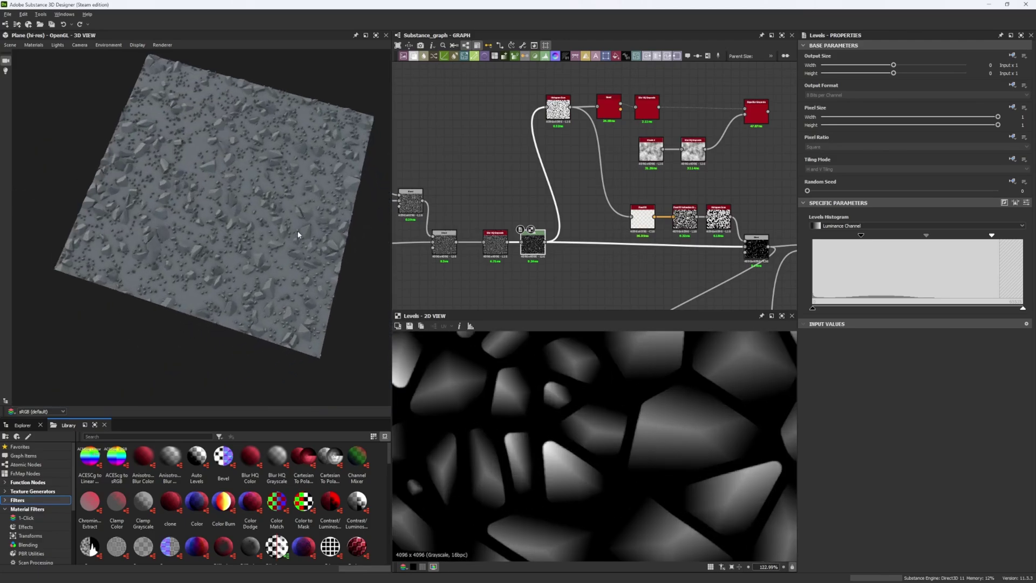
{"action": "scroll", "coordinate": [248, 268], "scroll_direction": "up", "scroll_amount": 6}
Preview the Subtract Blend node and the Histogram Scan mask that feeds it.
{"action": "middle_click_drag", "start_coordinate": [590, 222], "coordinate": [440, 182]}
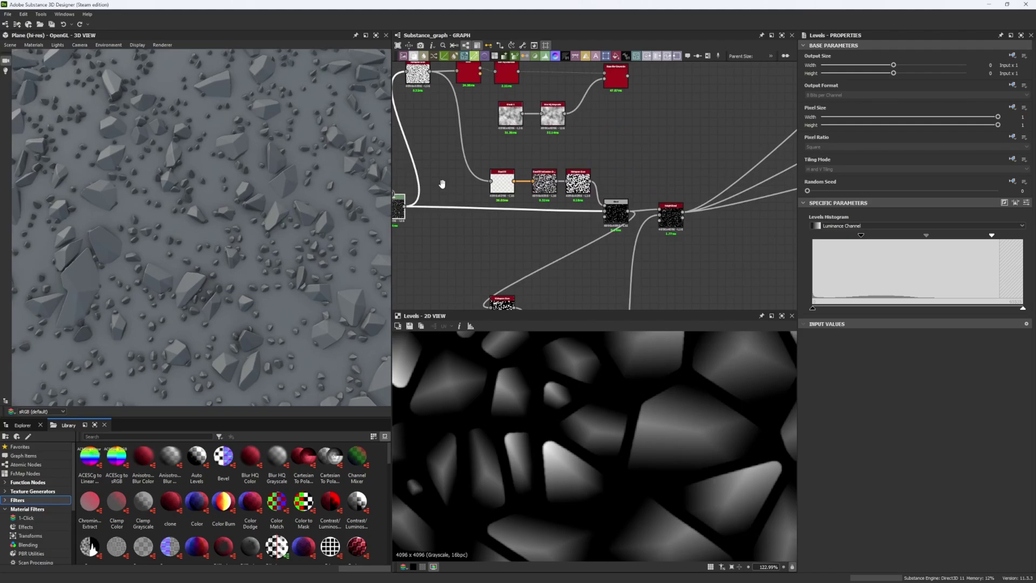
{"action": "left_click", "coordinate": [621, 213]}
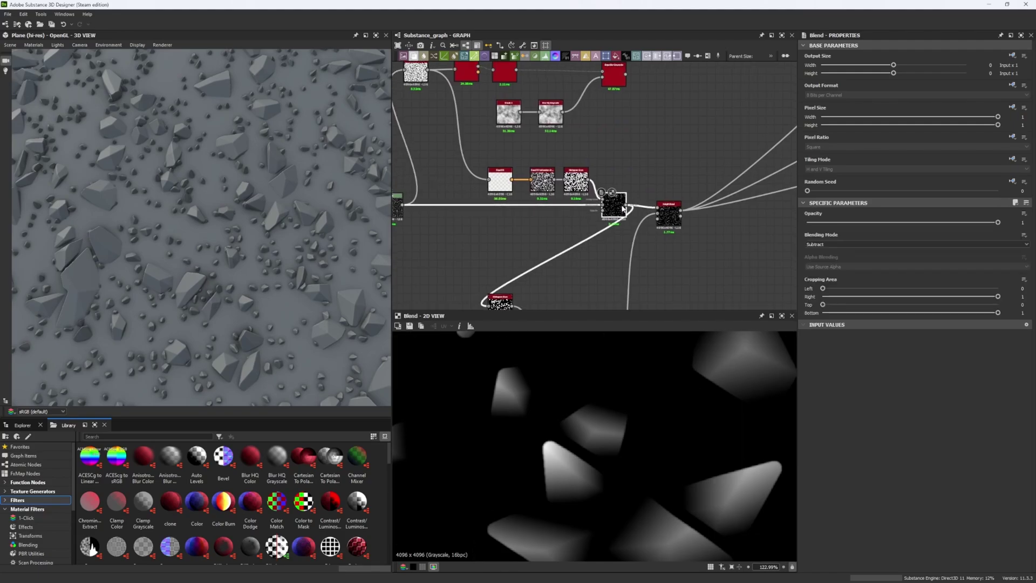
{"action": "scroll", "coordinate": [197, 223], "scroll_direction": "down", "scroll_amount": 2}
{"action": "scroll", "coordinate": [528, 388], "scroll_direction": "down", "scroll_amount": 6}
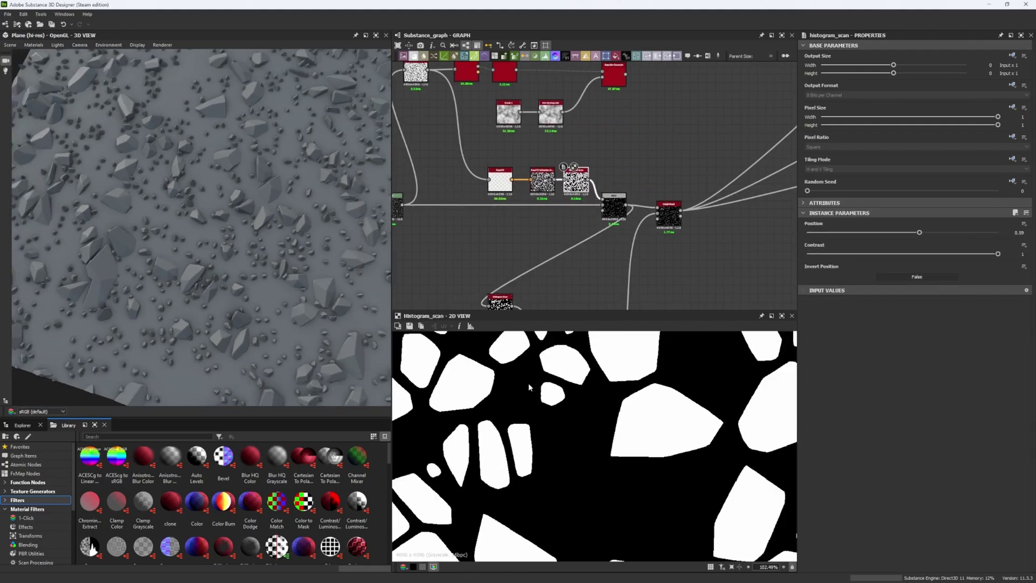
Try Histogram Scan Position values of about 0.3 and 0.84, and keep 0.66 for the stone mask.
{"action": "left_click", "coordinate": [867, 233]}
{"action": "left_click_drag", "start_coordinate": [868, 233], "coordinate": [864, 233]}
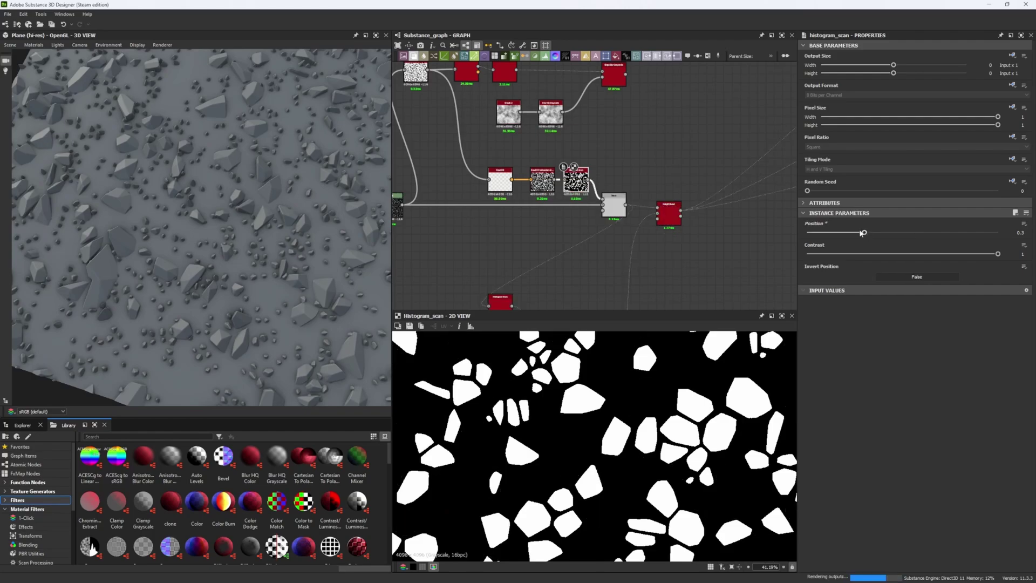
{"action": "left_click", "coordinate": [933, 231]}
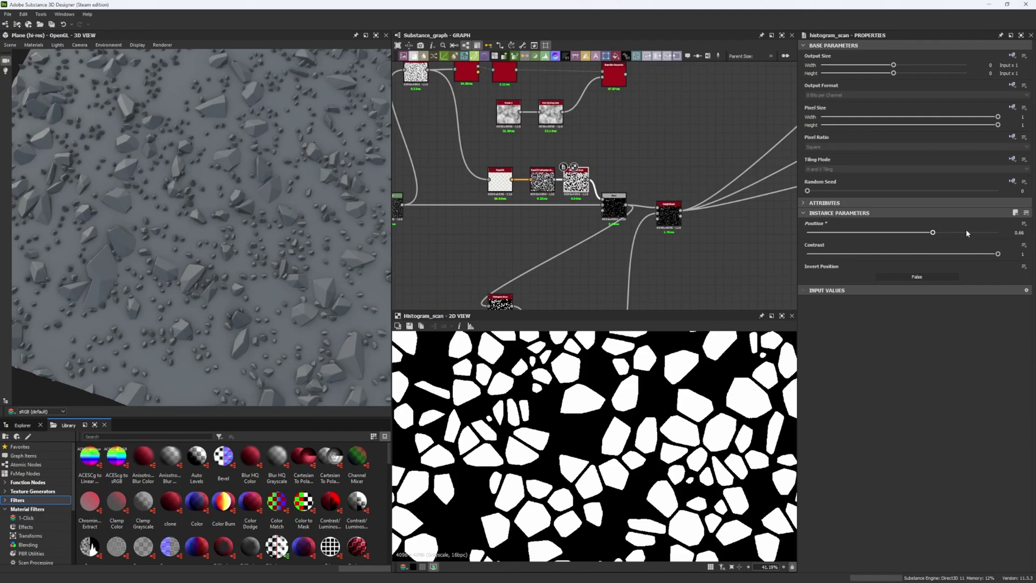
{"action": "left_click", "coordinate": [967, 232]}
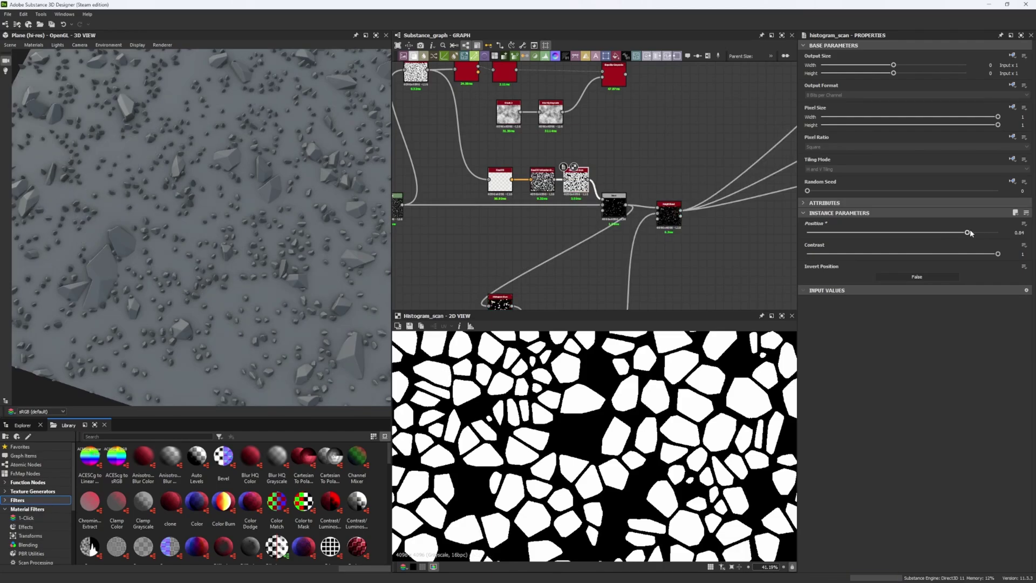
{"action": "key", "text": "ctrl+z"}
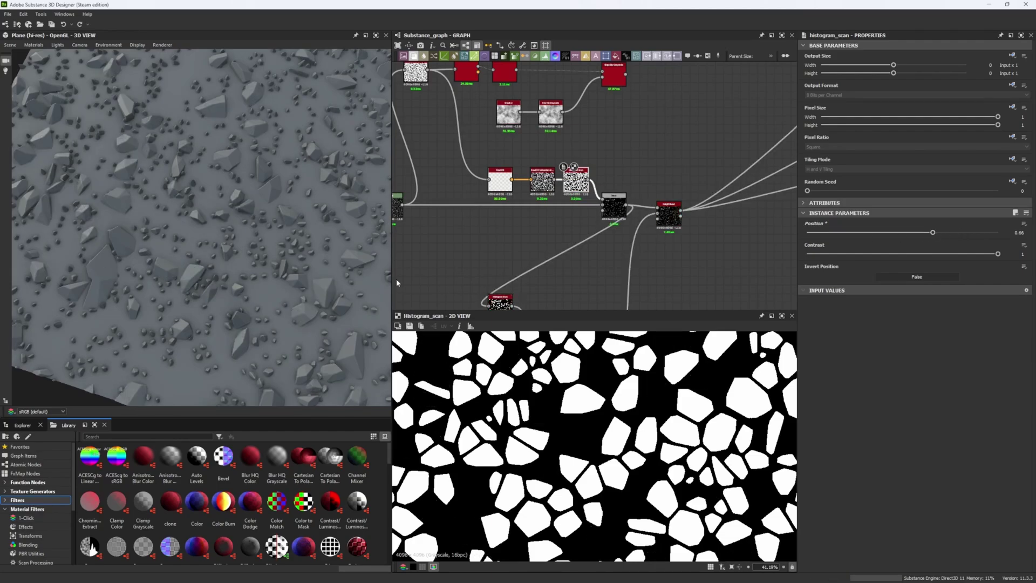
{"action": "scroll", "coordinate": [252, 258], "scroll_direction": "up", "scroll_amount": 3}
Review the large-stone node chain and preview the Tile Sampler that starts the small-stone chain below it.
{"action": "scroll", "coordinate": [570, 209], "scroll_direction": "down", "scroll_amount": 5}
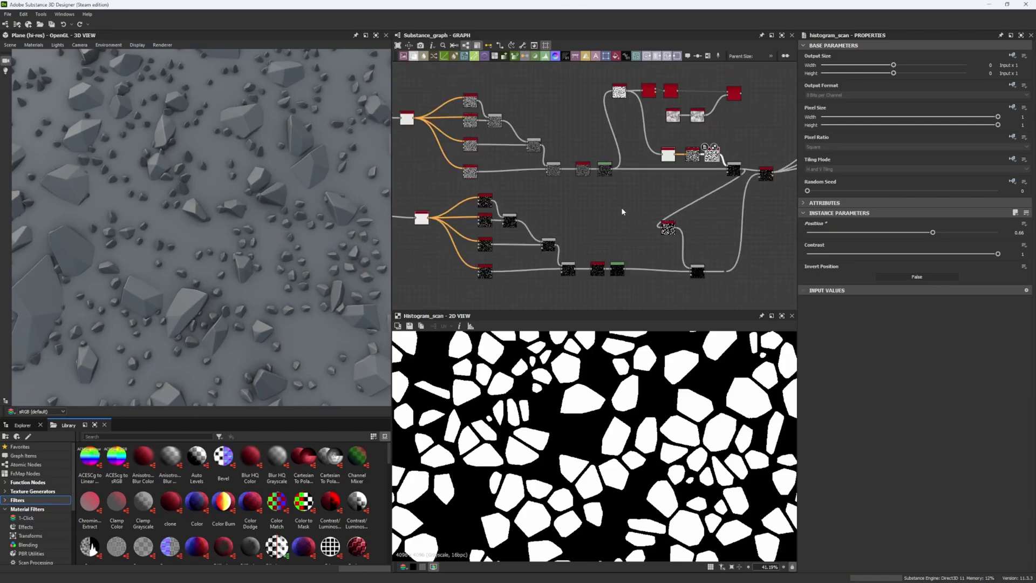
{"action": "middle_click_drag", "start_coordinate": [435, 208], "coordinate": [556, 212]}
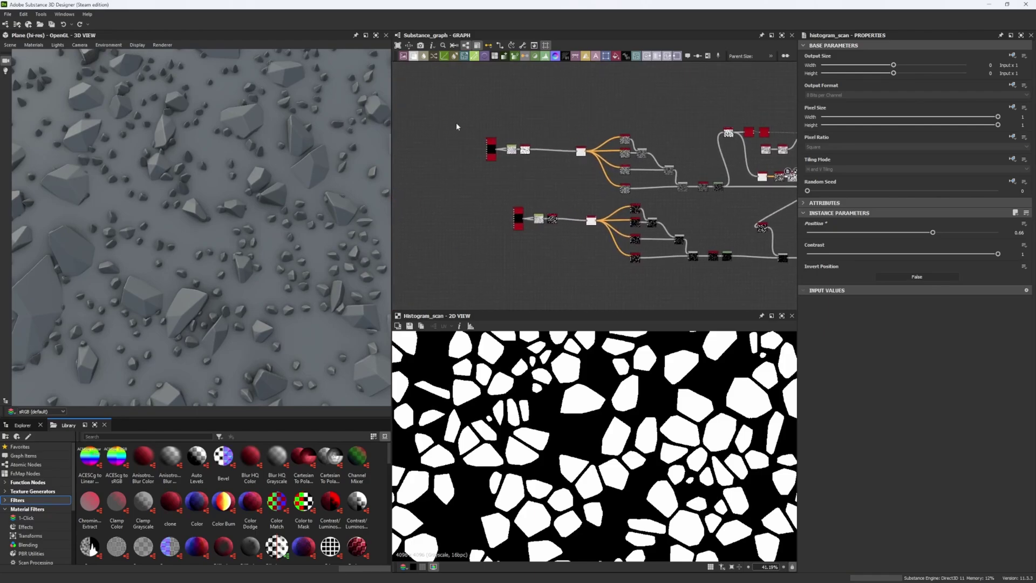
{"action": "left_click_drag", "start_coordinate": [488, 106], "coordinate": [715, 190]}
{"action": "left_click", "coordinate": [709, 202]}
{"action": "scroll", "coordinate": [577, 214], "scroll_direction": "up", "scroll_amount": 4}
{"action": "middle_click_drag", "start_coordinate": [538, 220], "coordinate": [523, 158]}
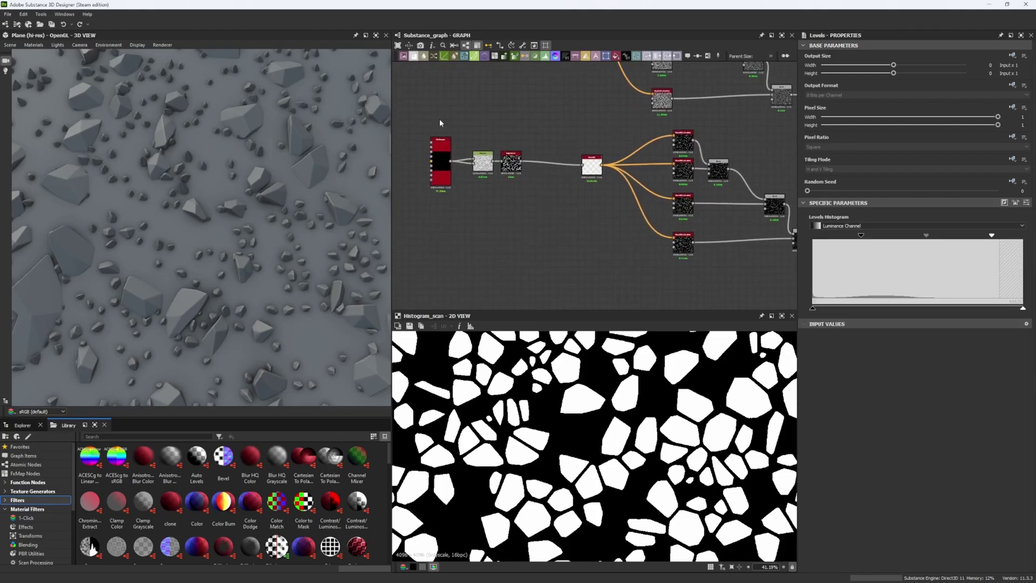
{"action": "left_click", "coordinate": [449, 144]}
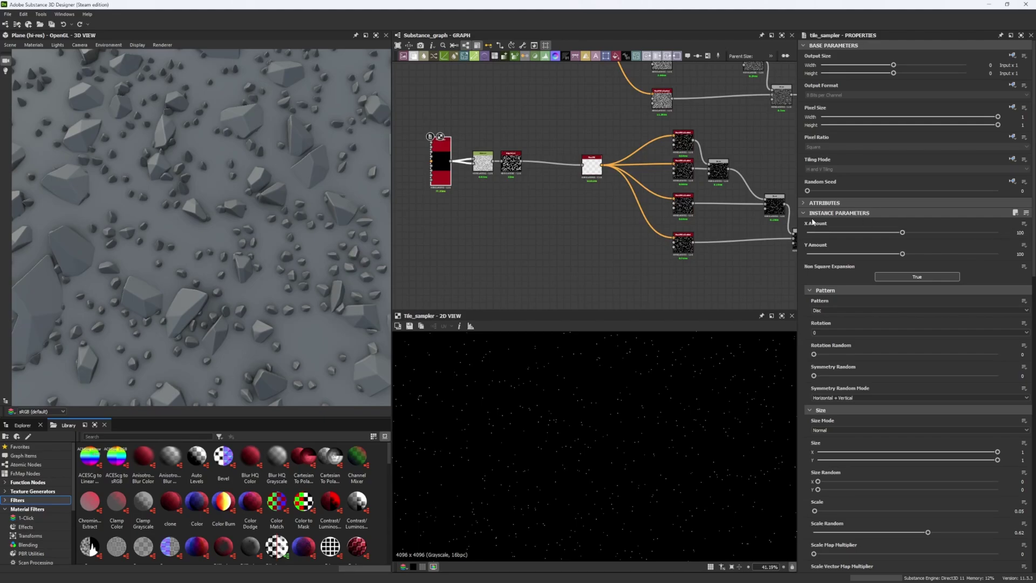
Switch the 3D preview mesh to Rounded Cylinder and inspect the stones on it.
{"action": "left_click", "coordinate": [15, 46]}
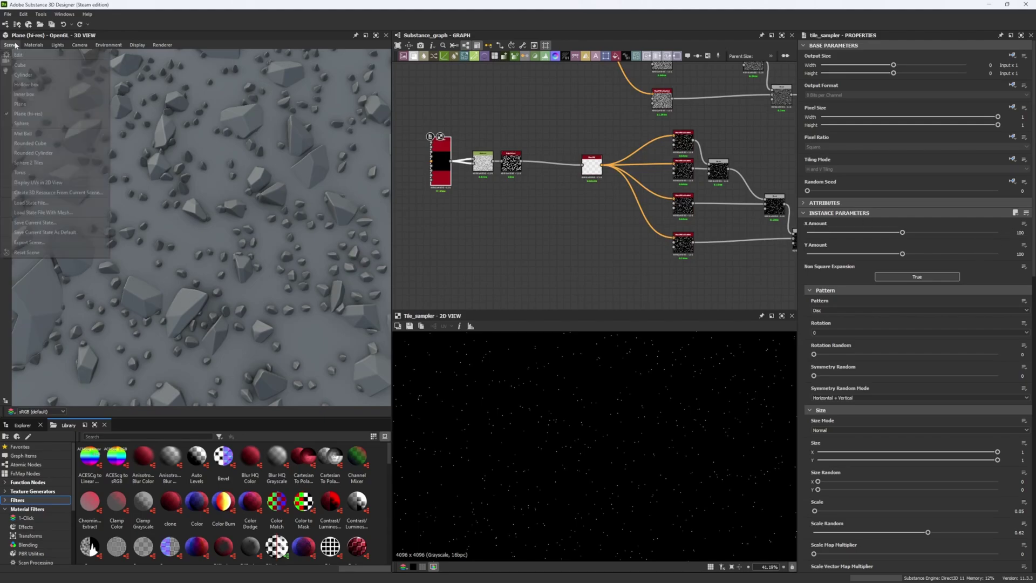
{"action": "left_click", "coordinate": [41, 151]}
{"action": "left_click_drag", "start_coordinate": [159, 291], "coordinate": [214, 230]}
{"action": "scroll", "coordinate": [239, 270], "scroll_direction": "up", "scroll_amount": 8}
{"action": "scroll", "coordinate": [224, 250], "scroll_direction": "up", "scroll_amount": 3}
{"action": "right_click_drag", "start_coordinate": [214, 230], "coordinate": [82, 23]}
Preview the Height Blend and route the small-stone Levels output straight into it, bypassing the lower Subtract Blend.
{"action": "middle_click_drag", "start_coordinate": [592, 167], "coordinate": [477, 151]}
{"action": "middle_click_drag", "start_coordinate": [718, 163], "coordinate": [478, 211]}
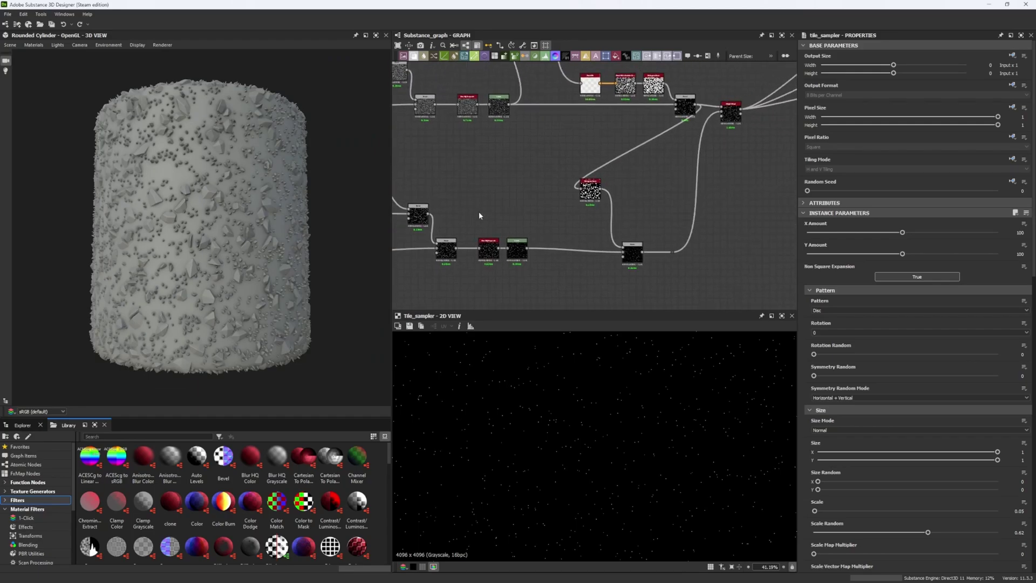
{"action": "double_click", "coordinate": [730, 114]}
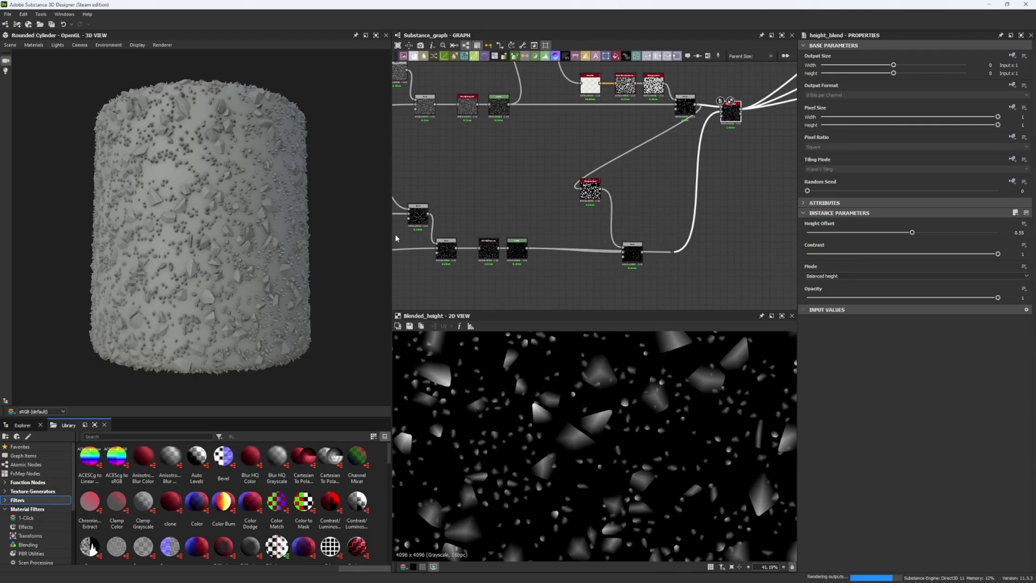
{"action": "scroll", "coordinate": [207, 218], "scroll_direction": "up", "scroll_amount": 10}
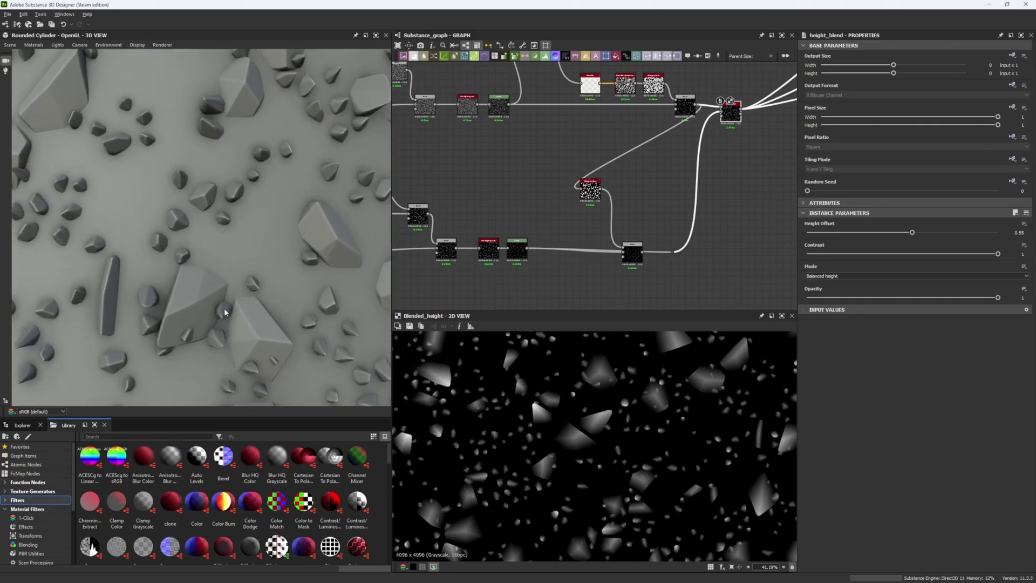
{"action": "left_click_drag", "start_coordinate": [224, 308], "coordinate": [246, 325]}
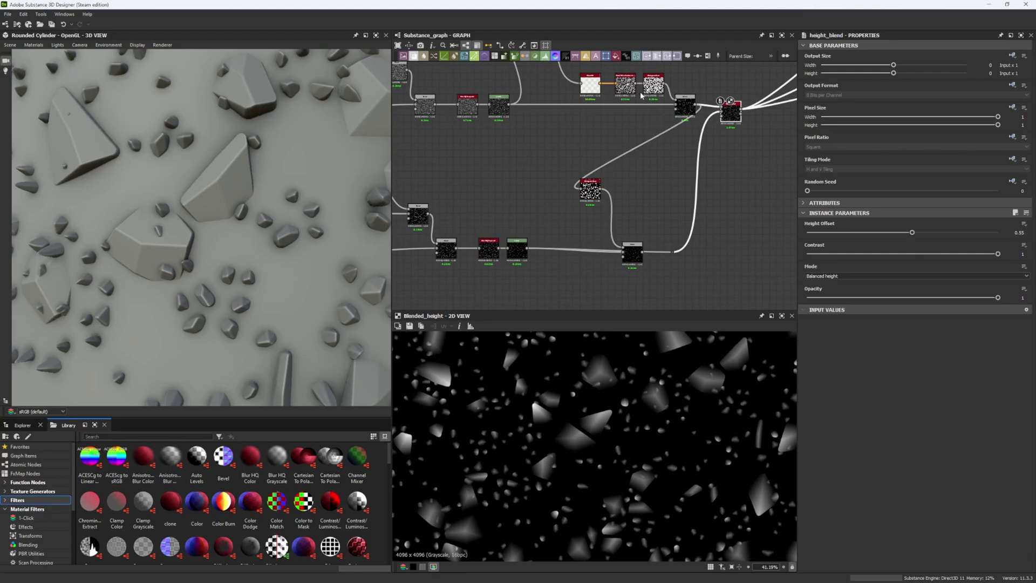
Preview the Subtract Blends, Histogram Scan mask and small-stone Levels, moving the mask closer to the upper Subtract Blend.
{"action": "left_click", "coordinate": [690, 114]}
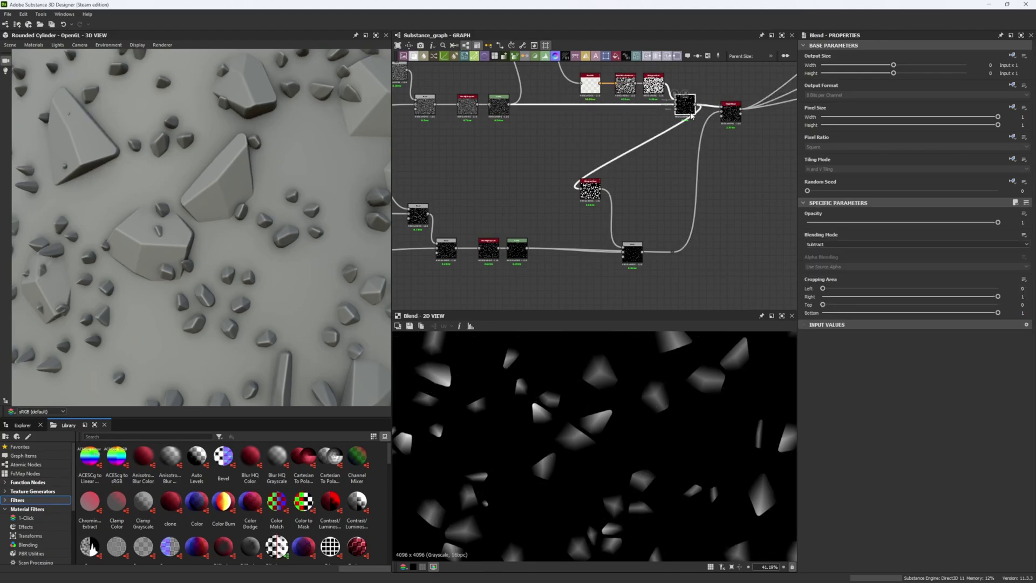
{"action": "left_click_drag", "start_coordinate": [598, 201], "coordinate": [671, 172]}
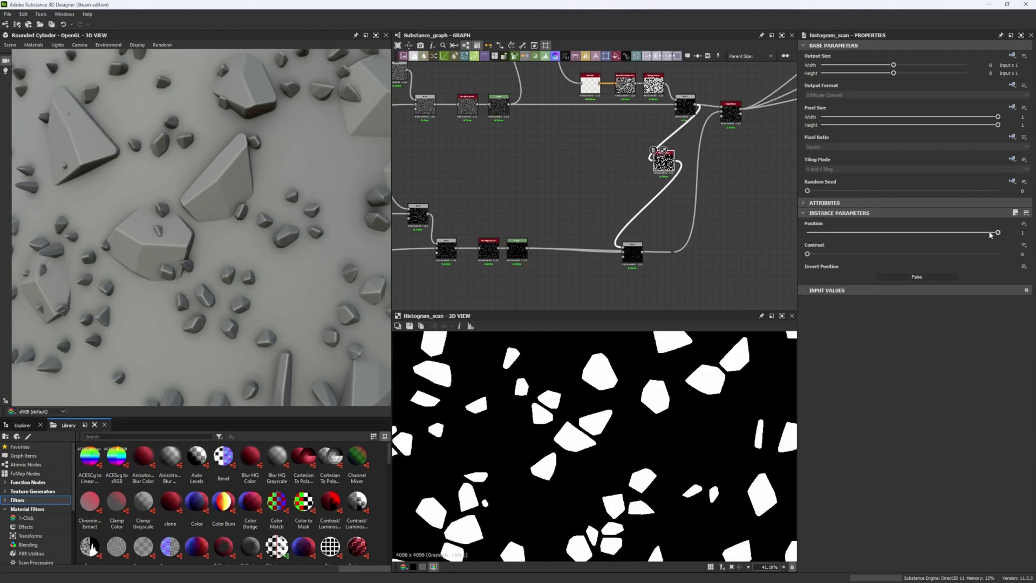
{"action": "left_click_drag", "start_coordinate": [637, 251], "coordinate": [652, 227]}
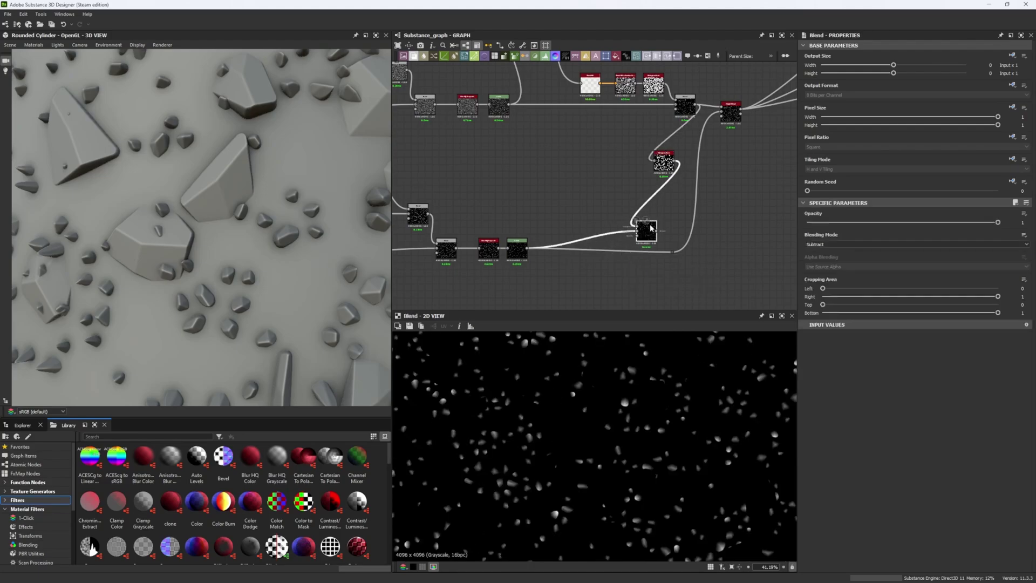
{"action": "double_click", "coordinate": [664, 165]}
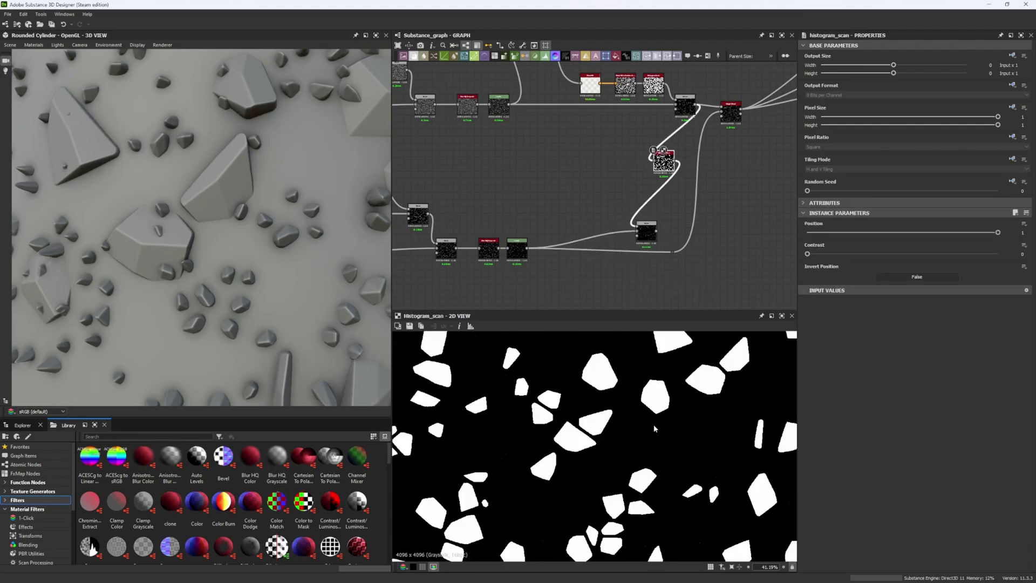
{"action": "left_click", "coordinate": [525, 245]}
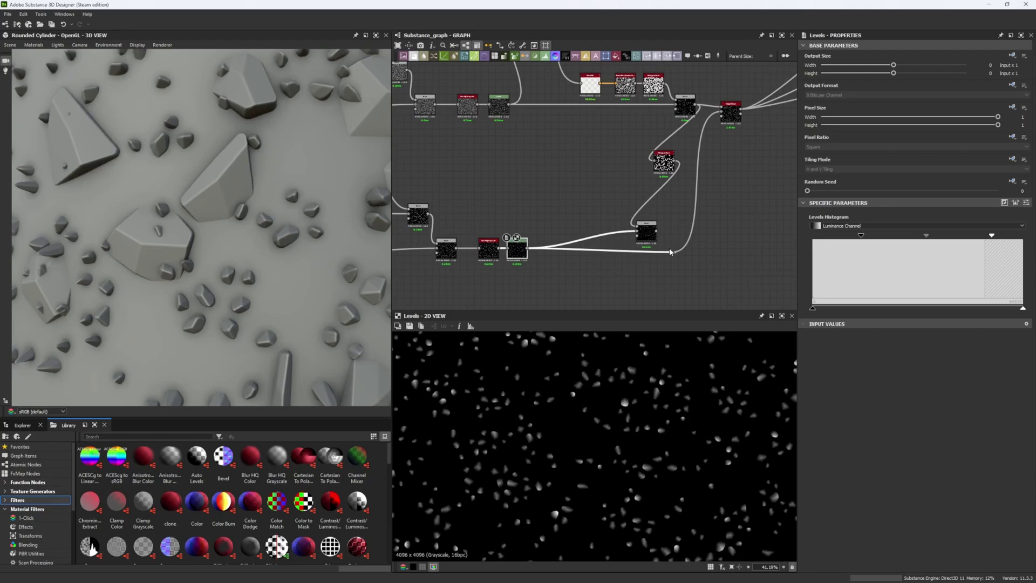
Reinsert the lower Subtract Blend between the small-stone Levels and the Height Blend, and inspect the resulting stones.
{"action": "left_click_drag", "start_coordinate": [657, 232], "coordinate": [646, 258]}
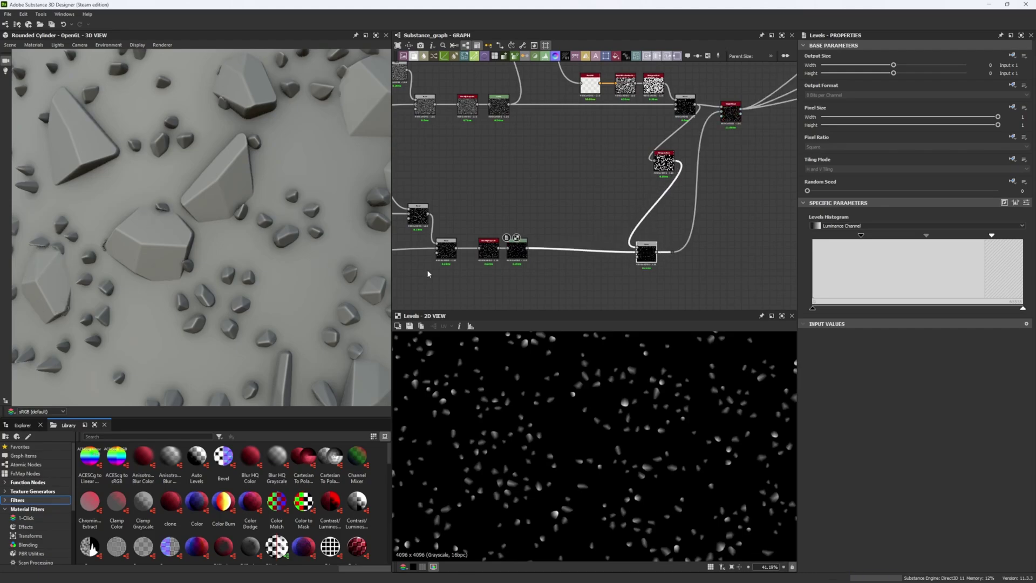
{"action": "scroll", "coordinate": [216, 243], "scroll_direction": "down", "scroll_amount": 10}
{"action": "left_click_drag", "start_coordinate": [261, 248], "coordinate": [235, 250]}
{"action": "scroll", "coordinate": [218, 228], "scroll_direction": "up", "scroll_amount": 3}
{"action": "scroll", "coordinate": [258, 222], "scroll_direction": "down", "scroll_amount": 3}
{"action": "scroll", "coordinate": [235, 250], "scroll_direction": "up", "scroll_amount": 8}
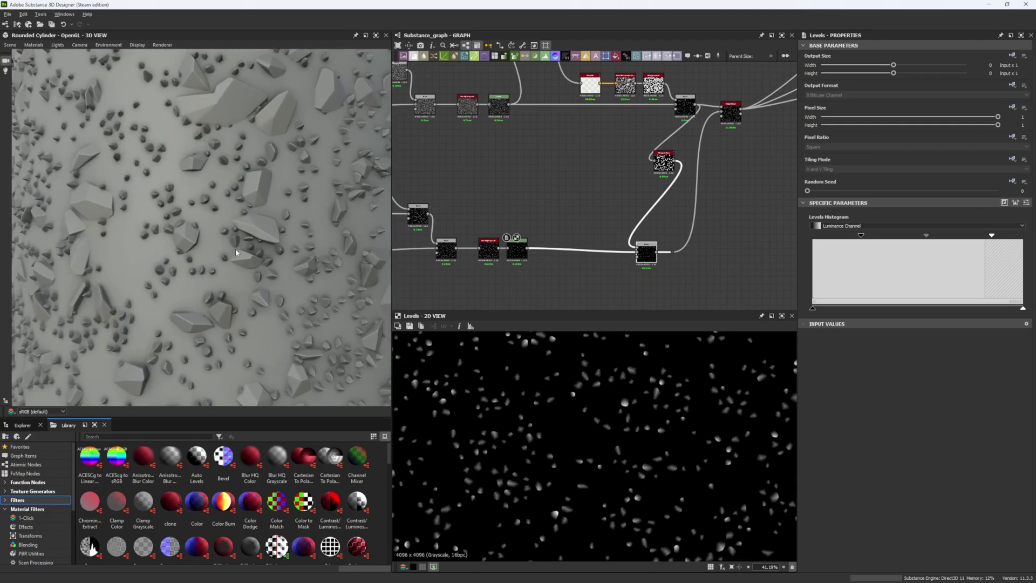
Examine the stone distribution over the whole cylinder and review both stone chains in the graph.
{"action": "middle_click_drag", "start_coordinate": [235, 250], "coordinate": [233, 275]}
{"action": "right_click_drag", "start_coordinate": [234, 276], "coordinate": [287, 352]}
{"action": "middle_click_drag", "start_coordinate": [287, 352], "coordinate": [266, 351]}
{"action": "right_click_drag", "start_coordinate": [266, 351], "coordinate": [211, 176]}
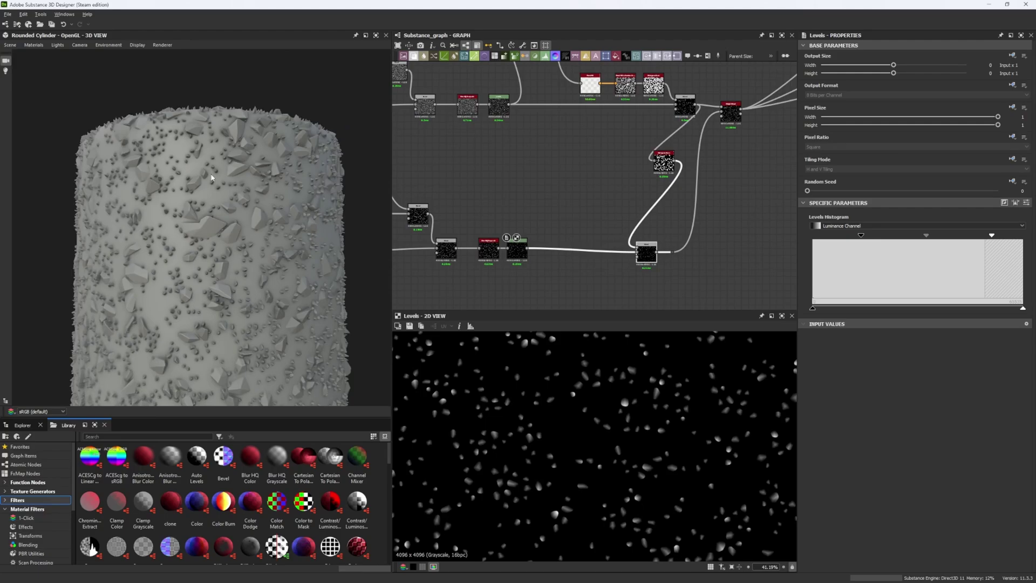
{"action": "left_click_drag", "start_coordinate": [211, 178], "coordinate": [255, 310]}
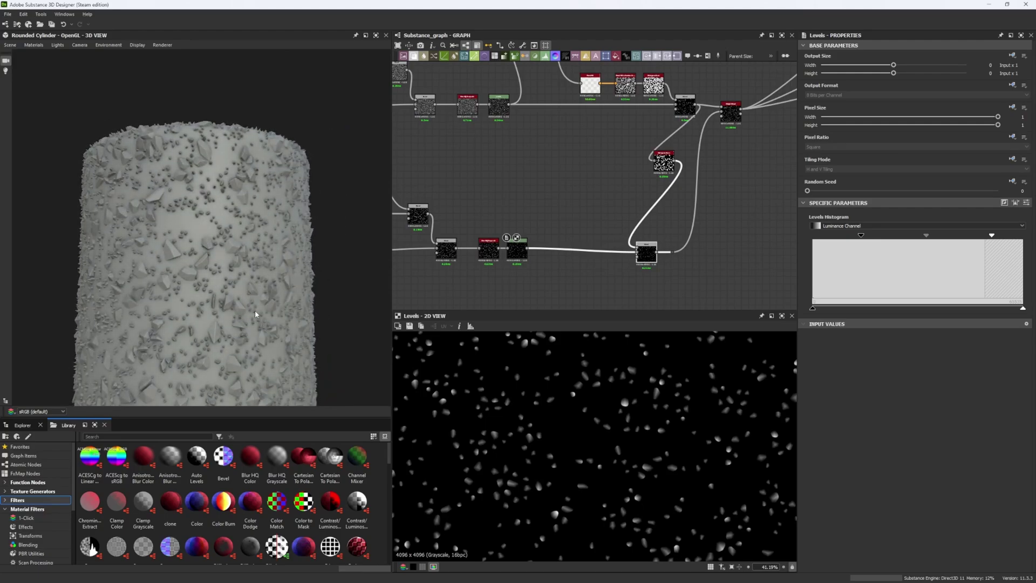
{"action": "scroll", "coordinate": [254, 312], "scroll_direction": "down", "scroll_amount": 3}
{"action": "scroll", "coordinate": [486, 186], "scroll_direction": "down", "scroll_amount": 5}
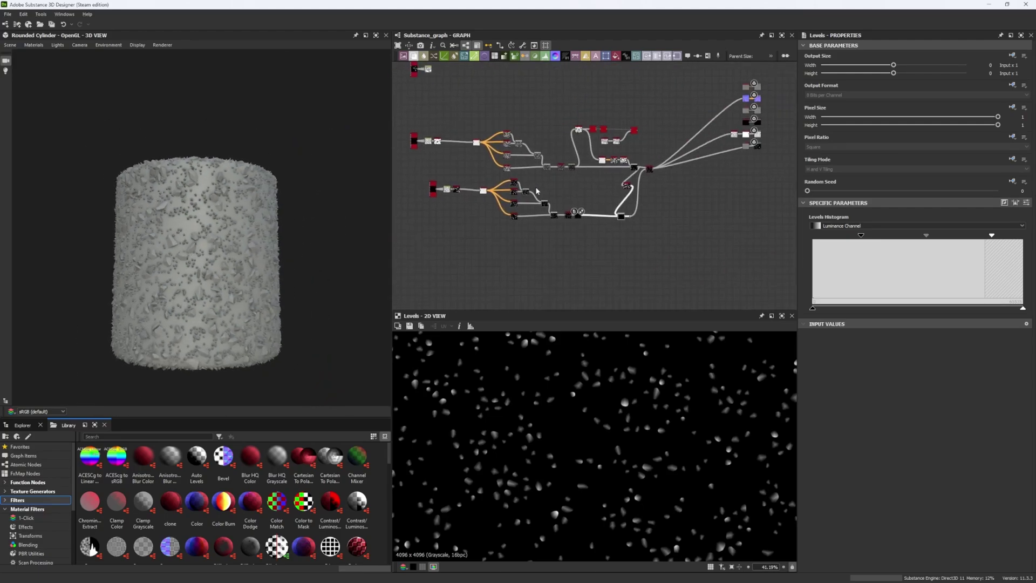
{"action": "scroll", "coordinate": [550, 183], "scroll_direction": "up", "scroll_amount": 5}
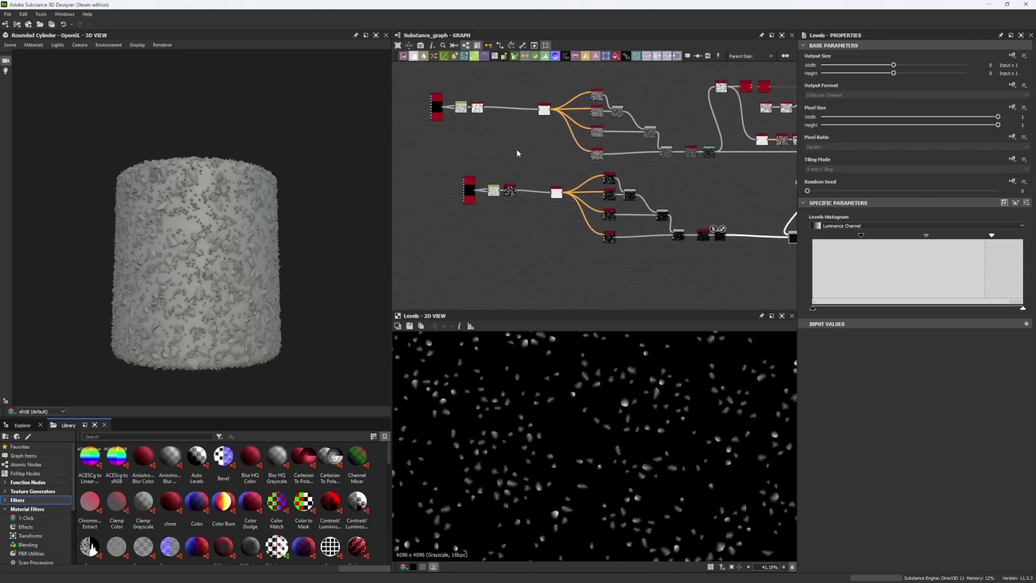
Set the large-stone Tile Sampler's random seed to 4 and inspect the new stone distribution on the cylinder.
{"action": "scroll", "coordinate": [538, 149], "scroll_direction": "up", "scroll_amount": 4}
{"action": "double_click", "coordinate": [507, 156]}
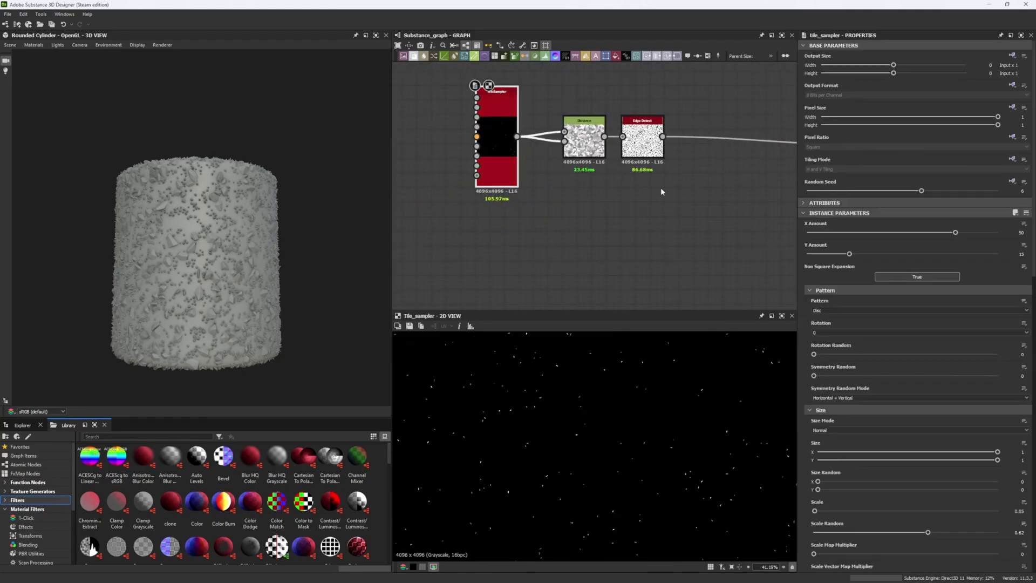
{"action": "left_click_drag", "start_coordinate": [921, 190], "coordinate": [884, 191]}
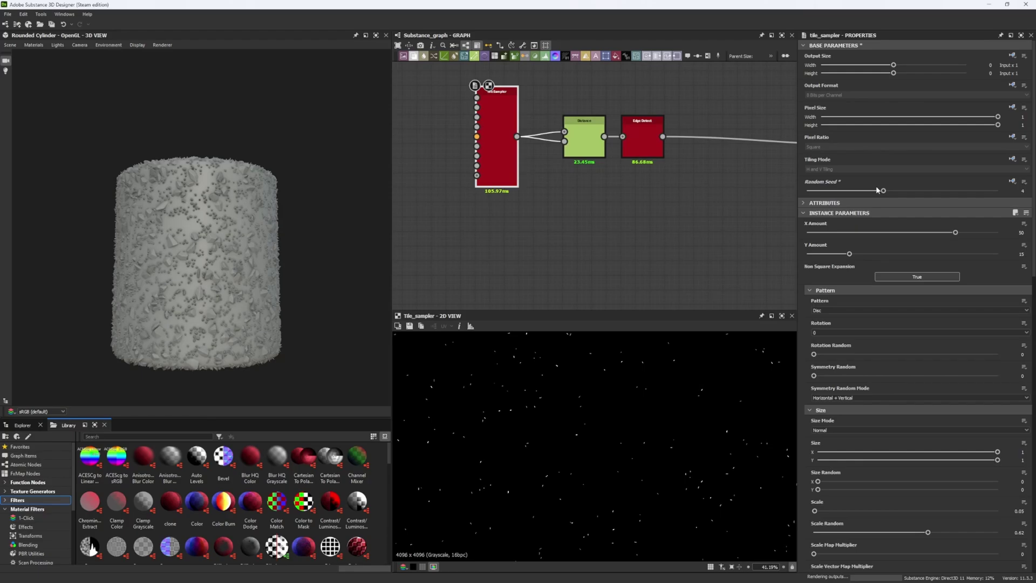
{"action": "scroll", "coordinate": [246, 284], "scroll_direction": "up", "scroll_amount": 6}
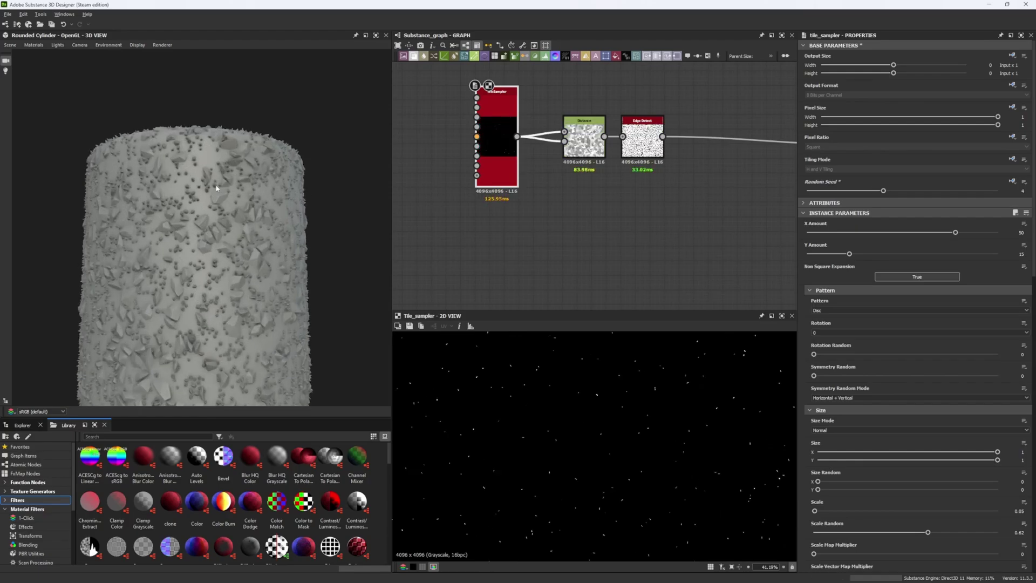
{"action": "left_click_drag", "start_coordinate": [245, 281], "coordinate": [217, 287]}
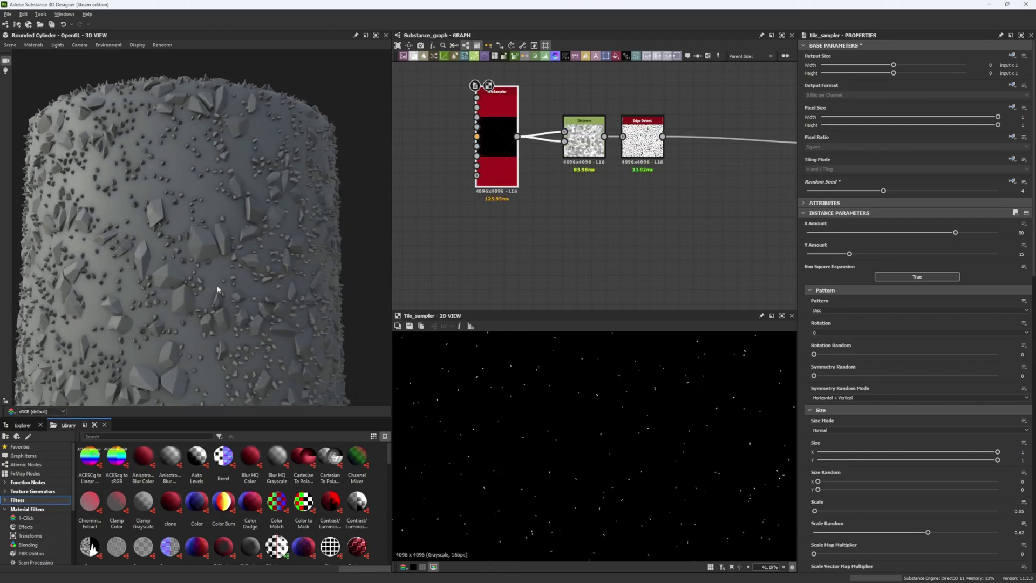
{"action": "middle_click_drag", "start_coordinate": [218, 287], "coordinate": [212, 235]}
{"action": "mouse_move", "coordinate": [212, 236]}
{"action": "left_mouse_down"}
{"action": "mouse_move", "coordinate": [260, 249]}
{"action": "mouse_move", "coordinate": [209, 249]}
{"action": "left_mouse_up"}
Make room before the large-stone Edge Detect and add a Warp node fed by the Distance output.
{"action": "middle_click_drag", "start_coordinate": [606, 204], "coordinate": [562, 229]}
{"action": "left_click_drag", "start_coordinate": [597, 159], "coordinate": [686, 159]}
{"action": "left_click_drag", "start_coordinate": [585, 226], "coordinate": [586, 226]}
{"action": "type", "text": "war"}
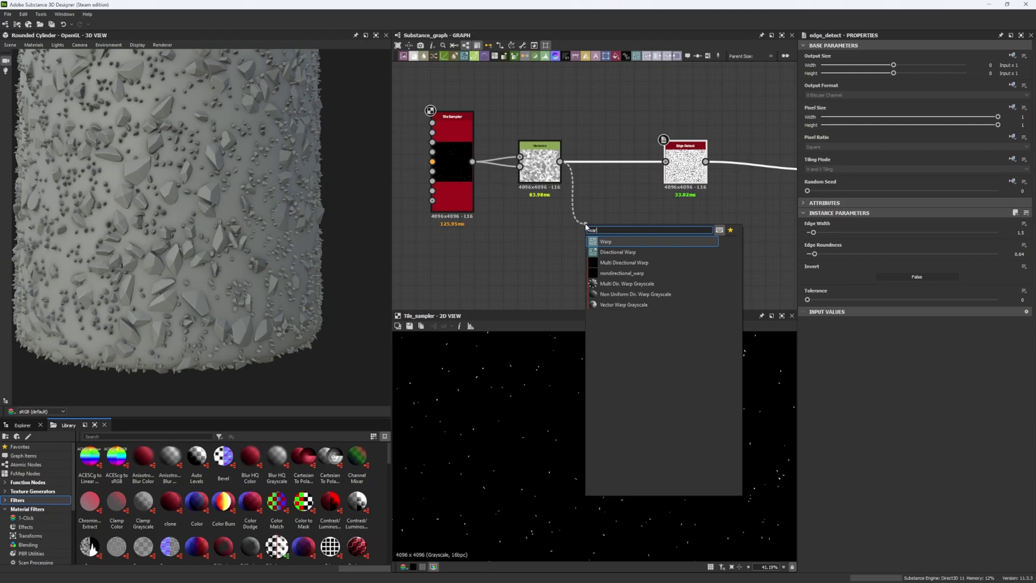
{"action": "type", "text": "p"}
{"action": "left_click", "coordinate": [618, 242]}
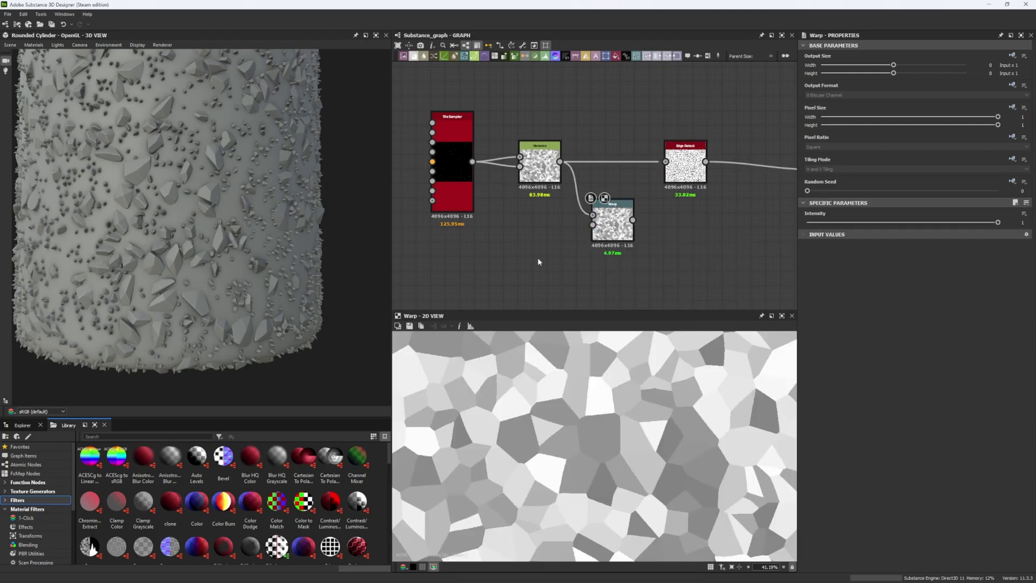
Add a Clouds 2 node as the Warp's second input and set the Warp intensity to 0.04.
{"action": "key", "text": "space"}
{"action": "type", "text": "clo"}
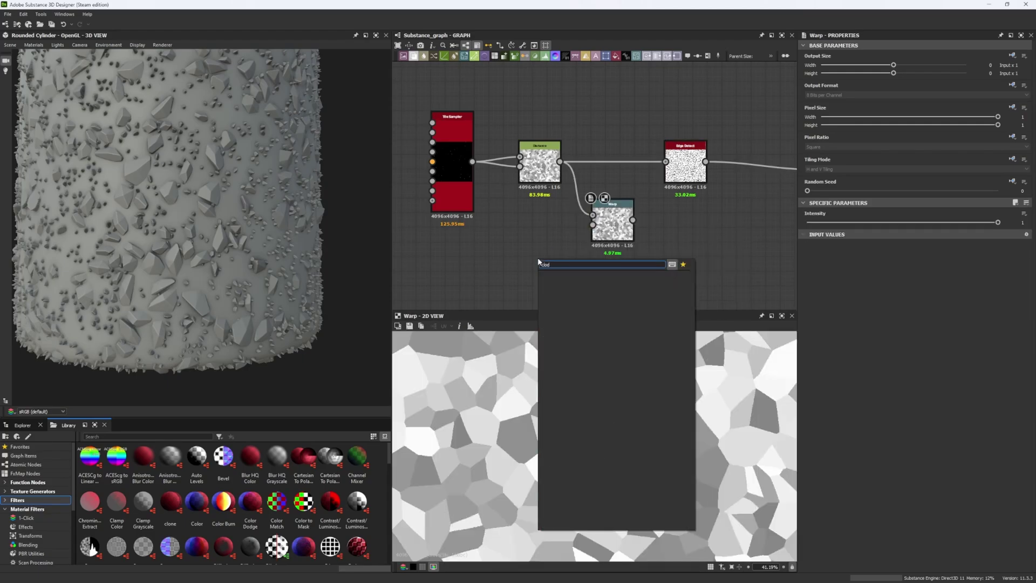
{"action": "left_click", "coordinate": [563, 318]}
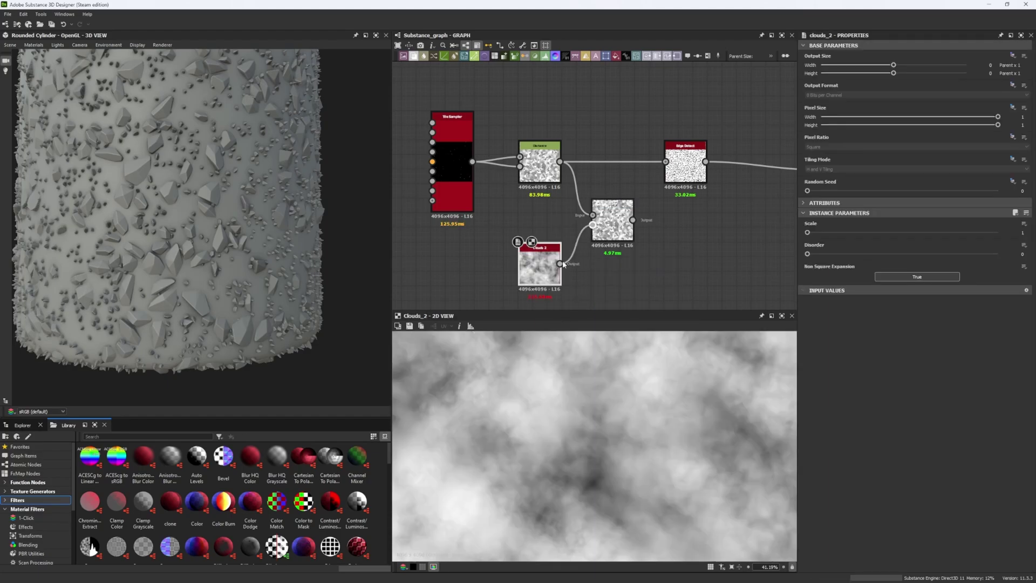
{"action": "double_click", "coordinate": [613, 221]}
{"action": "left_click_drag", "start_coordinate": [829, 222], "coordinate": [815, 222]}
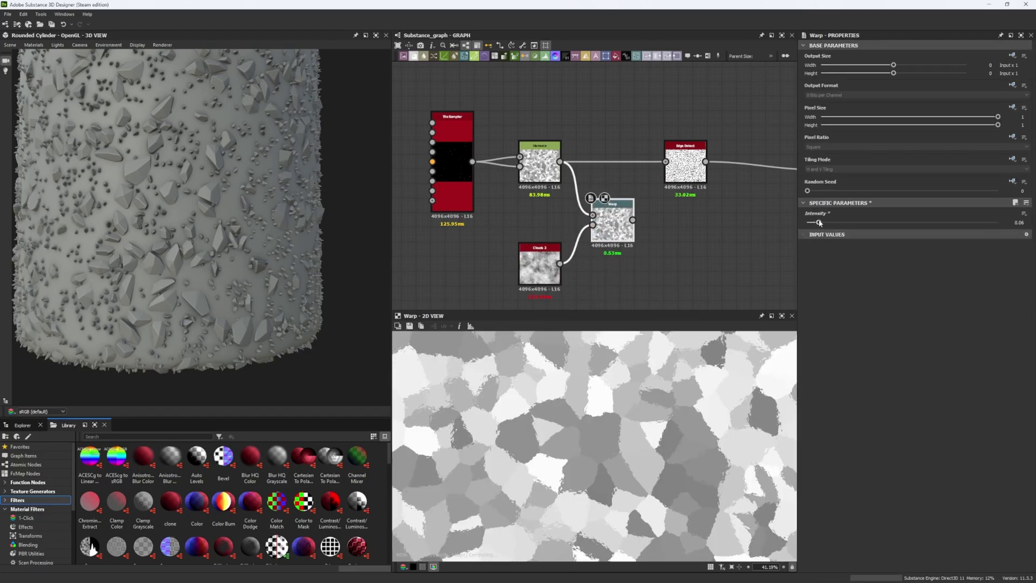
Insert a Blur HQ Grayscale node between Clouds 2 and the Warp, with its quality set to 1.
{"action": "left_click_drag", "start_coordinate": [548, 273], "coordinate": [504, 279]}
{"action": "key", "text": "space"}
{"action": "type", "text": "hq"}
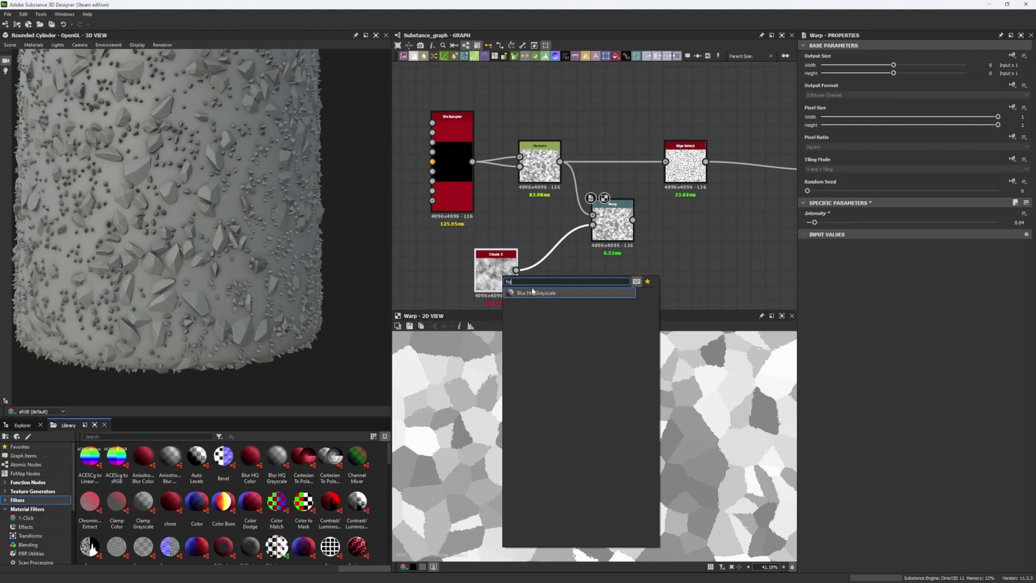
{"action": "left_click", "coordinate": [532, 293]}
{"action": "left_click", "coordinate": [817, 254]}
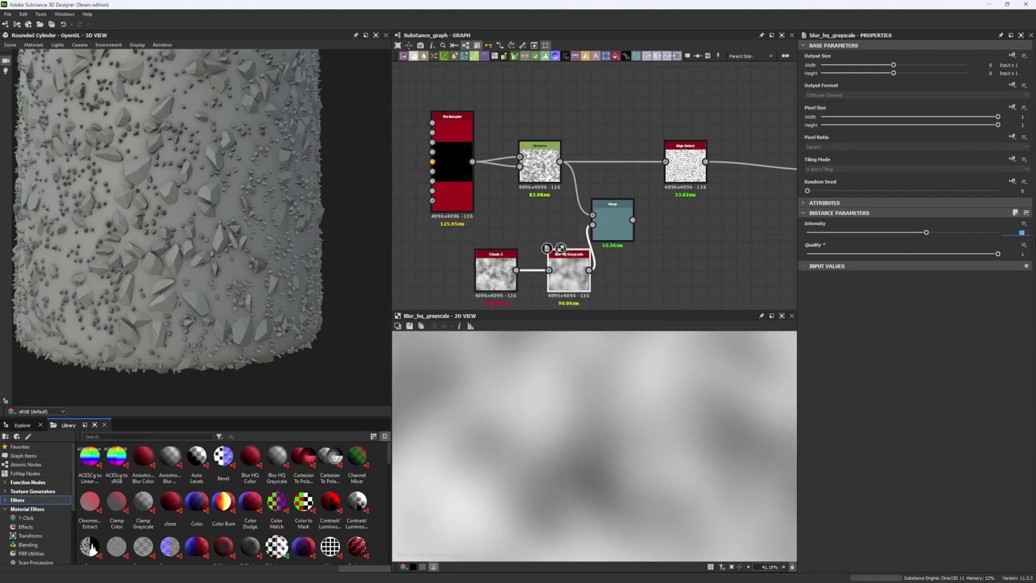
Preview the Warp, route its output into Edge Detect, and inspect the large stones' edges up close.
{"action": "double_click", "coordinate": [621, 226]}
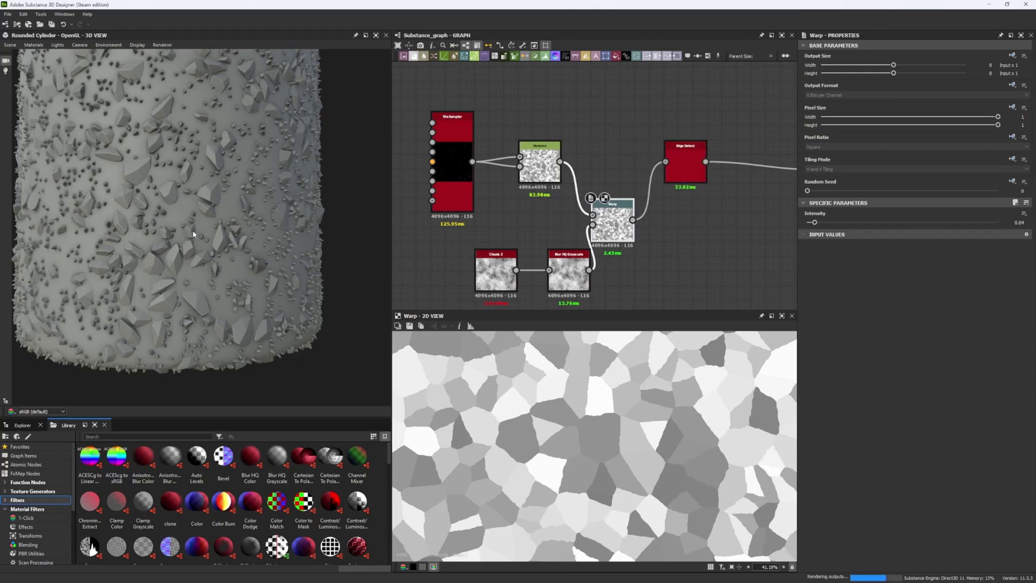
{"action": "scroll", "coordinate": [219, 301], "scroll_direction": "up", "scroll_amount": 5}
{"action": "left_click_drag", "start_coordinate": [218, 300], "coordinate": [377, 224]}
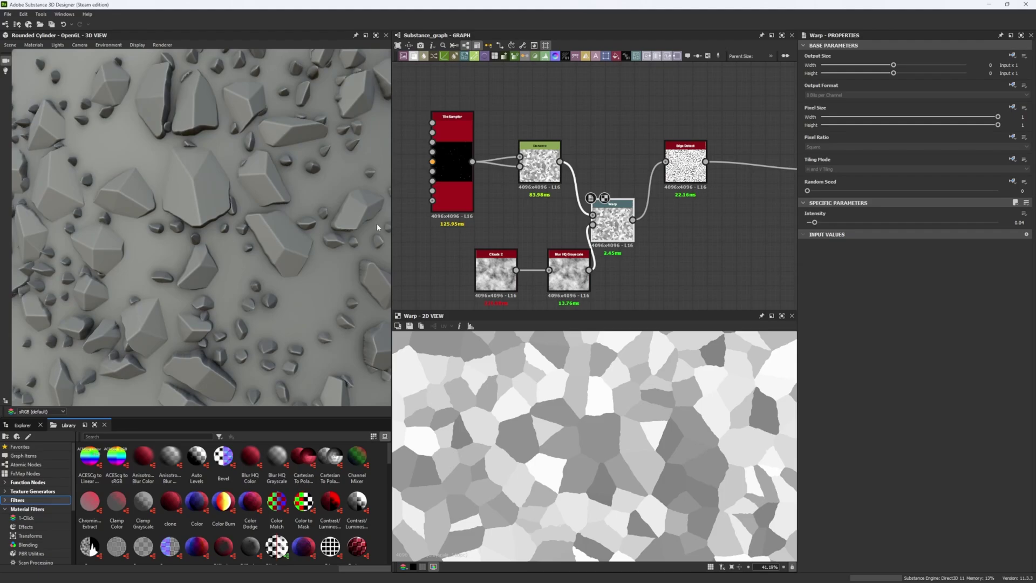
{"action": "scroll", "coordinate": [223, 96], "scroll_direction": "down", "scroll_amount": 5}
{"action": "left_click_drag", "start_coordinate": [222, 97], "coordinate": [245, 169]}
{"action": "scroll", "coordinate": [253, 178], "scroll_direction": "up", "scroll_amount": 4}
{"action": "scroll", "coordinate": [241, 207], "scroll_direction": "up", "scroll_amount": 6}
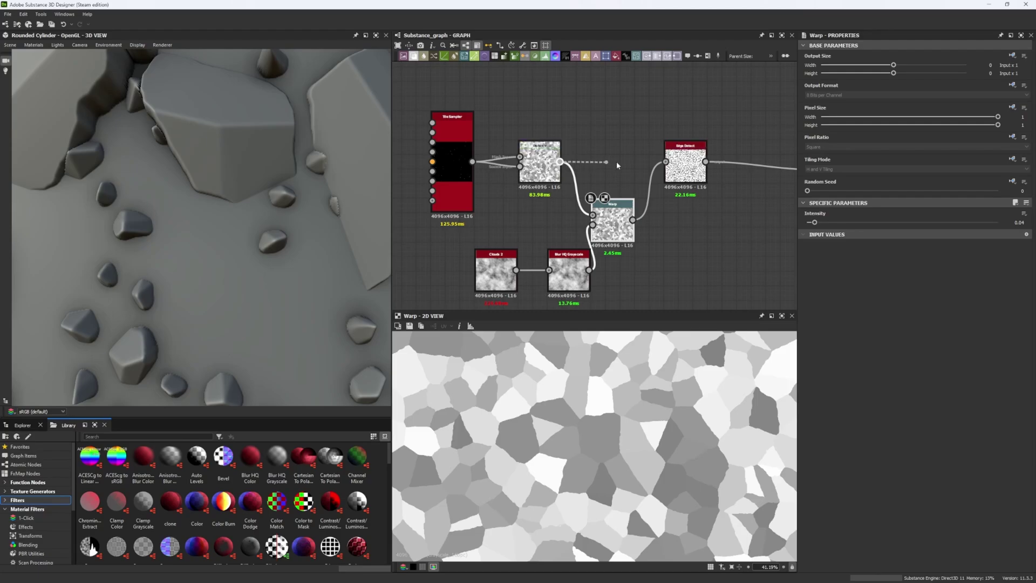
Bypass the Warp to compare the stones, undo the bypass, and align the Warp between Distance and Edge Detect.
{"action": "left_click_drag", "start_coordinate": [617, 165], "coordinate": [665, 162]}
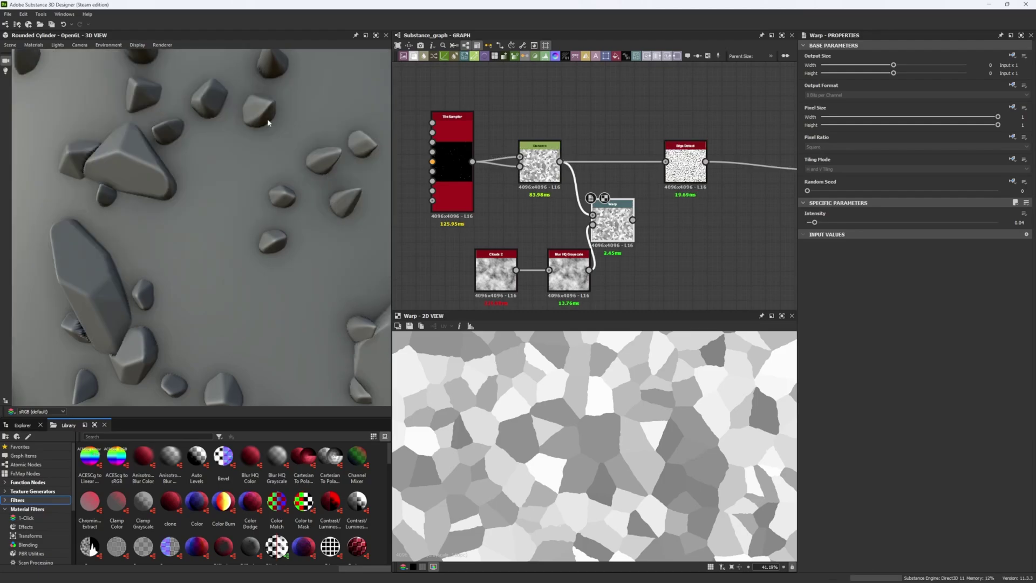
{"action": "key", "text": "ctrl+z"}
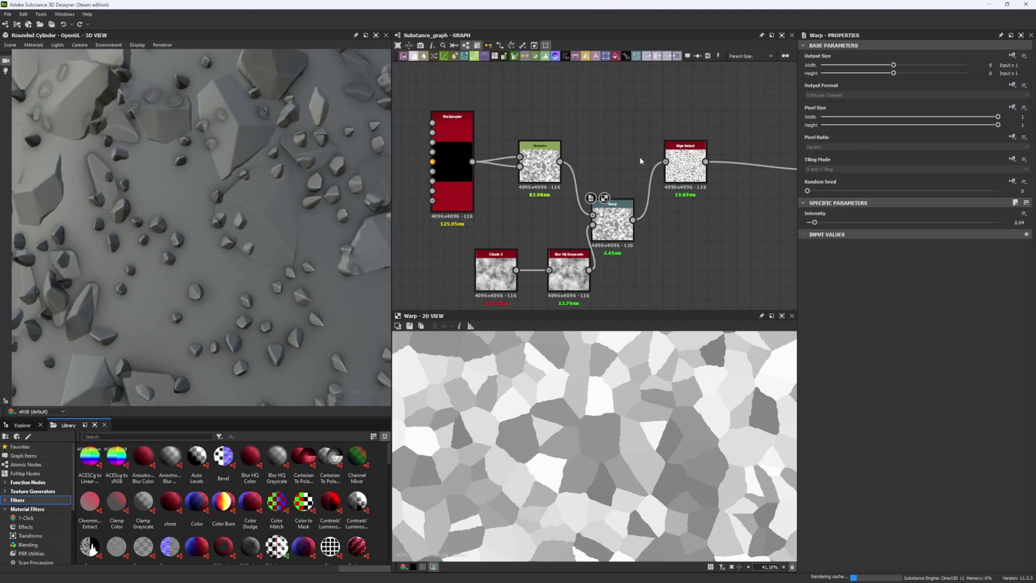
{"action": "left_click_drag", "start_coordinate": [614, 217], "coordinate": [614, 172]}
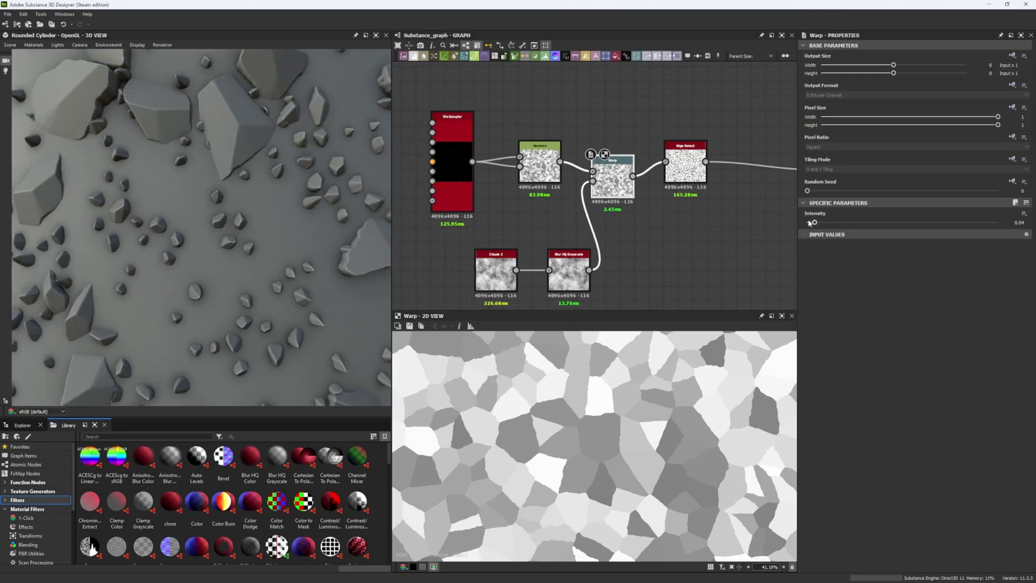
Compare the stones with the Warp intensity at 0 and at 0.1, undoing each change.
{"action": "left_click_drag", "start_coordinate": [810, 223], "coordinate": [797, 221]}
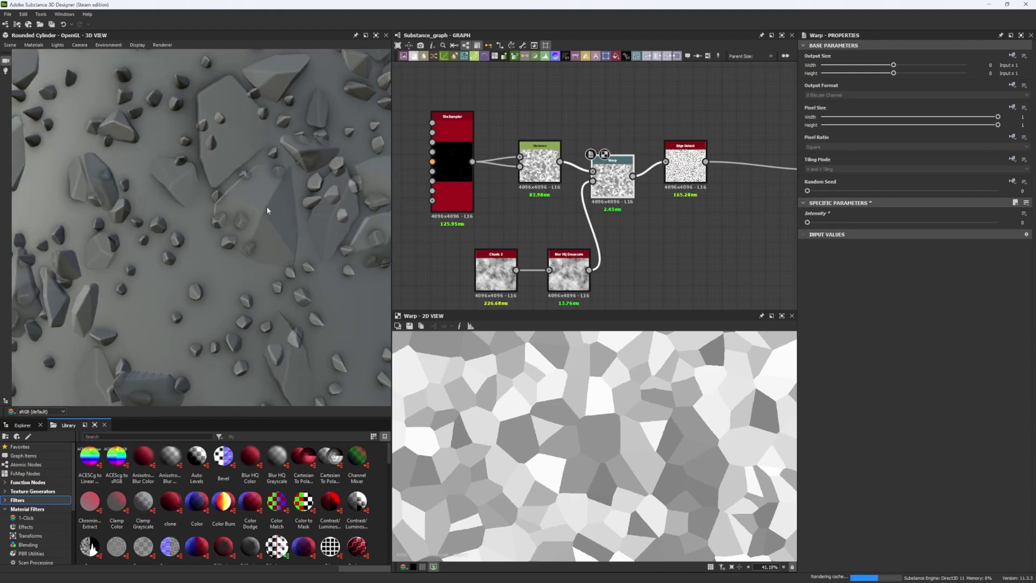
{"action": "key", "text": "ctrl+z"}
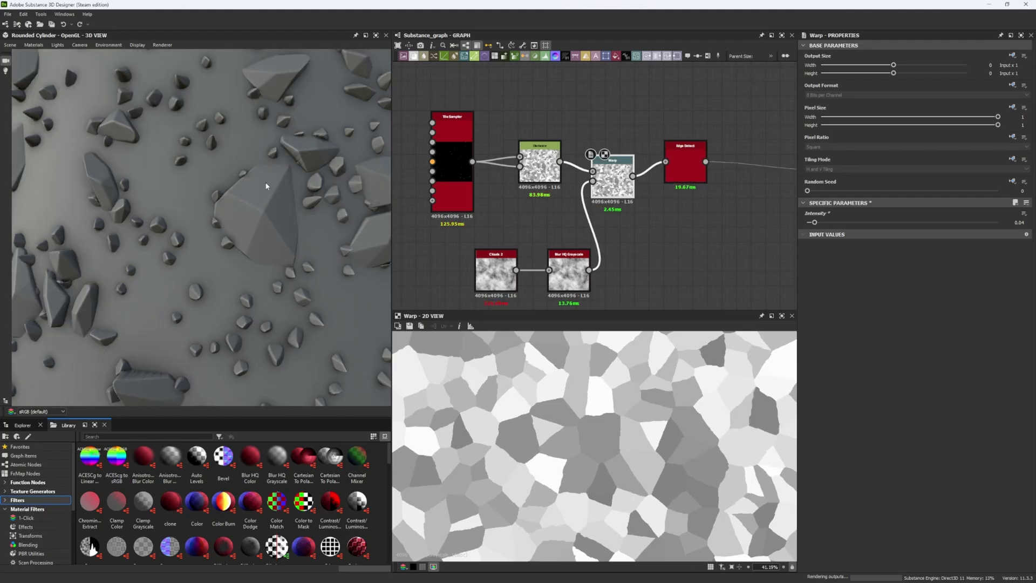
{"action": "left_click", "coordinate": [827, 222]}
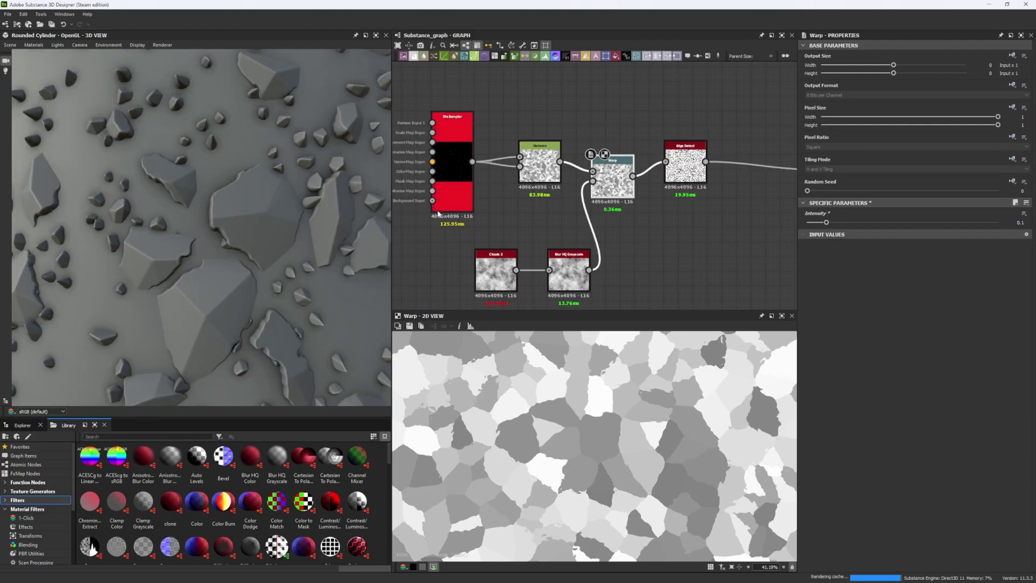
{"action": "right_click_drag", "start_coordinate": [197, 283], "coordinate": [199, 135]}
{"action": "left_click_drag", "start_coordinate": [198, 135], "coordinate": [226, 156]}
{"action": "right_click_drag", "start_coordinate": [225, 157], "coordinate": [234, 302]}
{"action": "left_click_drag", "start_coordinate": [206, 213], "coordinate": [252, 234]}
{"action": "right_click_drag", "start_coordinate": [252, 233], "coordinate": [247, 200]}
{"action": "scroll", "coordinate": [248, 196], "scroll_direction": "down", "scroll_amount": 4}
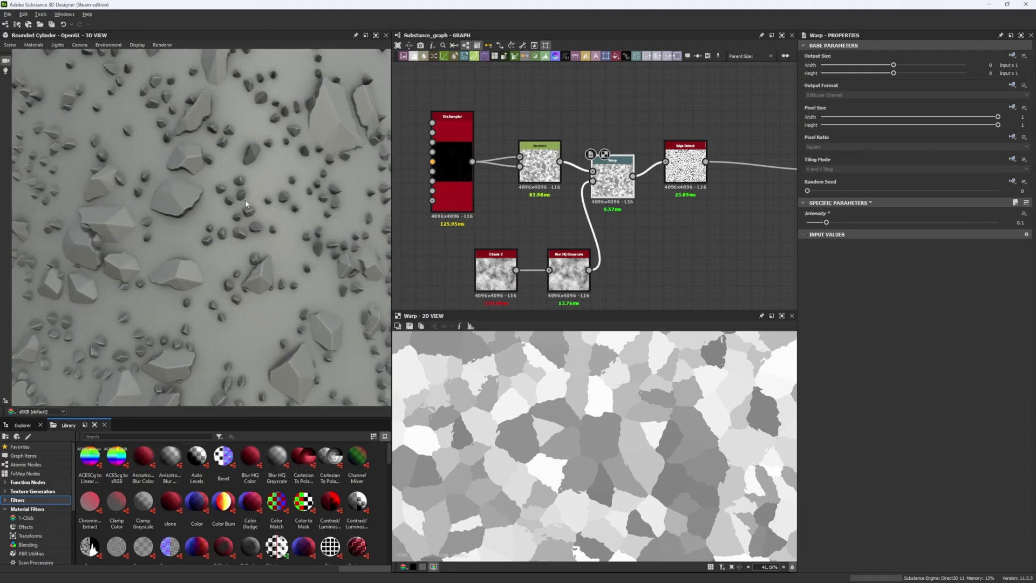
{"action": "key", "text": "ctrl+z"}
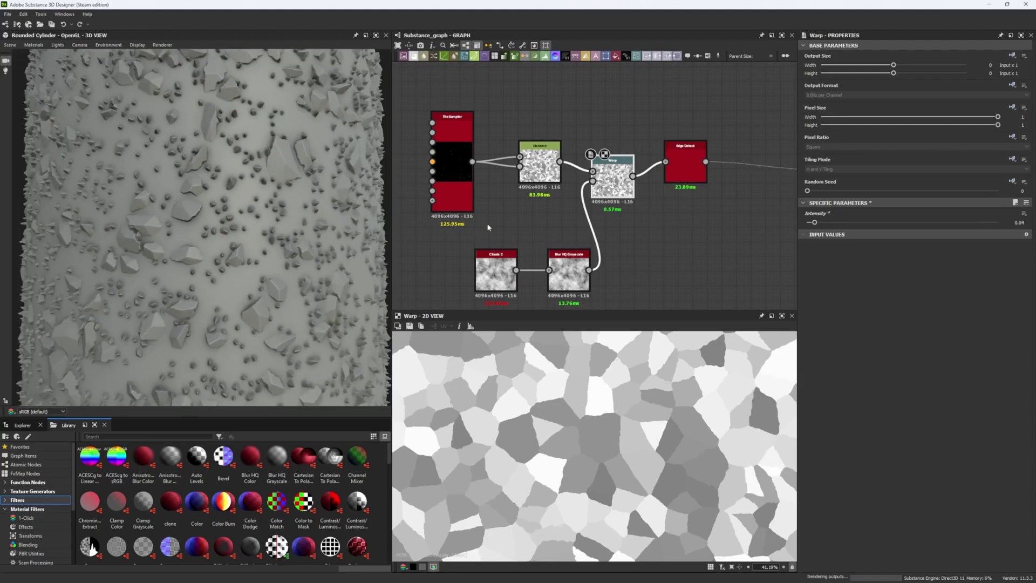
Move all output connections from the Height Blend to the Slope Blur Grayscale node and view the whole cylinder.
{"action": "scroll", "coordinate": [519, 219], "scroll_direction": "down", "scroll_amount": 5}
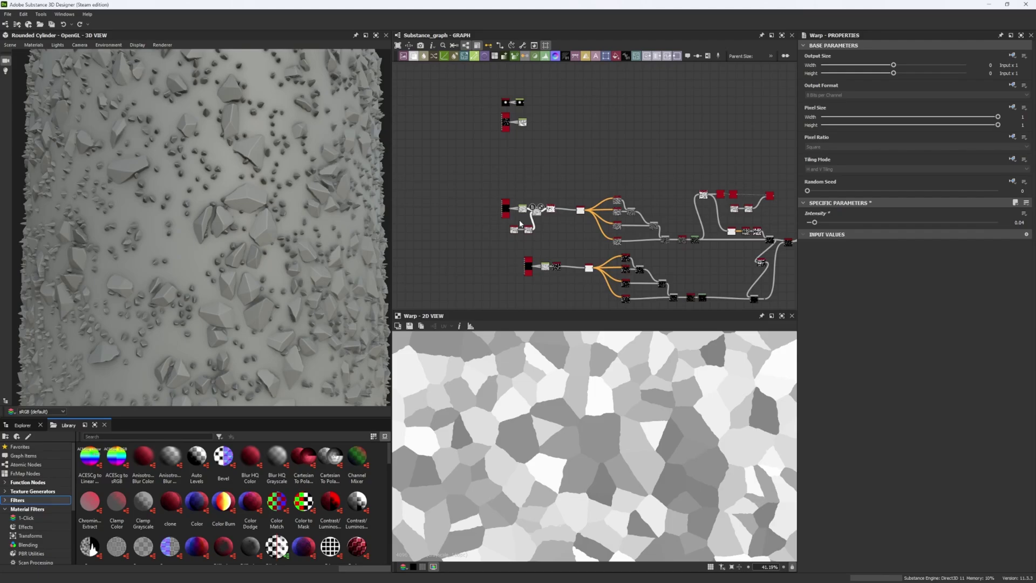
{"action": "scroll", "coordinate": [521, 224], "scroll_direction": "up", "scroll_amount": 8}
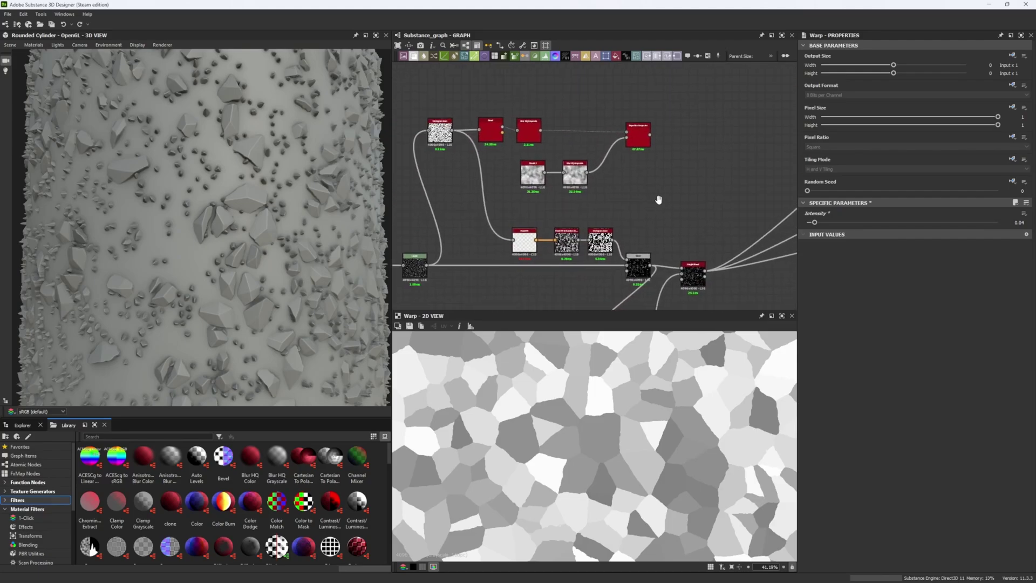
{"action": "middle_click_drag", "start_coordinate": [659, 200], "coordinate": [663, 196]}
{"action": "left_click_drag", "start_coordinate": [709, 267], "coordinate": [655, 131], "text": "shift"}
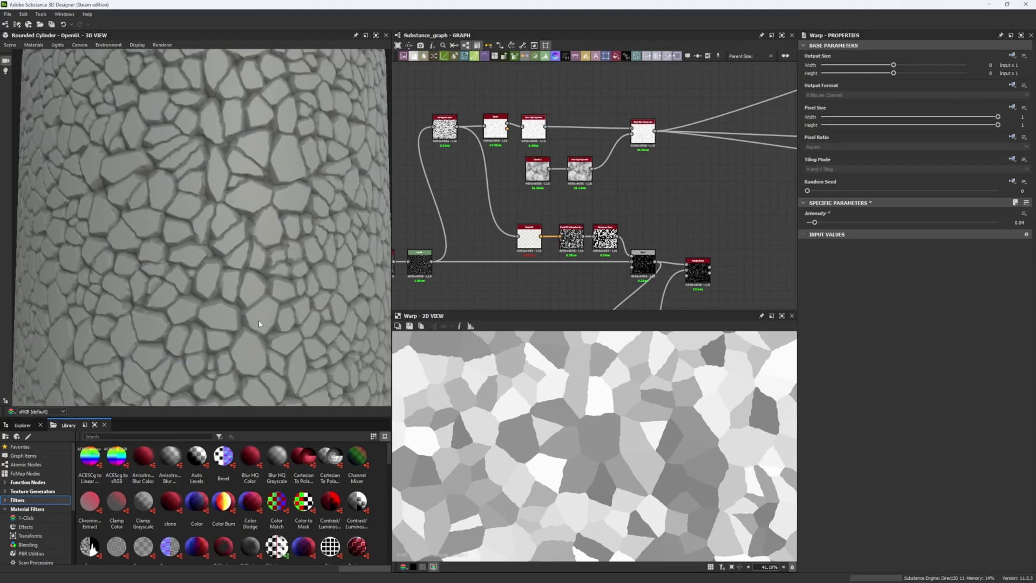
{"action": "scroll", "coordinate": [259, 324], "scroll_direction": "down", "scroll_amount": 5}
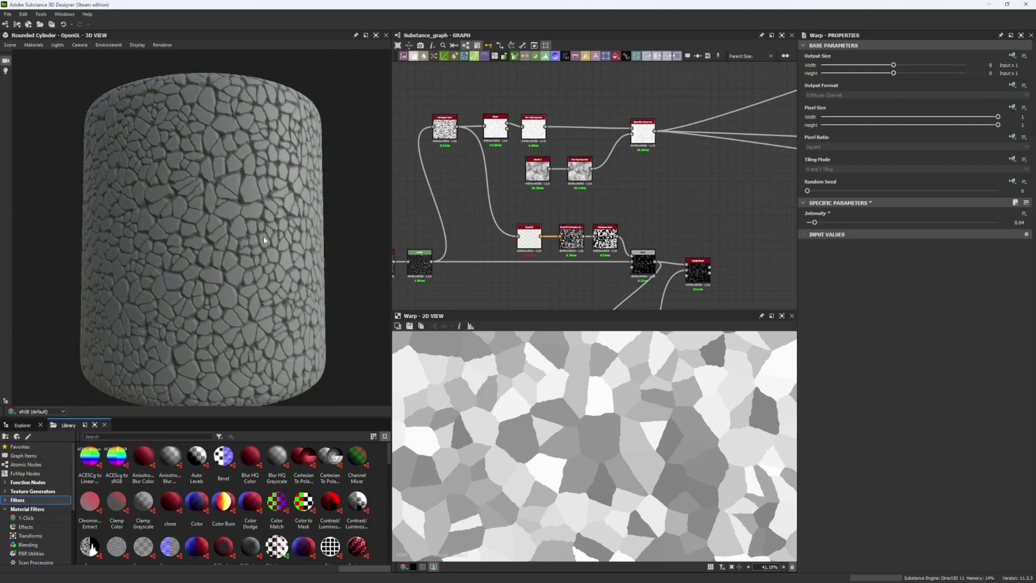
Examine the stone pattern on the cylinder from different distances and under changed lighting.
{"action": "scroll", "coordinate": [620, 204], "scroll_direction": "down", "scroll_amount": 5}
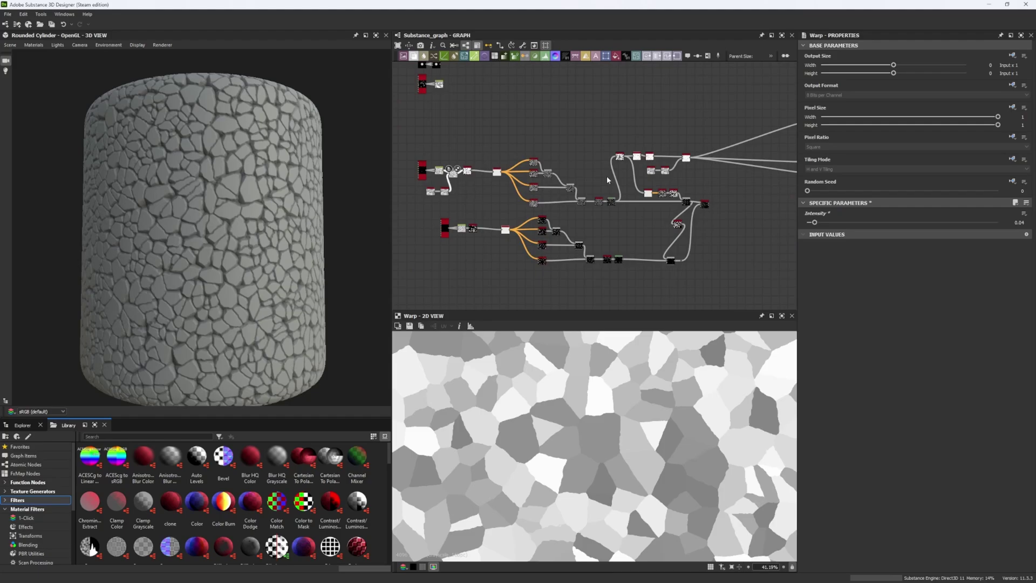
{"action": "scroll", "coordinate": [176, 174], "scroll_direction": "up", "scroll_amount": 5}
{"action": "left_click_drag", "start_coordinate": [176, 174], "coordinate": [160, 217]}
{"action": "scroll", "coordinate": [224, 244], "scroll_direction": "up", "scroll_amount": 3}
{"action": "right_click_drag", "start_coordinate": [160, 218], "coordinate": [180, 239], "text": "ctrl+shift"}
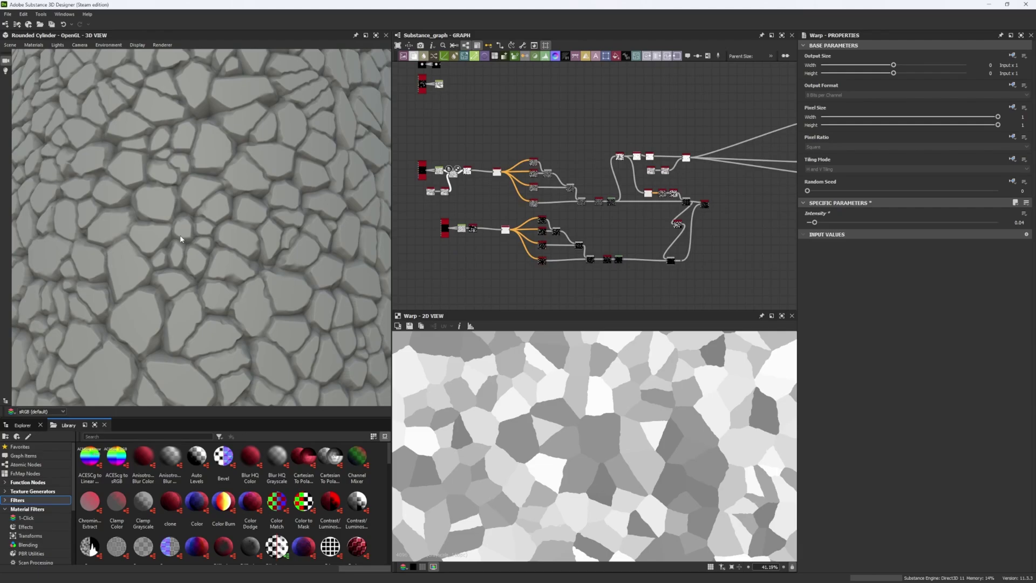
{"action": "scroll", "coordinate": [211, 213], "scroll_direction": "down", "scroll_amount": 5}
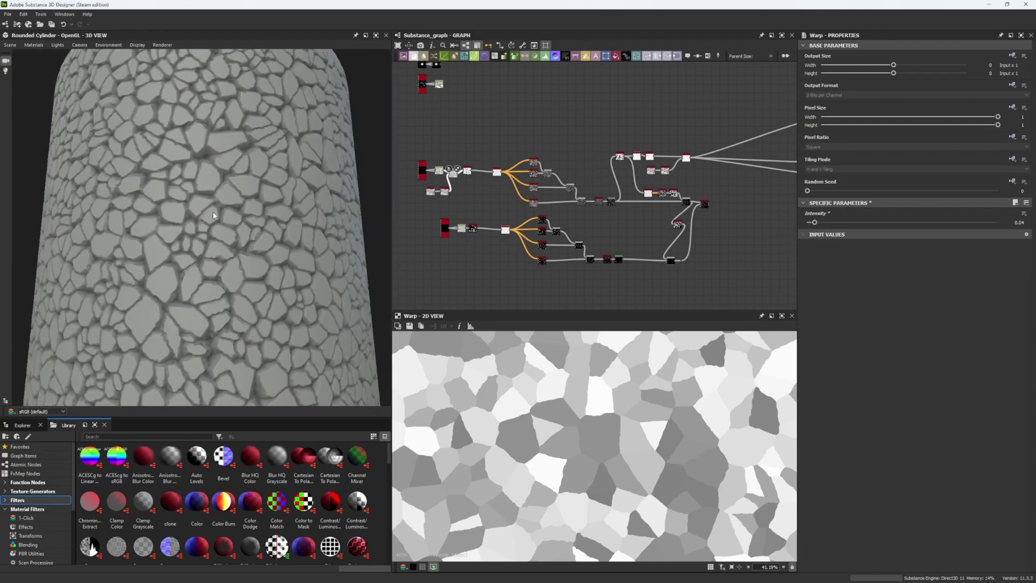
{"action": "scroll", "coordinate": [292, 290], "scroll_direction": "up", "scroll_amount": 5}
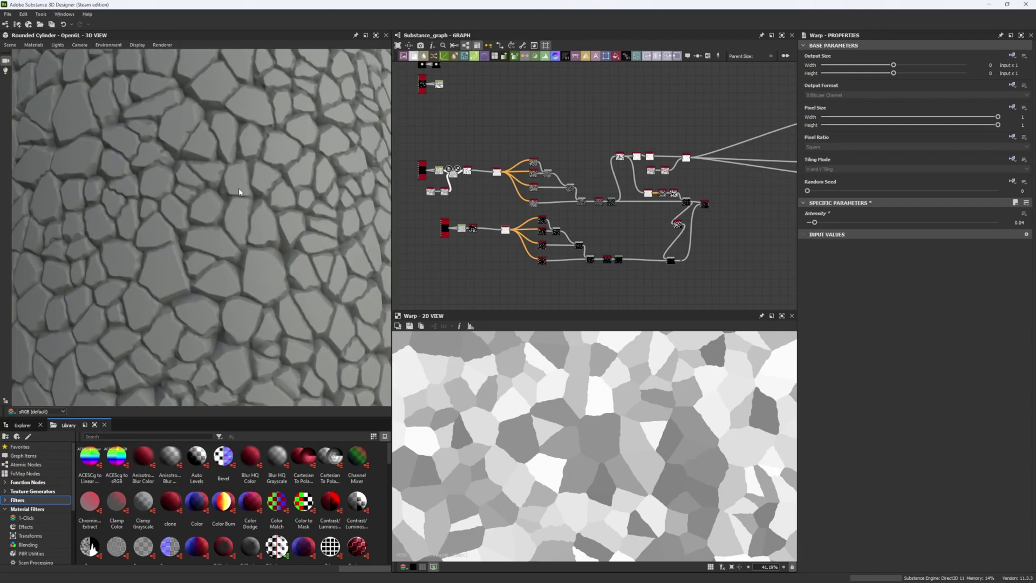
Trace the large-stone chain and preview its Histogram Scan mask and the Bevel that follows it.
{"action": "scroll", "coordinate": [427, 158], "scroll_direction": "up", "scroll_amount": 5}
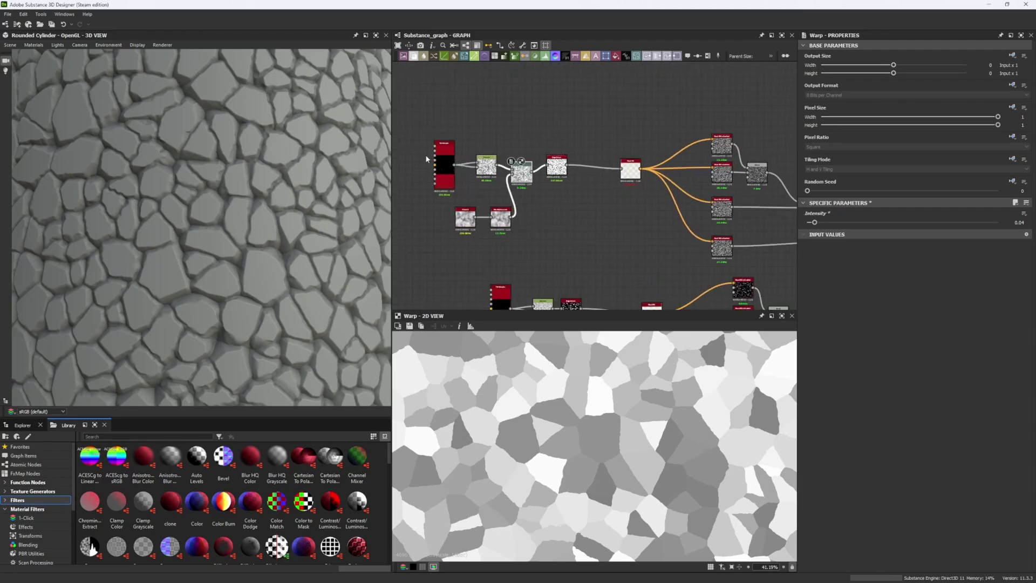
{"action": "middle_click_drag", "start_coordinate": [511, 138], "coordinate": [397, 146]}
{"action": "middle_click_drag", "start_coordinate": [516, 137], "coordinate": [372, 153]}
{"action": "middle_click_drag", "start_coordinate": [626, 144], "coordinate": [505, 144]}
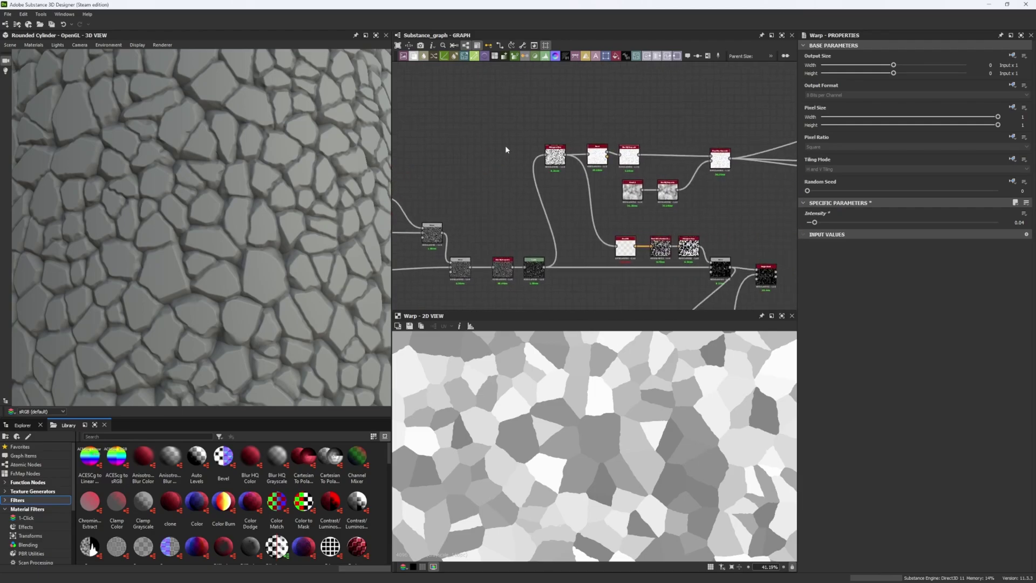
{"action": "scroll", "coordinate": [560, 157], "scroll_direction": "up", "scroll_amount": 4}
{"action": "double_click", "coordinate": [562, 159]}
{"action": "scroll", "coordinate": [557, 437], "scroll_direction": "down", "scroll_amount": 6}
{"action": "scroll", "coordinate": [521, 427], "scroll_direction": "up", "scroll_amount": 3}
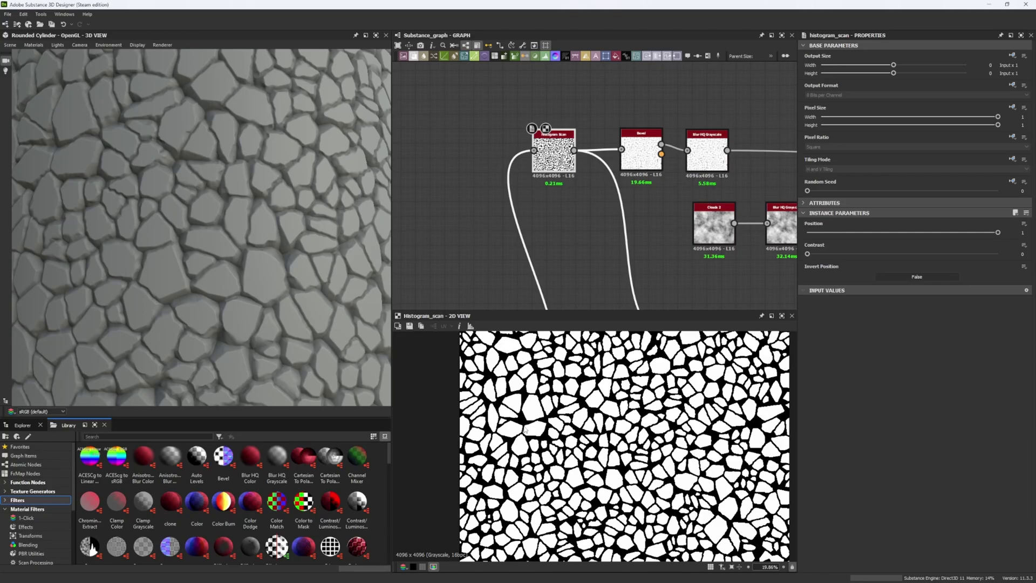
{"action": "scroll", "coordinate": [509, 430], "scroll_direction": "up", "scroll_amount": 4}
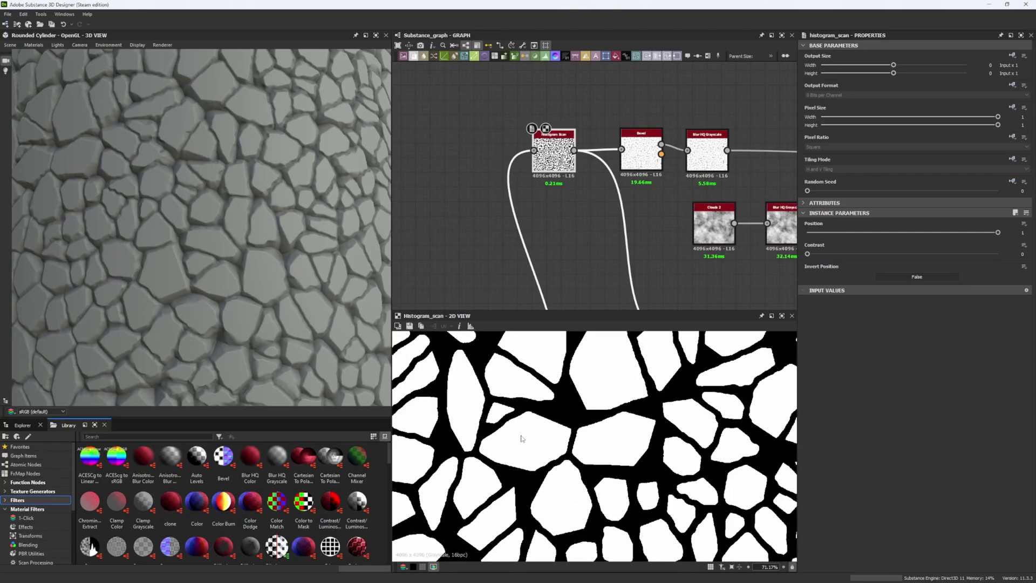
{"action": "scroll", "coordinate": [516, 436], "scroll_direction": "up", "scroll_amount": 2}
{"action": "middle_click_drag", "start_coordinate": [583, 187], "coordinate": [469, 185]}
{"action": "left_click", "coordinate": [515, 143]}
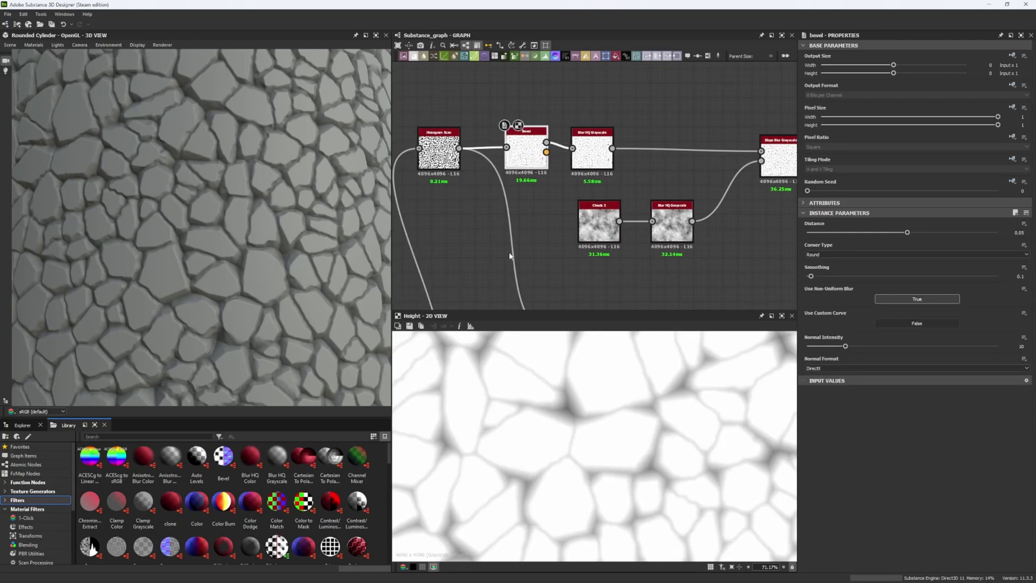
Examine the softened stone edges in the 2D height preview and on the cylinder, both close up and as a whole.
{"action": "scroll", "coordinate": [535, 403], "scroll_direction": "up", "scroll_amount": 10}
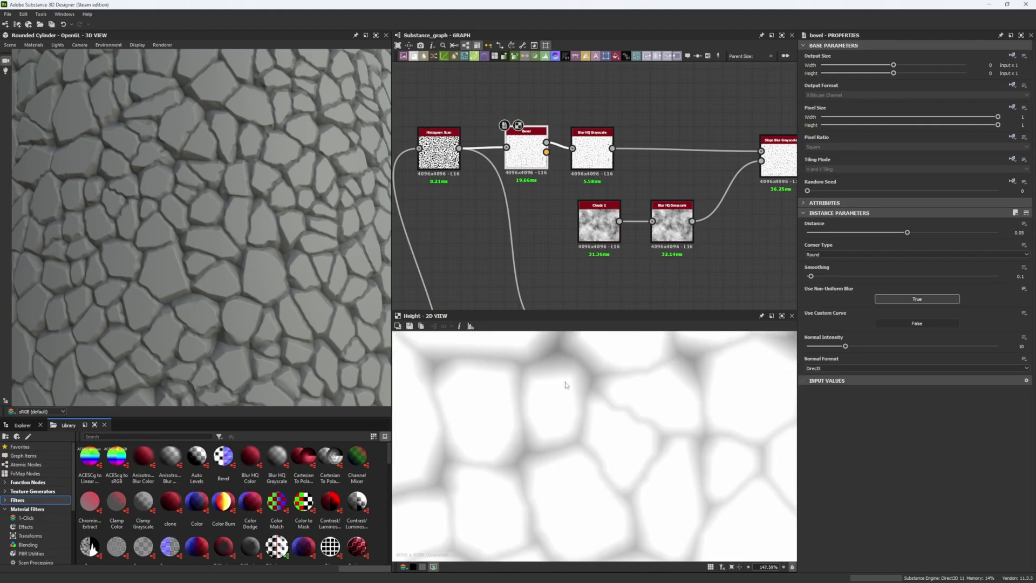
{"action": "scroll", "coordinate": [171, 190], "scroll_direction": "down", "scroll_amount": 1}
{"action": "scroll", "coordinate": [170, 186], "scroll_direction": "down", "scroll_amount": 5}
{"action": "scroll", "coordinate": [205, 178], "scroll_direction": "up", "scroll_amount": 5}
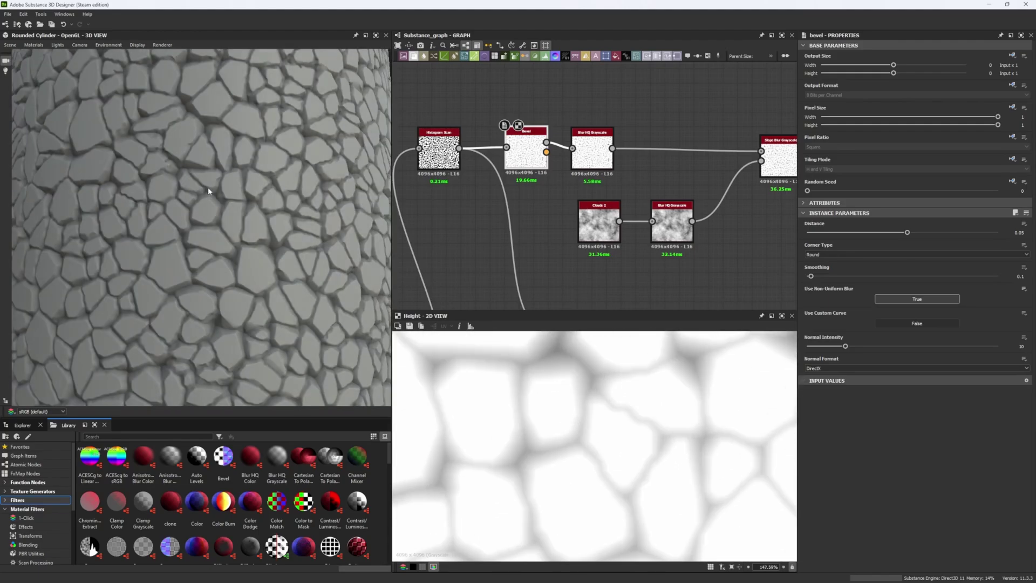
{"action": "scroll", "coordinate": [192, 222], "scroll_direction": "up", "scroll_amount": 8}
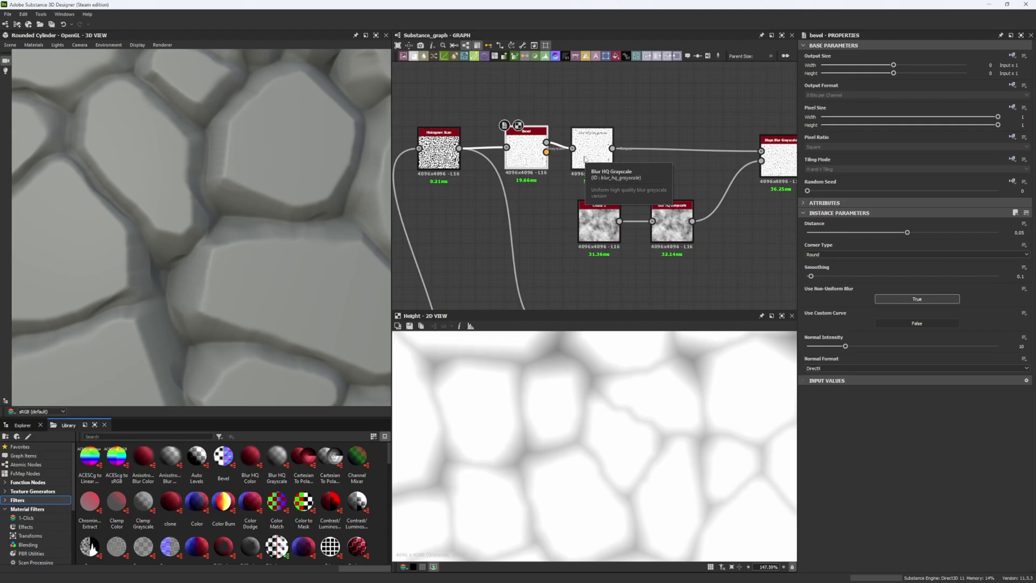
{"action": "scroll", "coordinate": [165, 216], "scroll_direction": "down", "scroll_amount": 10}
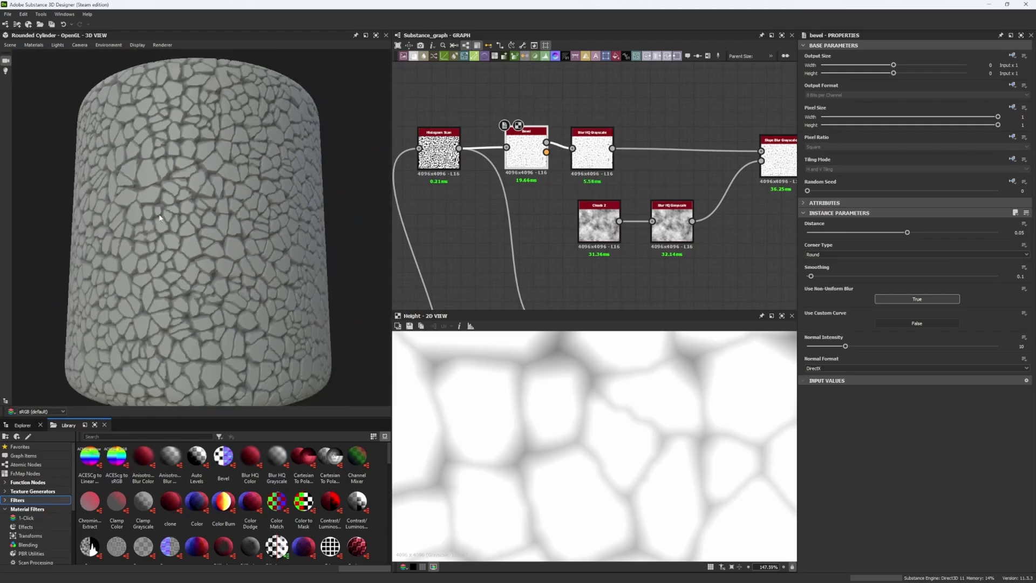
{"action": "scroll", "coordinate": [179, 189], "scroll_direction": "up", "scroll_amount": 10}
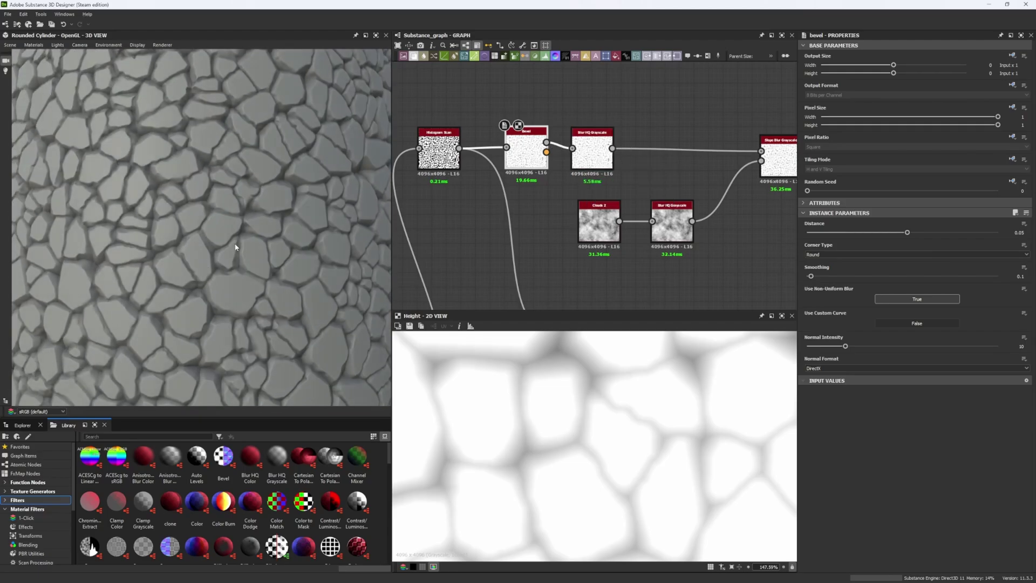
{"action": "scroll", "coordinate": [231, 248], "scroll_direction": "down", "scroll_amount": 10}
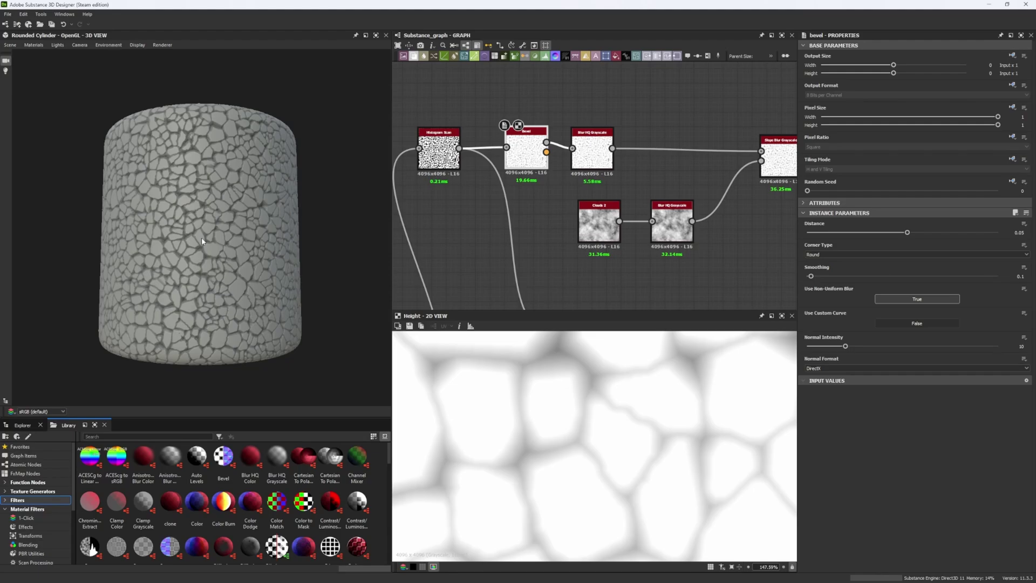
{"action": "scroll", "coordinate": [202, 240], "scroll_direction": "up", "scroll_amount": 10}
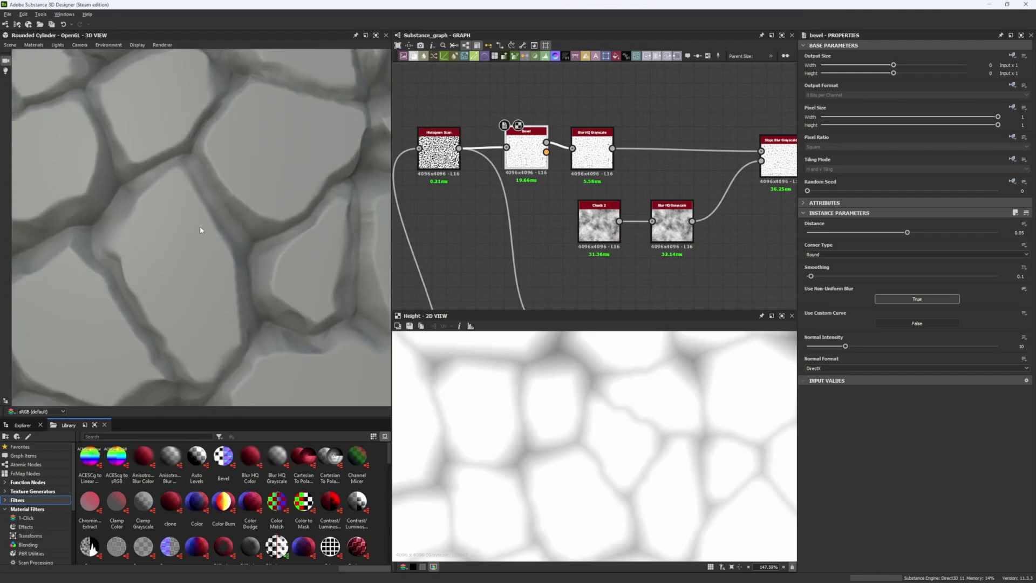
{"action": "scroll", "coordinate": [201, 229], "scroll_direction": "down", "scroll_amount": 10}
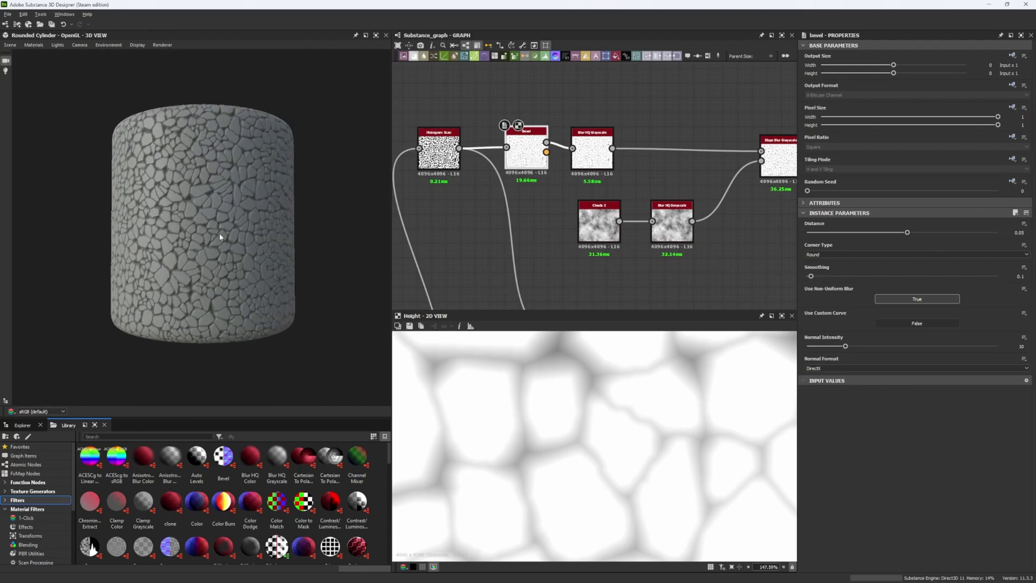
Trace the graph back to the Tile Sampler and Warp nodes that shape the large stones, and review the whole network.
{"action": "scroll", "coordinate": [471, 199], "scroll_direction": "down", "scroll_amount": 5}
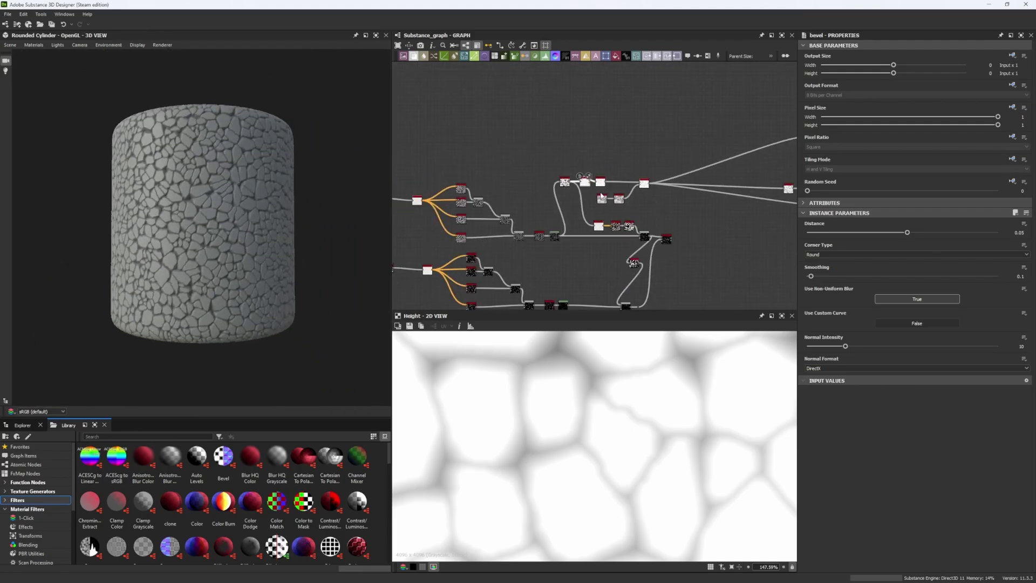
{"action": "scroll", "coordinate": [553, 214], "scroll_direction": "up", "scroll_amount": 2}
{"action": "middle_click_drag", "start_coordinate": [543, 210], "coordinate": [604, 206]}
{"action": "scroll", "coordinate": [467, 158], "scroll_direction": "up", "scroll_amount": 5}
{"action": "left_click", "coordinate": [561, 135]}
{"action": "left_click_drag", "start_coordinate": [562, 134], "coordinate": [562, 123]}
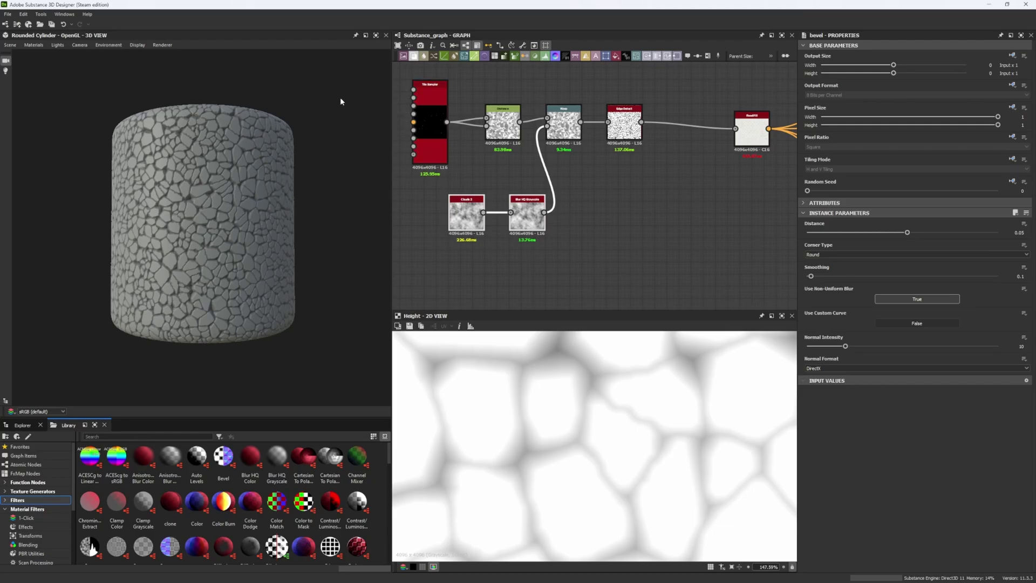
{"action": "scroll", "coordinate": [612, 199], "scroll_direction": "down", "scroll_amount": 8}
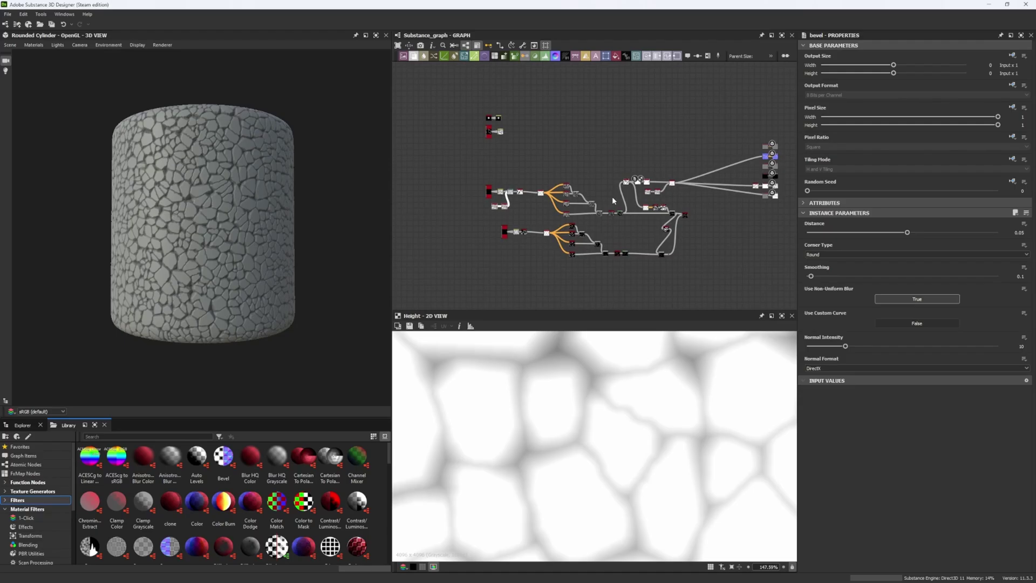